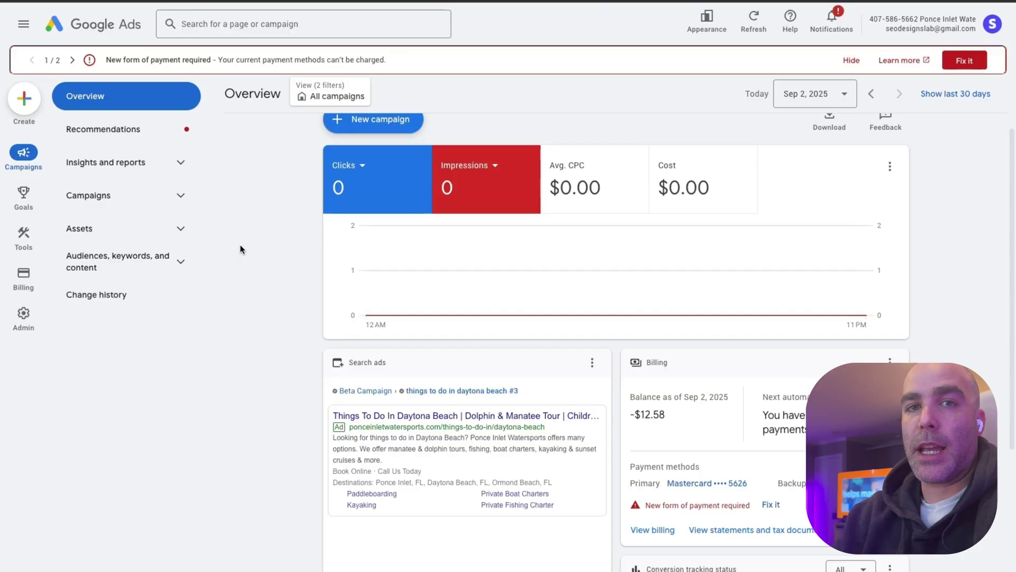
- Create a new campaign, choosing 'Create a campaign without guidance' as the objective
left_click(132, 195)
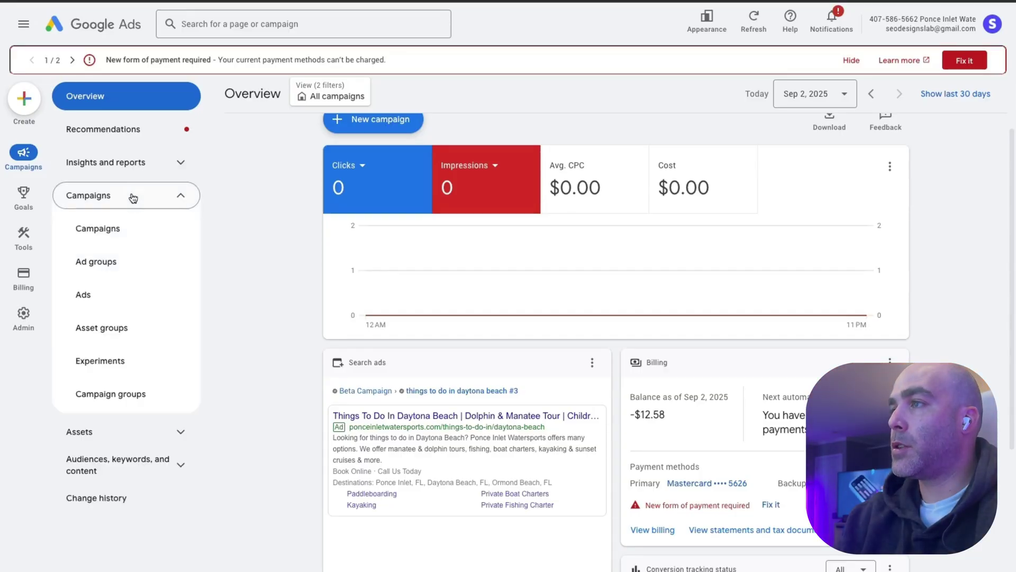
left_click(112, 238)
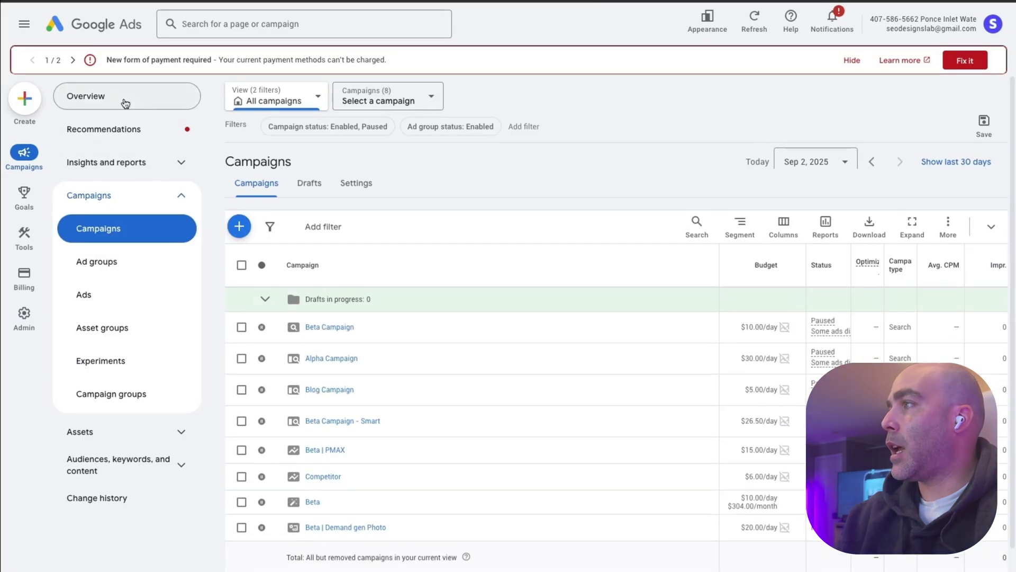
left_click(24, 98)
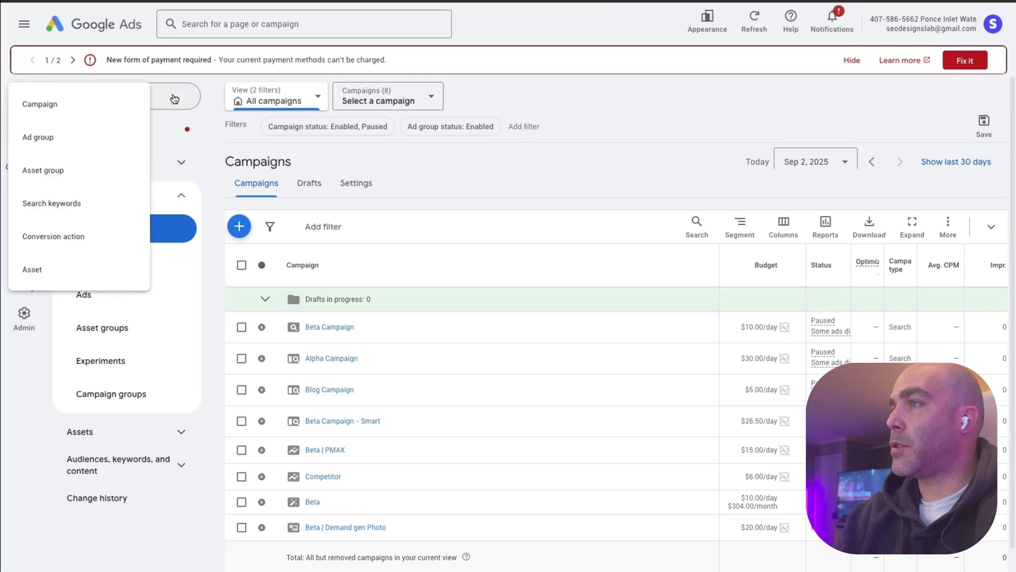
left_click(199, 92)
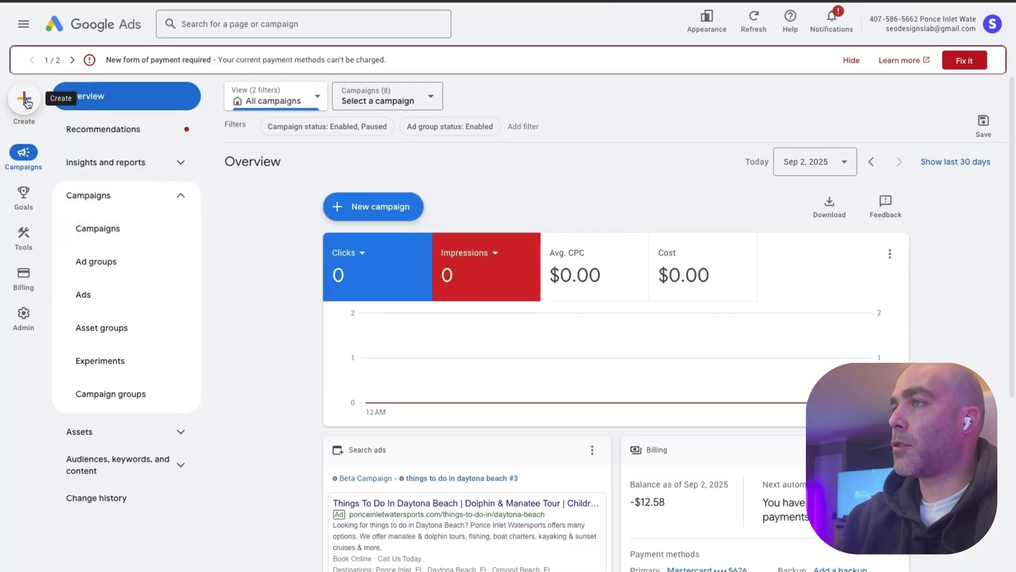
left_click(29, 99)
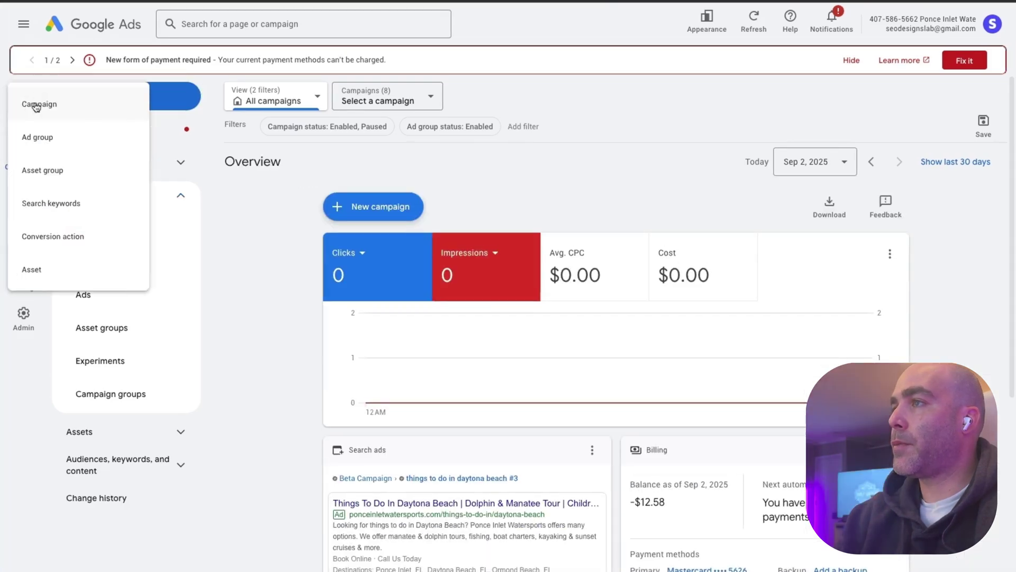
left_click(73, 111)
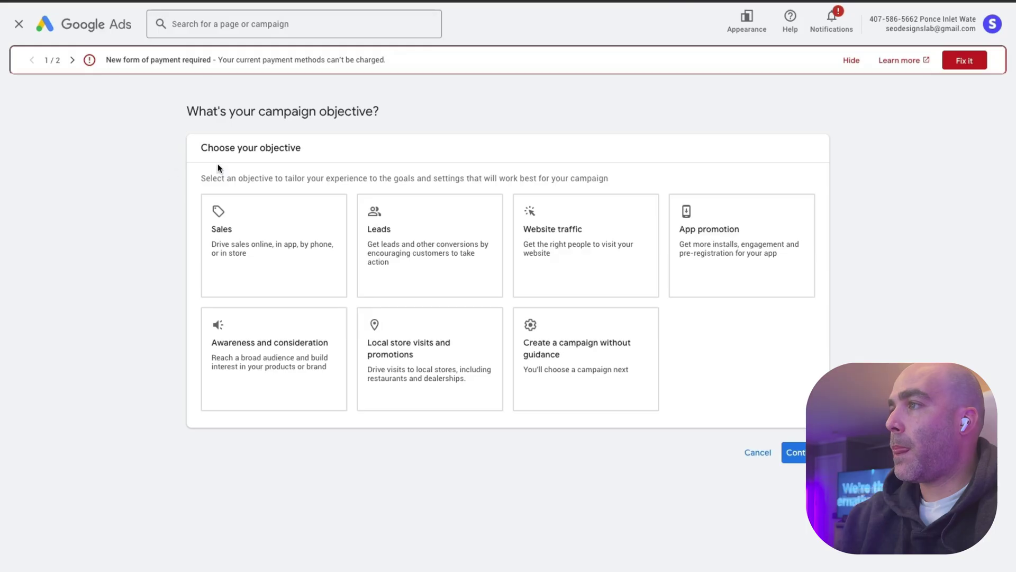
left_click(529, 348)
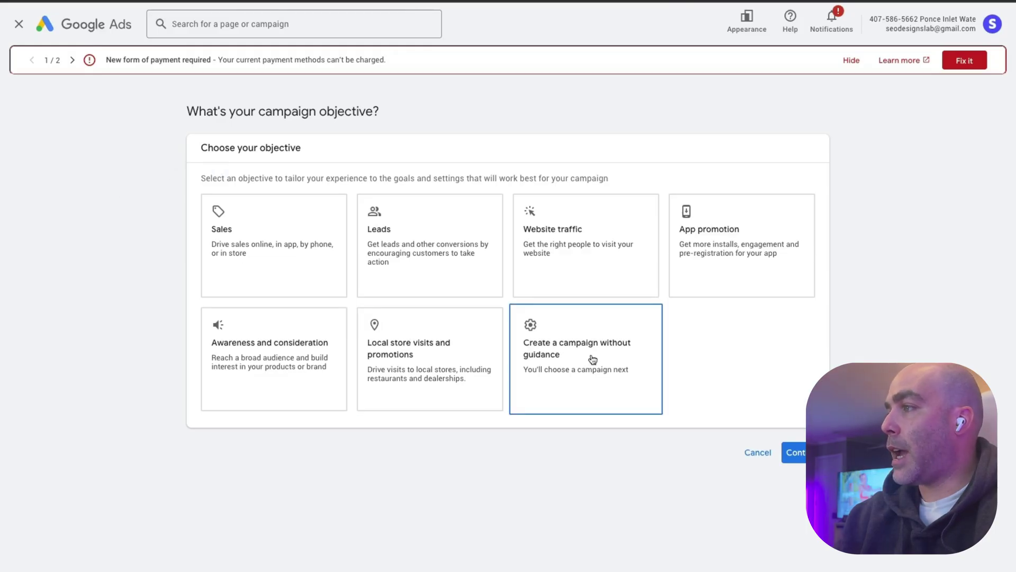
left_click(614, 352)
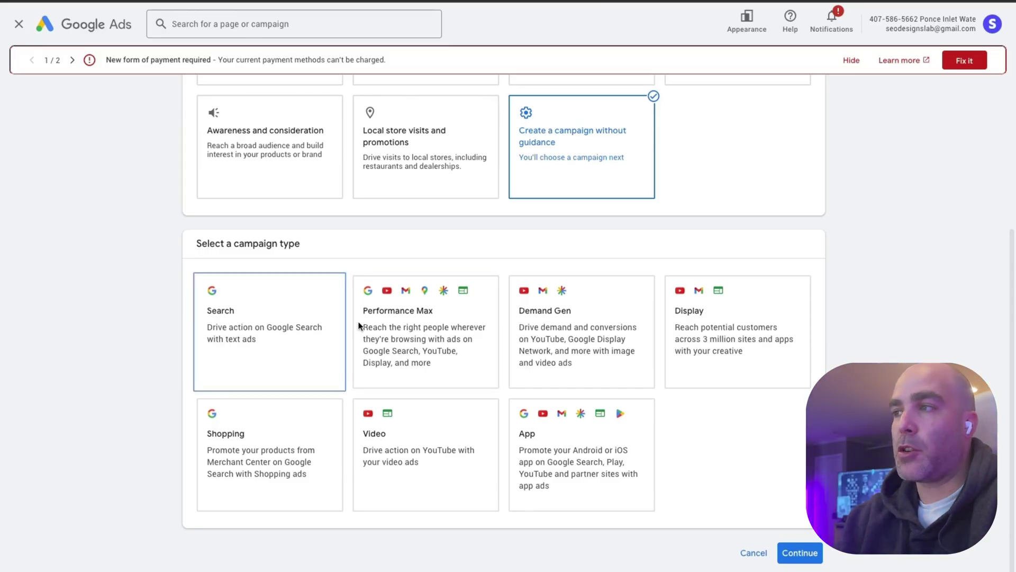
- Choose Search and delete the Contacts and Submit lead forms goals, keeping Phone call leads
left_click(256, 353)
scroll(256, 353, "down", 6)
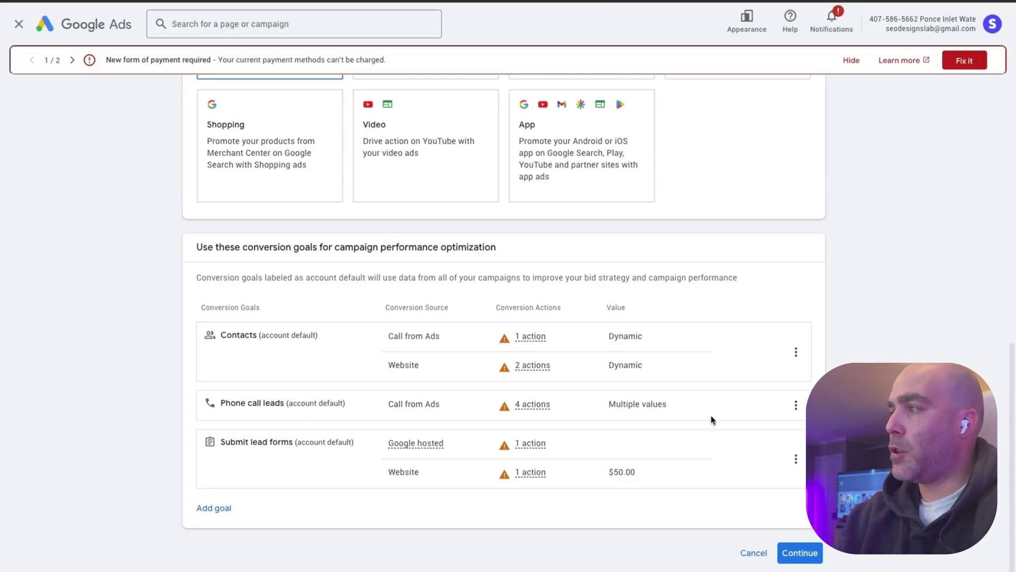
left_click(799, 352)
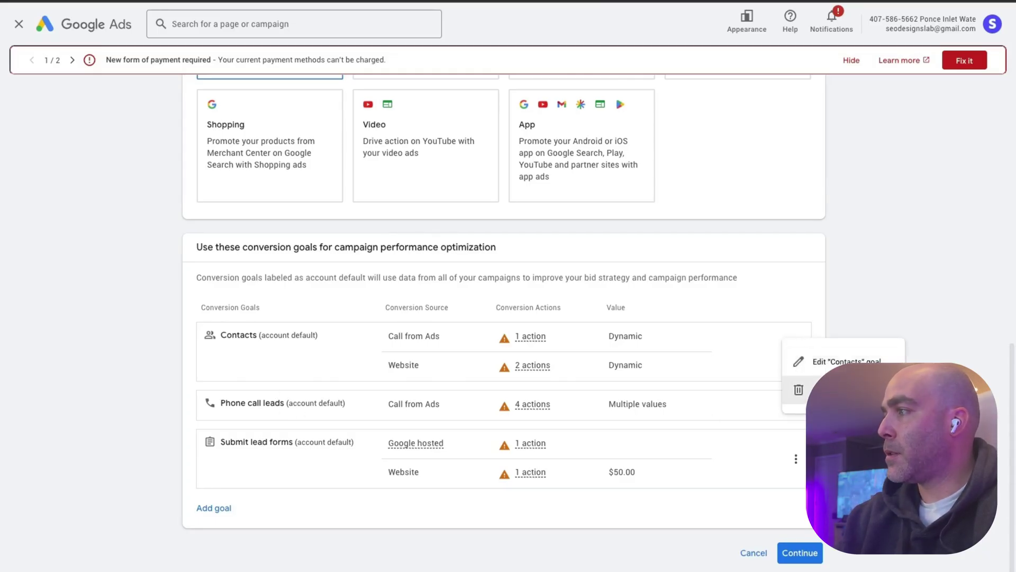
left_click(826, 390)
left_click(626, 347)
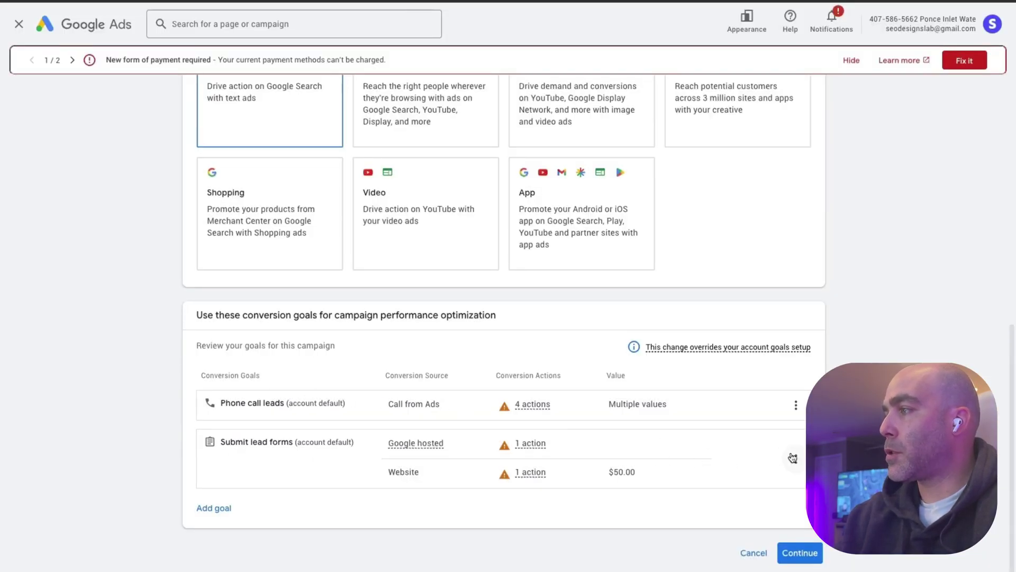
left_click(794, 458)
left_click(797, 495)
left_click(636, 351)
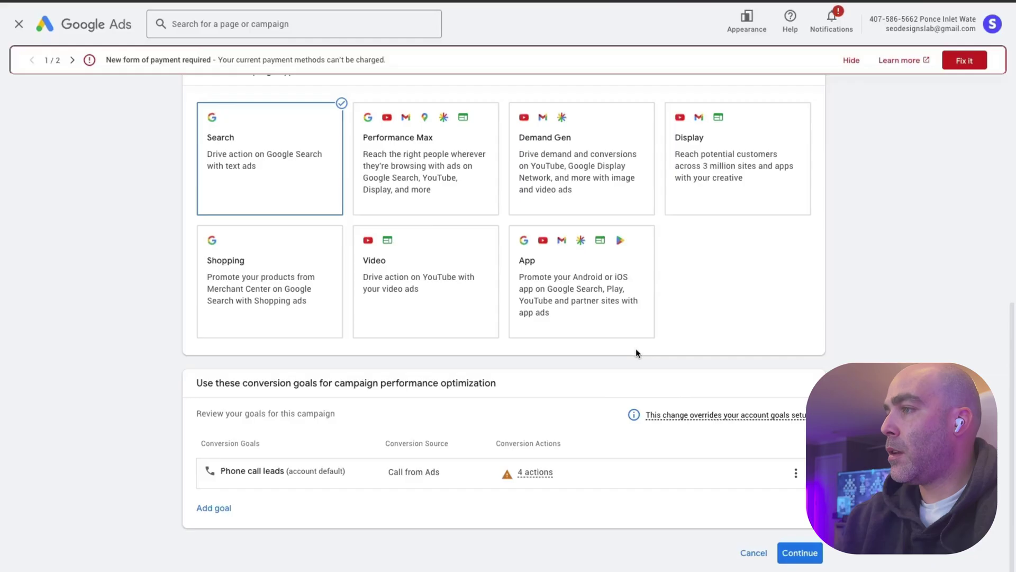
left_click_drag(260, 470, 221, 471)
left_click_drag(341, 470, 220, 471)
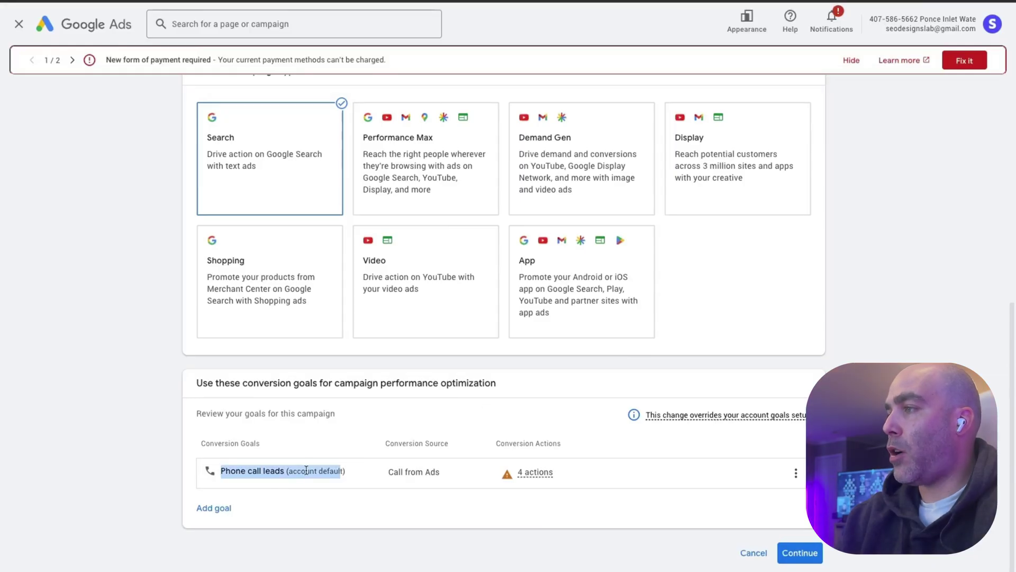
left_click(306, 471)
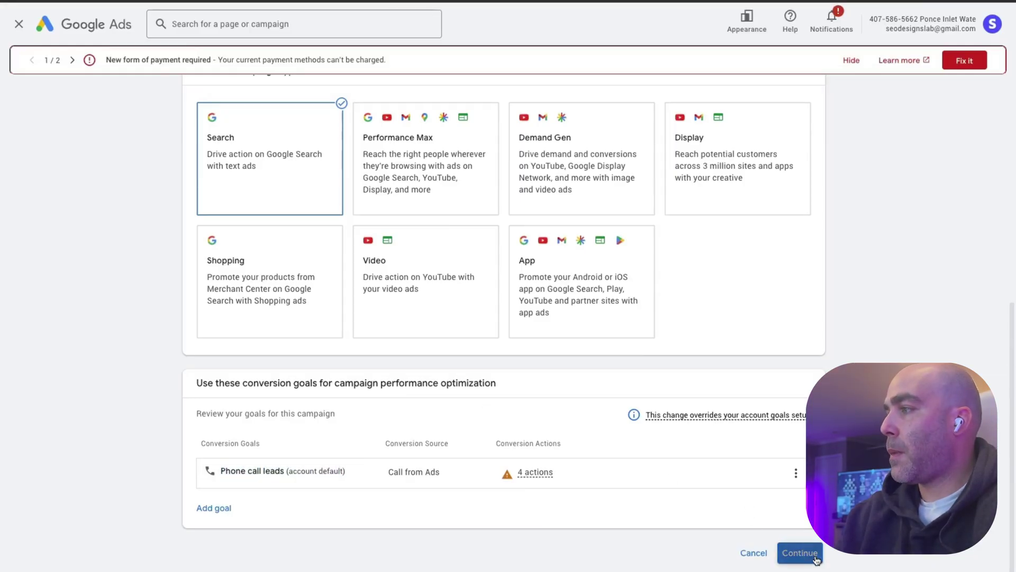
- Tick Phone calls as the desired result and focus the phone number field
left_click(799, 552)
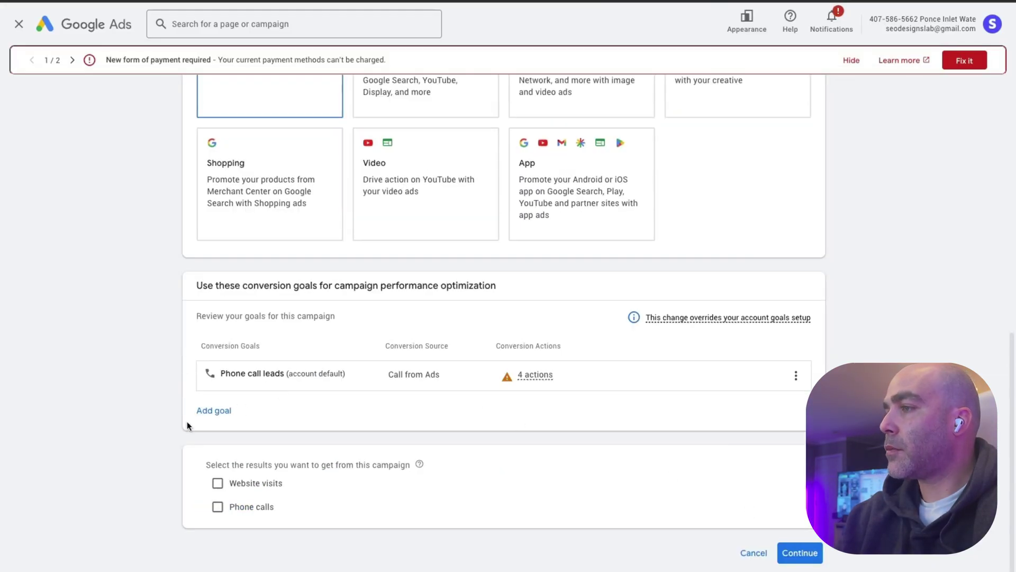
left_click_drag(203, 465, 408, 466)
left_click(370, 472)
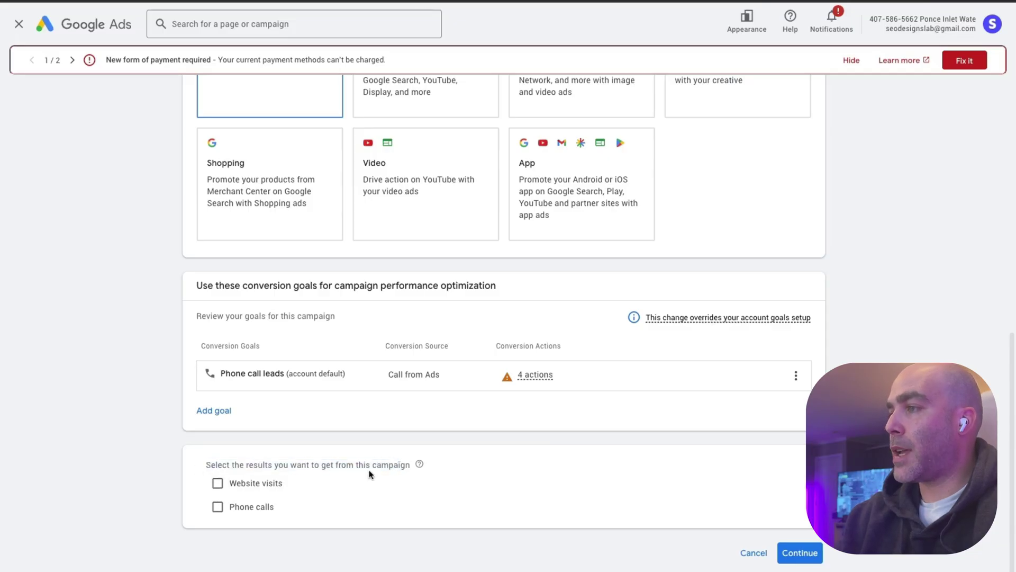
left_click(217, 505)
scroll(170, 492, "down", 1)
left_click(356, 501)
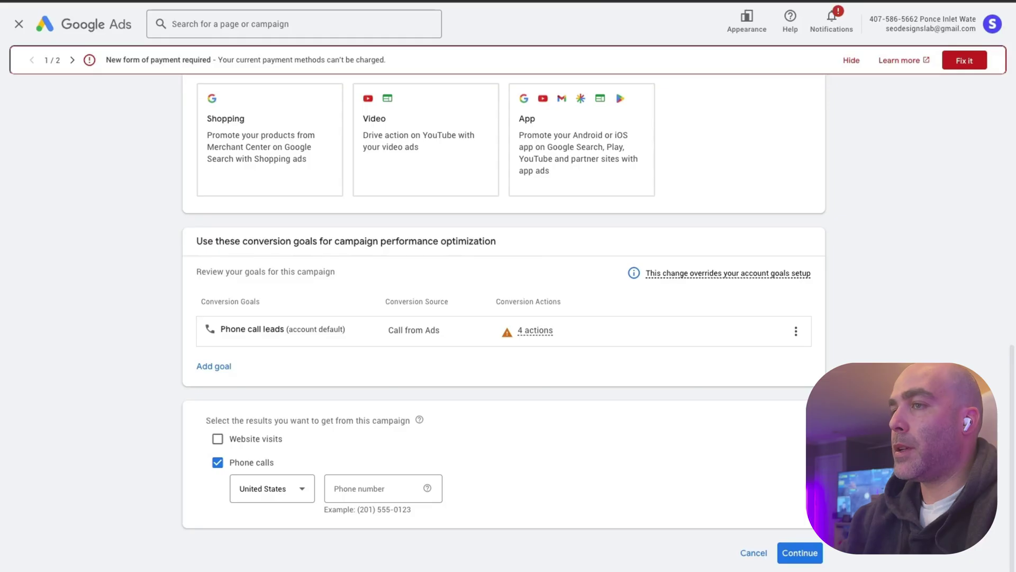
- Search Google for 'ponce inlet watersports' and copy the business's listed phone number
key("super+t")
type("ponc")
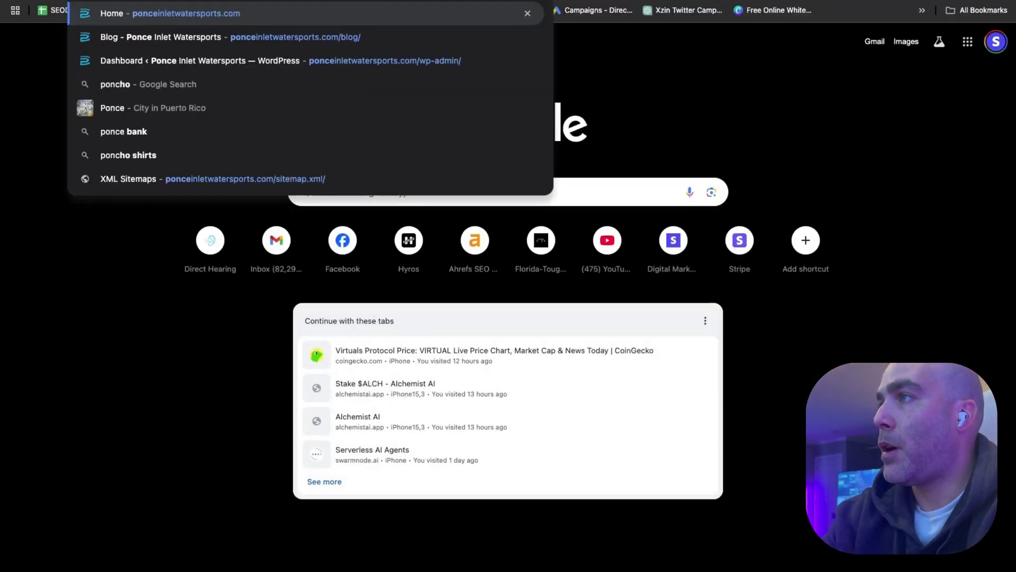
type("e inlet watersports")
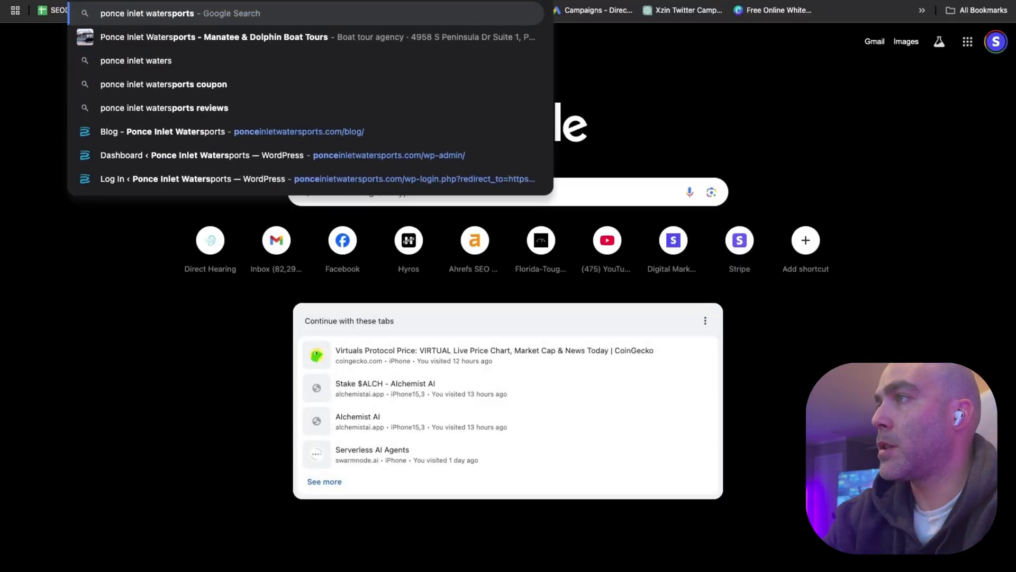
key("Return")
scroll(780, 318, "down", 7)
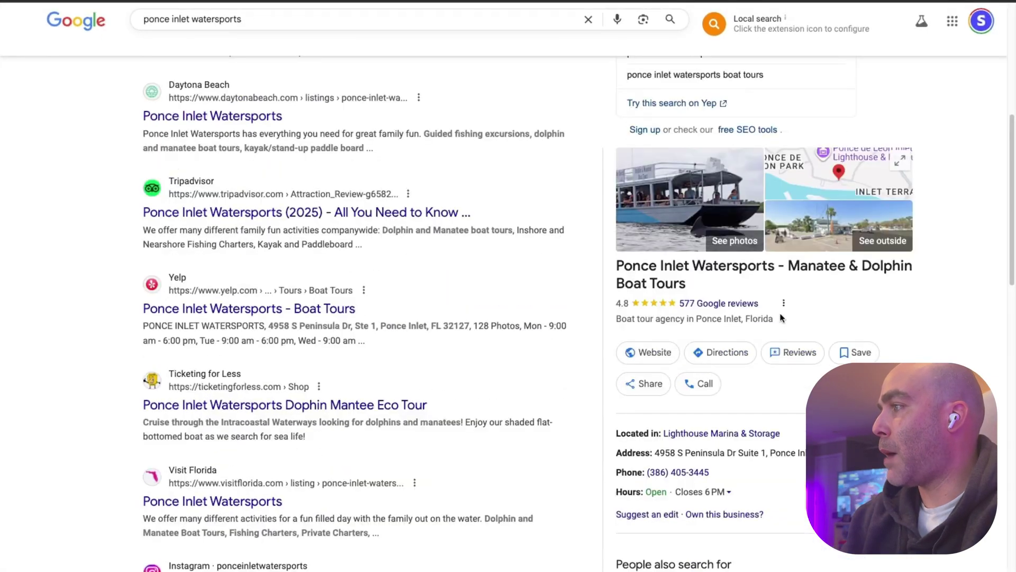
left_click_drag(730, 472, 648, 471)
key("ctrl+c")
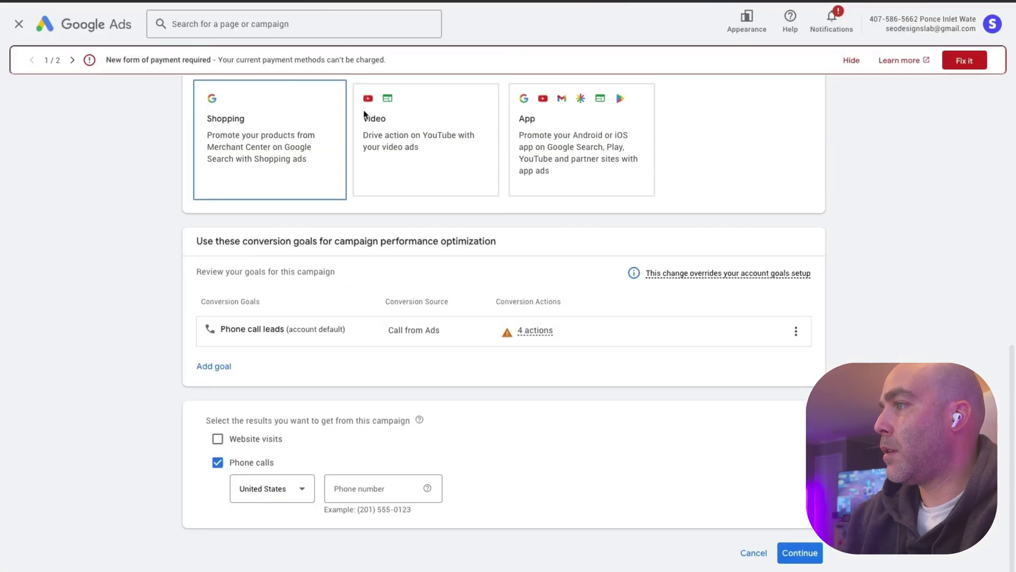
left_click(360, 487)
- Paste the copied business phone number into the Phone number field and continue
key("ctrl+v")
left_click(524, 487)
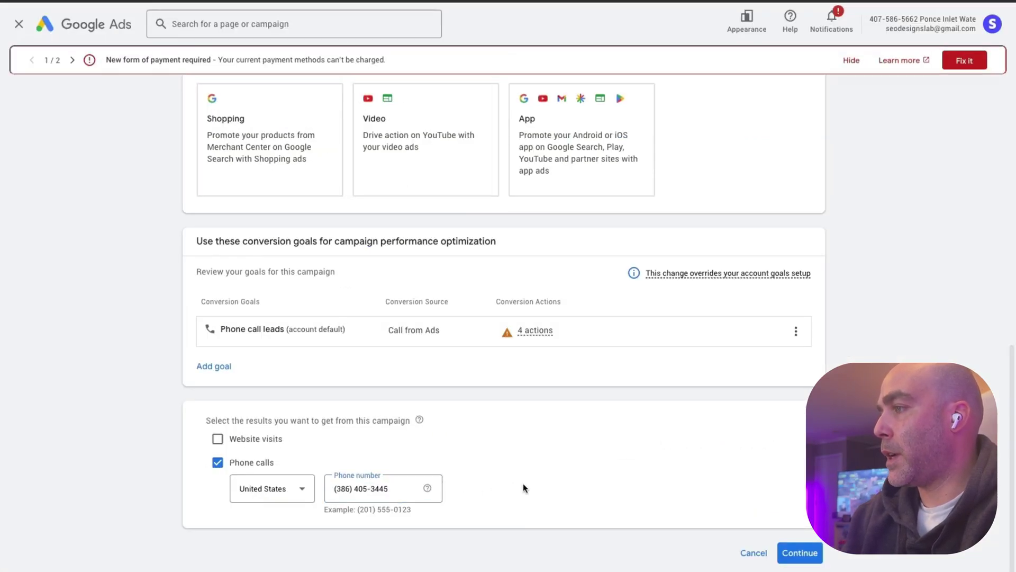
left_click(789, 553)
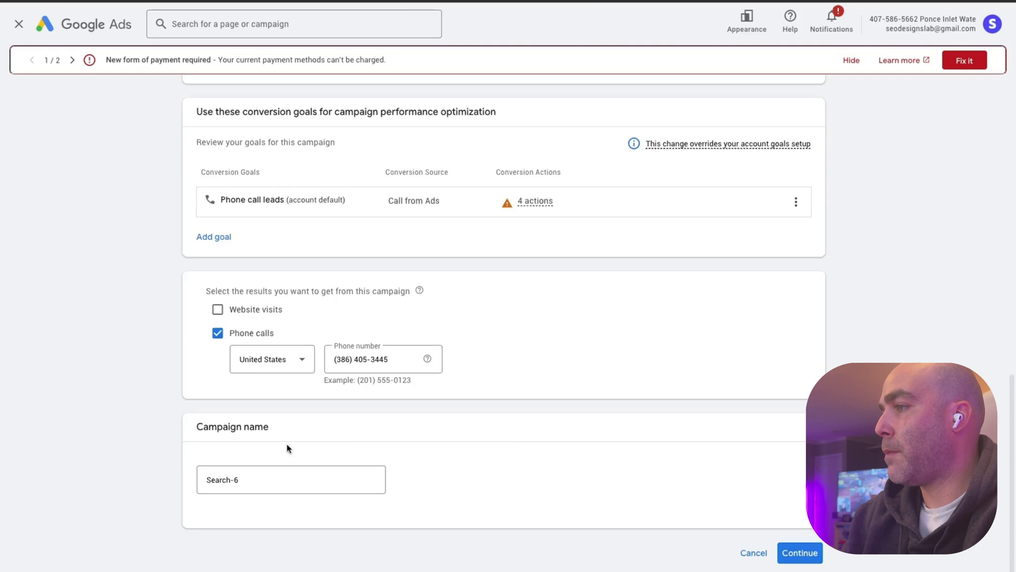
- Replace the default 'Search-6' campaign name with 'Beta' and continue to Bidding
left_click(249, 479)
key("ctrl+a")
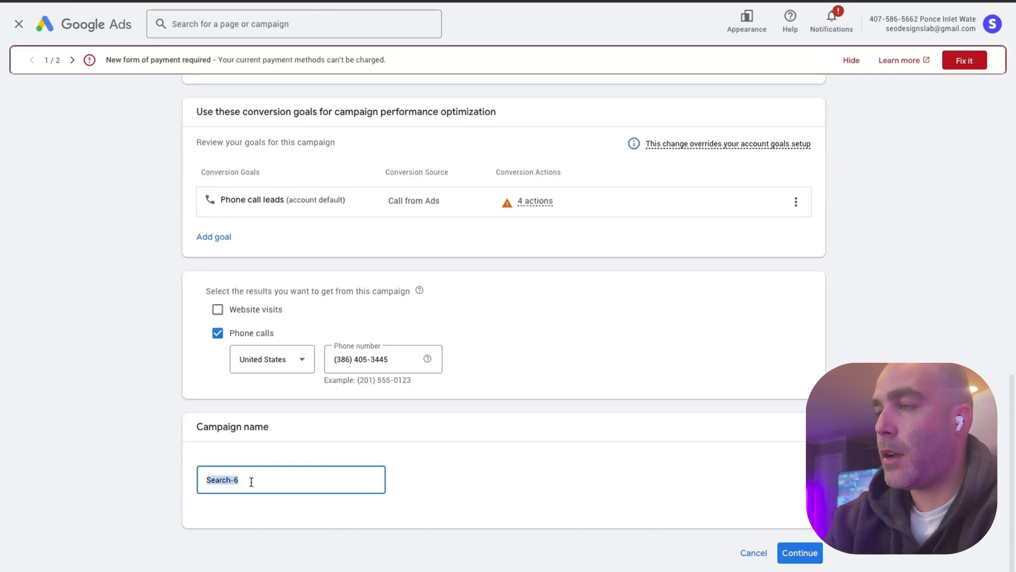
type("Beta")
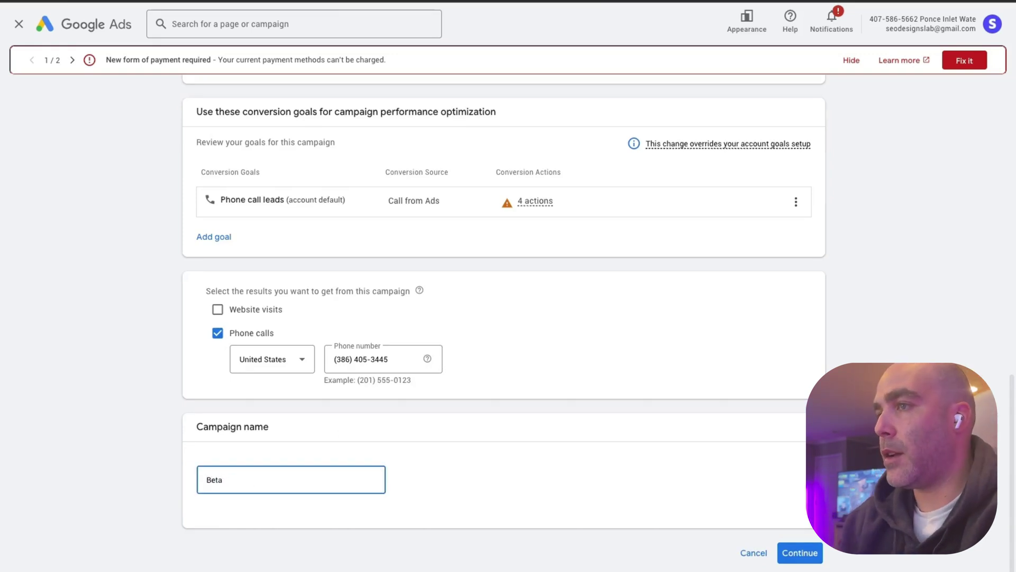
left_click(800, 553)
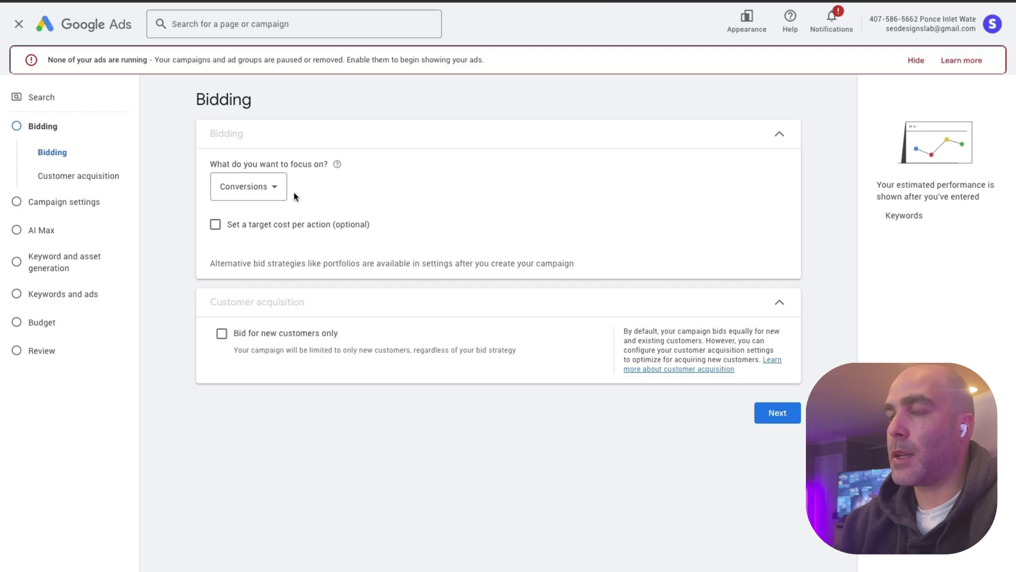
- Switch the bidding focus from Conversions to Clicks and proceed to Campaign settings
left_click(273, 191)
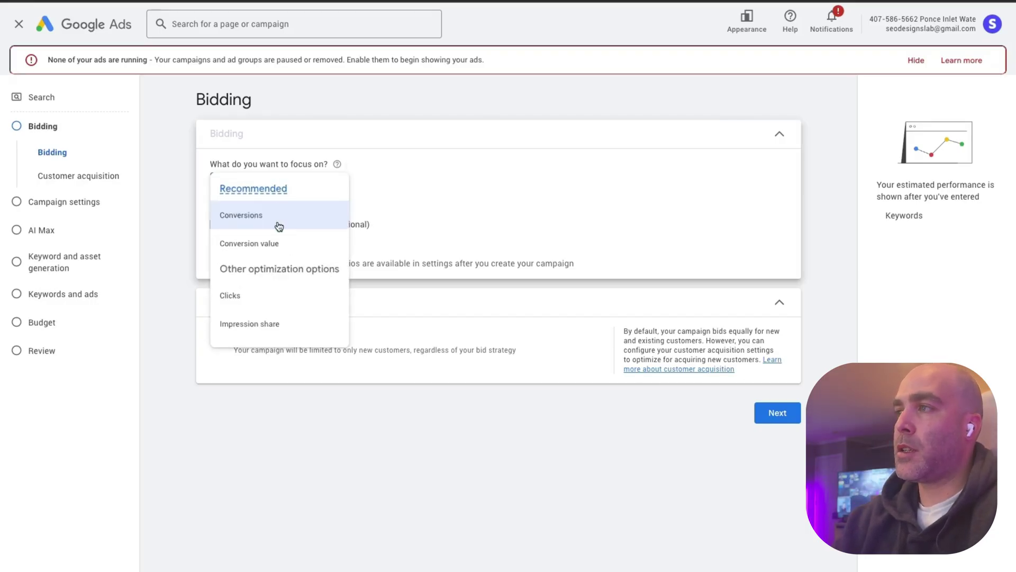
left_click(263, 295)
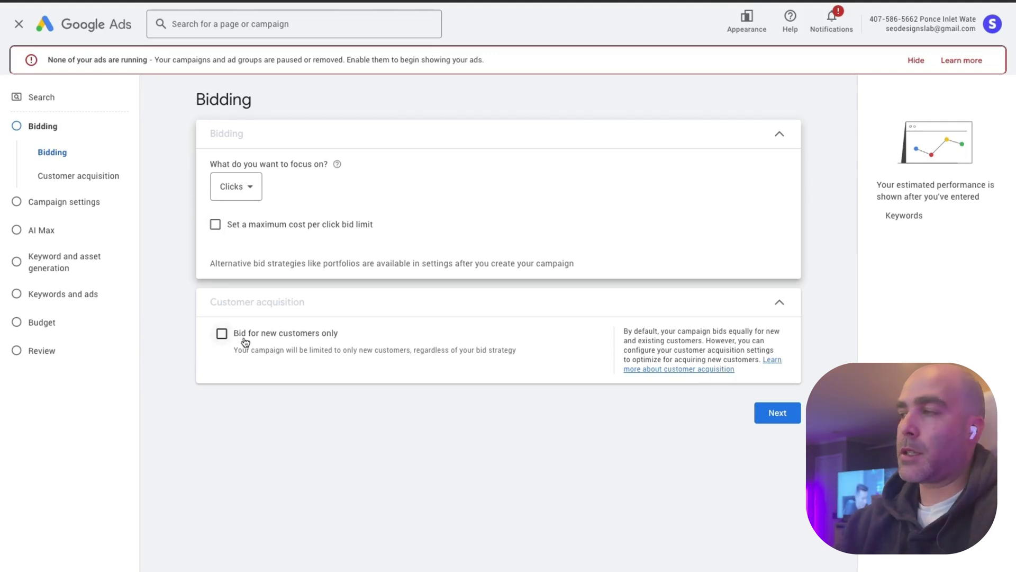
left_click(768, 414)
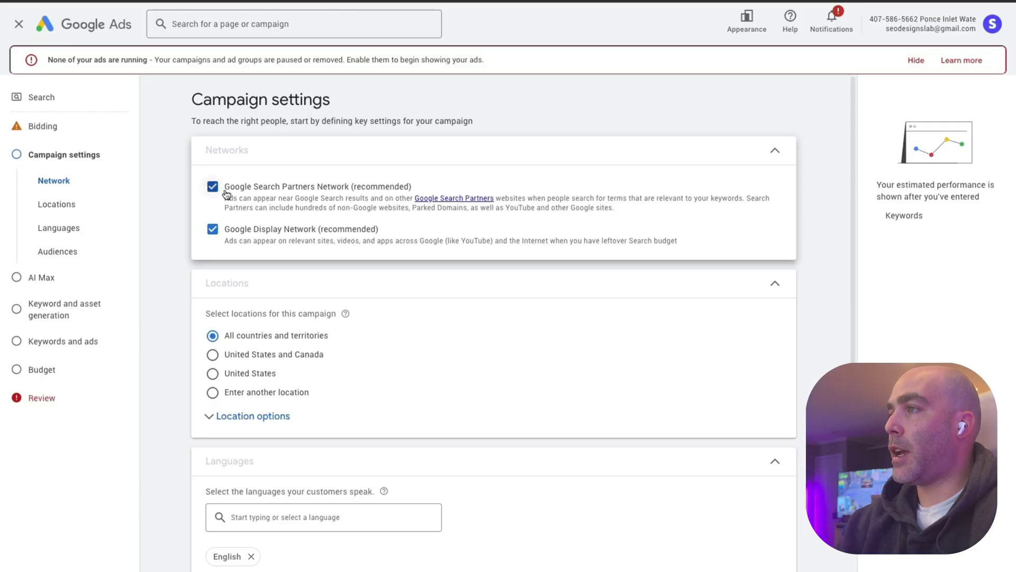
- Exclude the Display Network, target the United States, and use presence-only location targeting
left_click(212, 228)
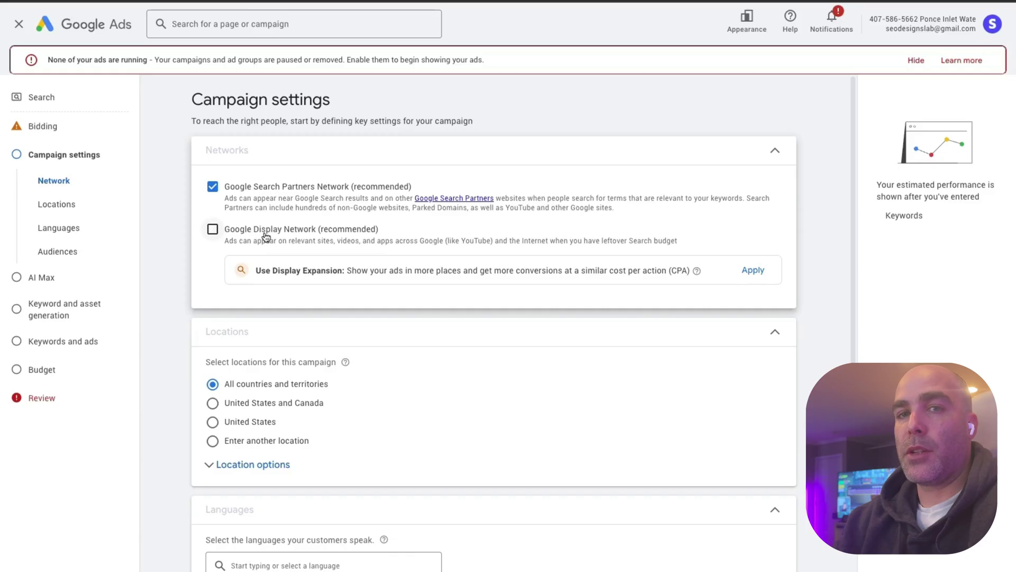
scroll(169, 289, "down", 2)
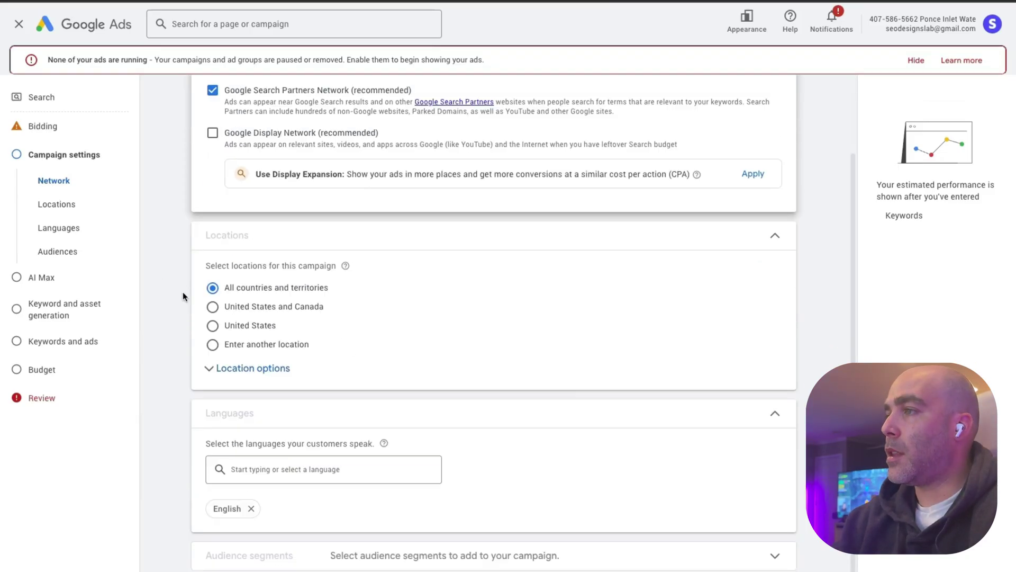
left_click(214, 327)
scroll(171, 322, "down", 1)
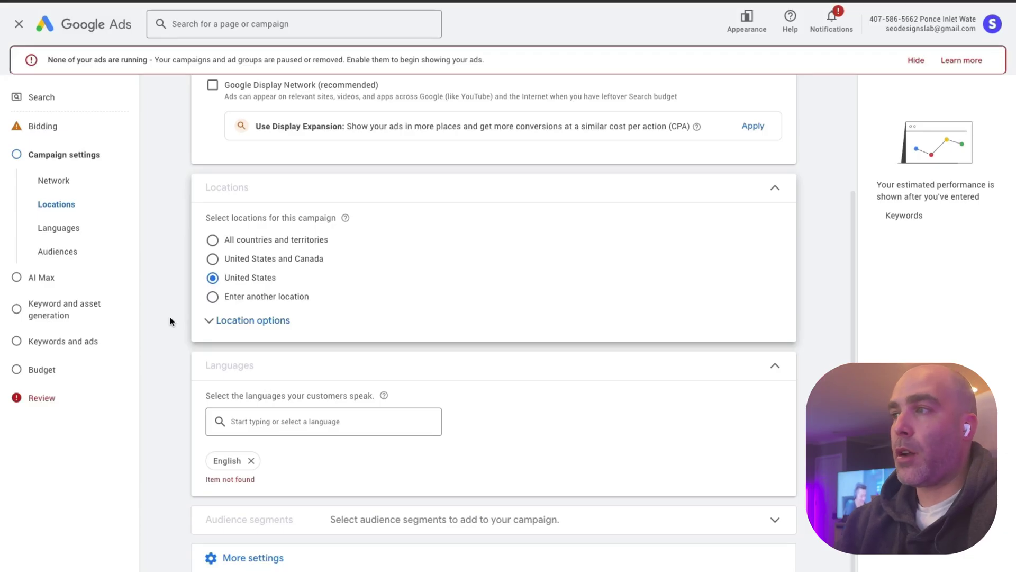
left_click(254, 320)
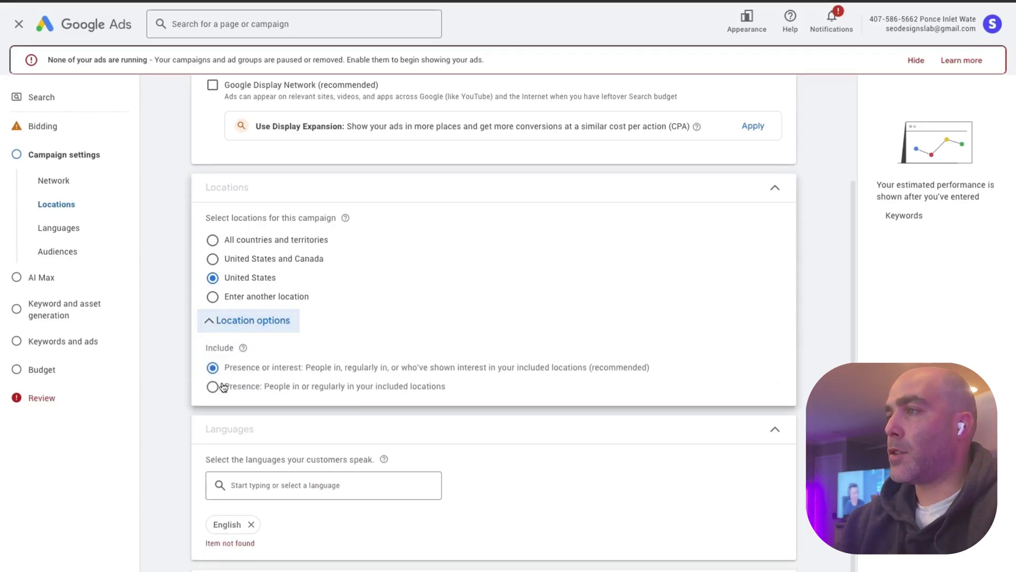
left_click(214, 387)
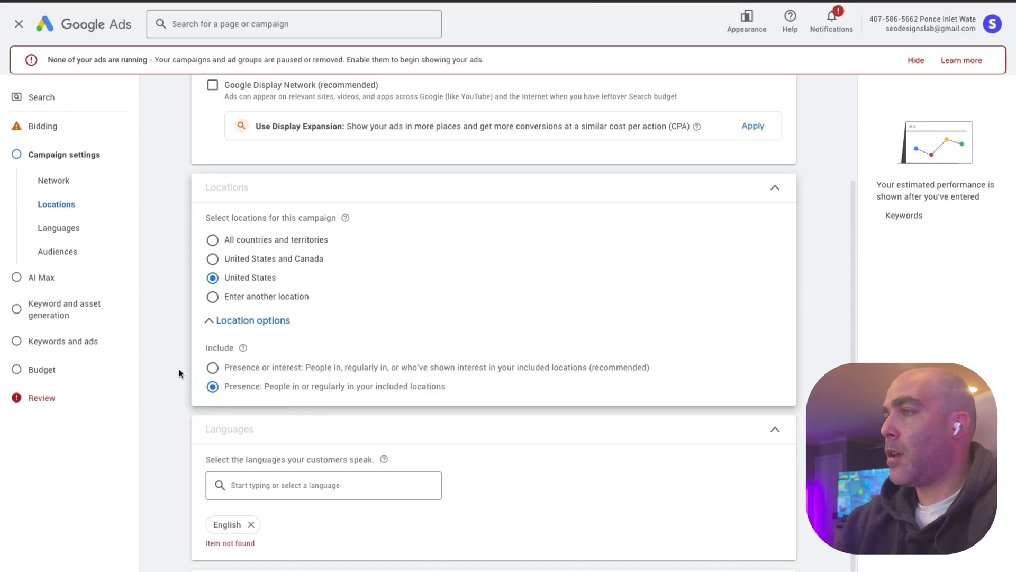
- Include Florida, United States state as the targeted location instead of the whole country
left_click(212, 297)
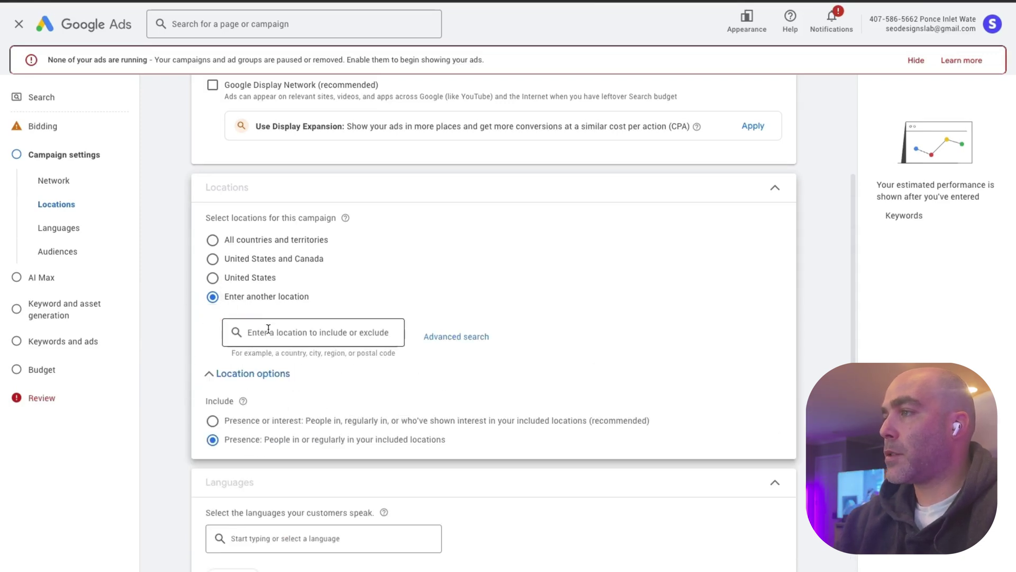
left_click(269, 328)
type("florida")
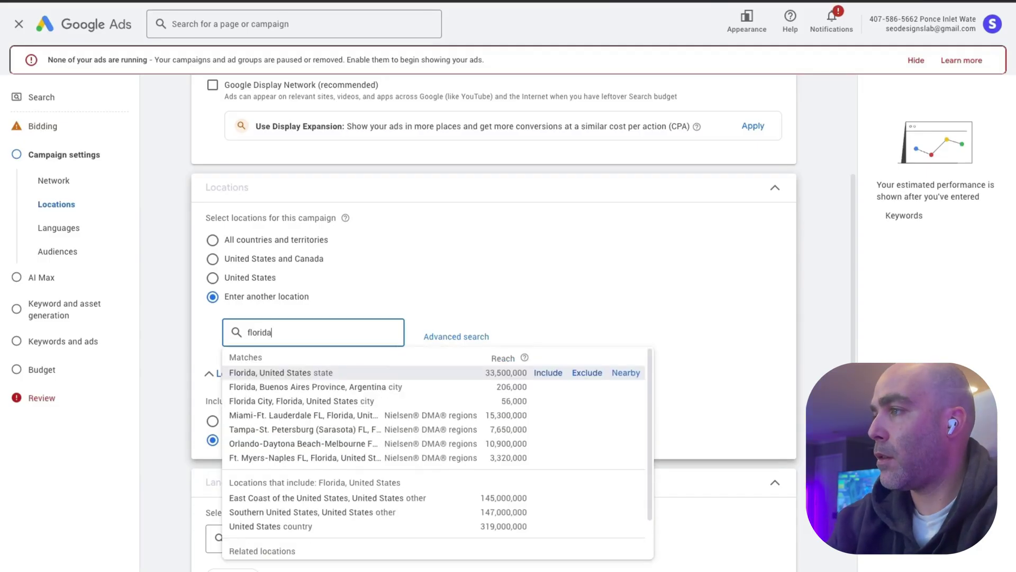
left_click(545, 374)
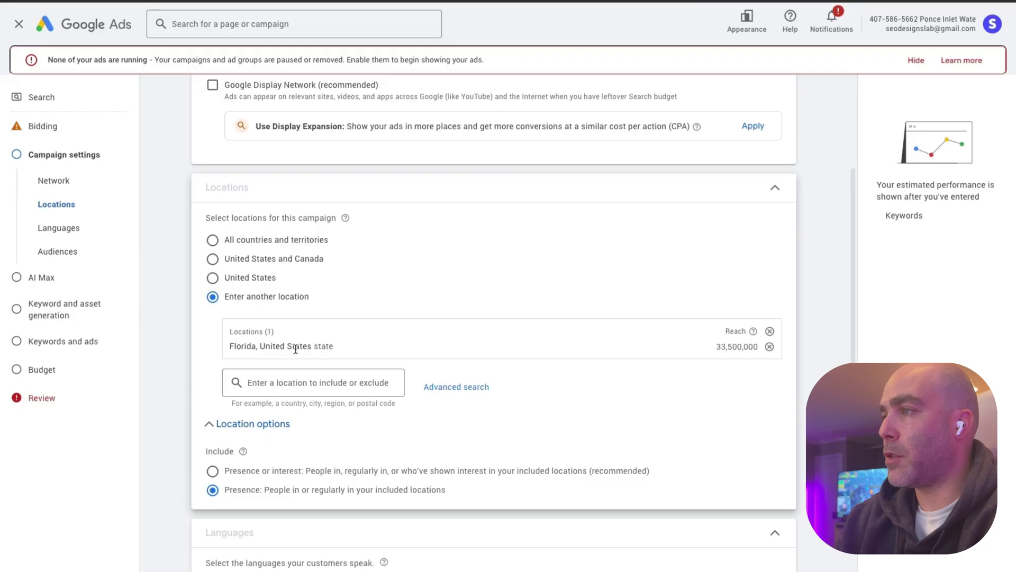
scroll(157, 400, "down", 2)
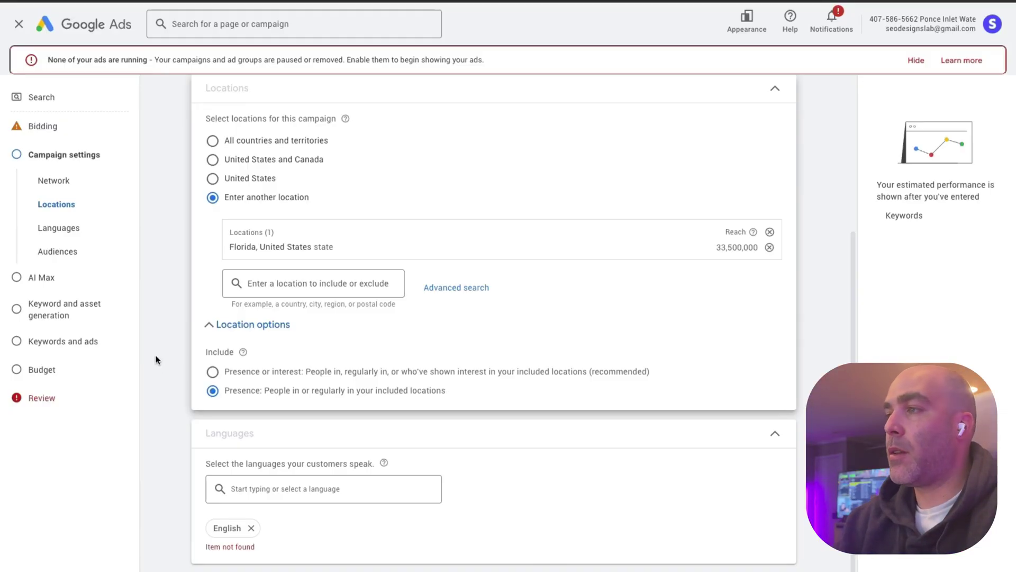
scroll(159, 341, "down", 1)
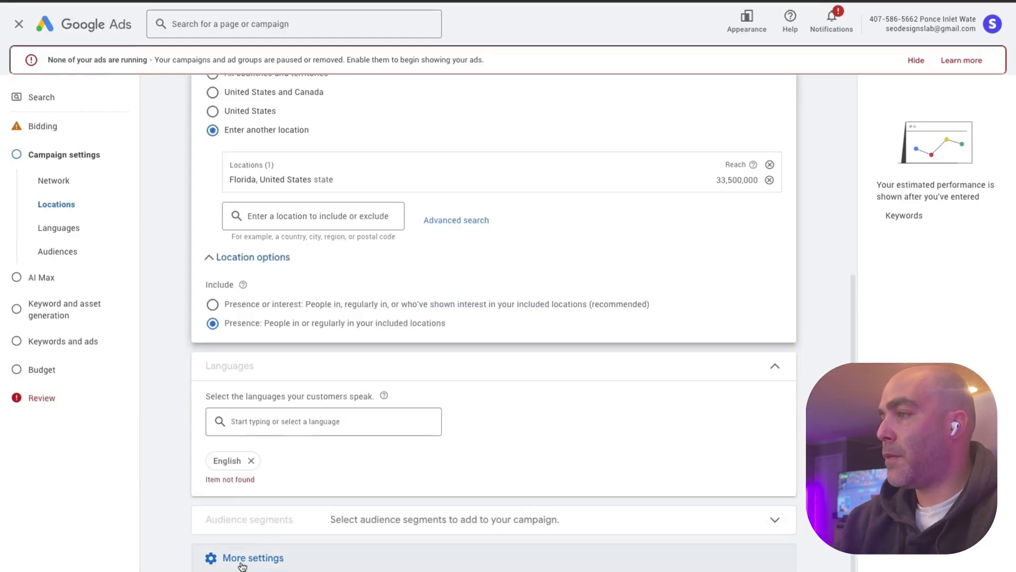
- Save the campaign settings and skip past AI Max, leaving it switched off
left_click(492, 483)
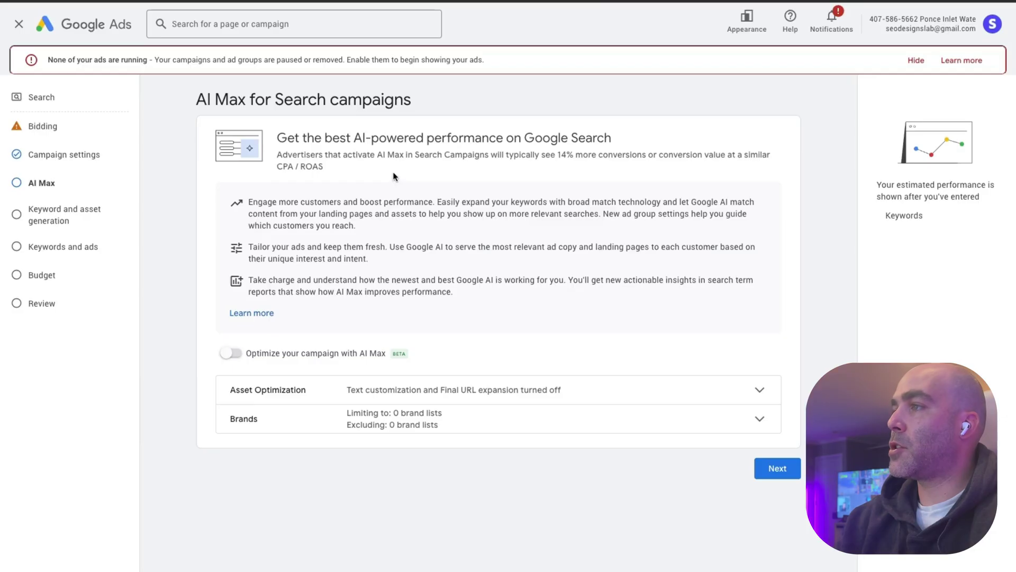
left_click_drag(324, 166, 280, 167)
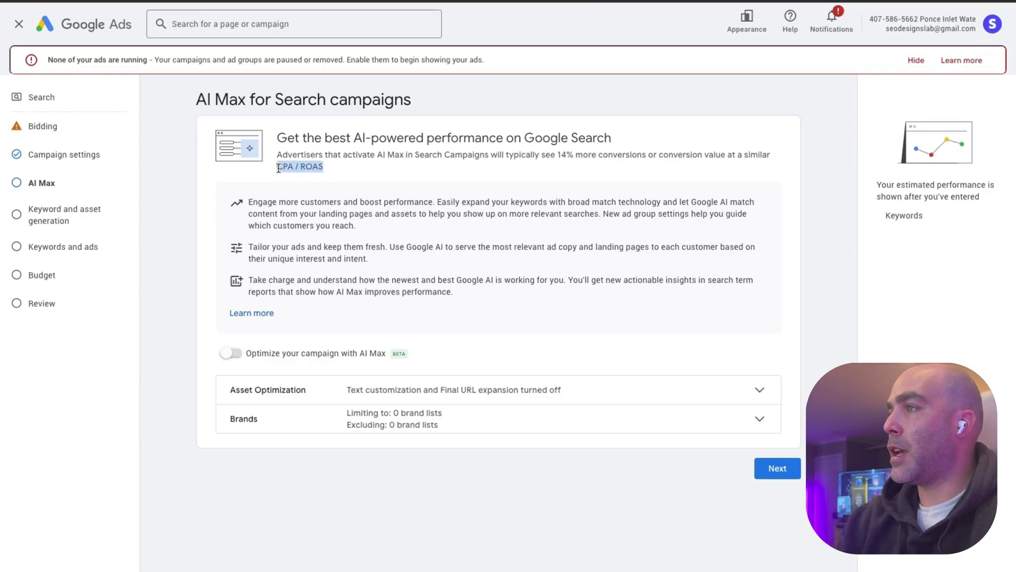
left_click(278, 168)
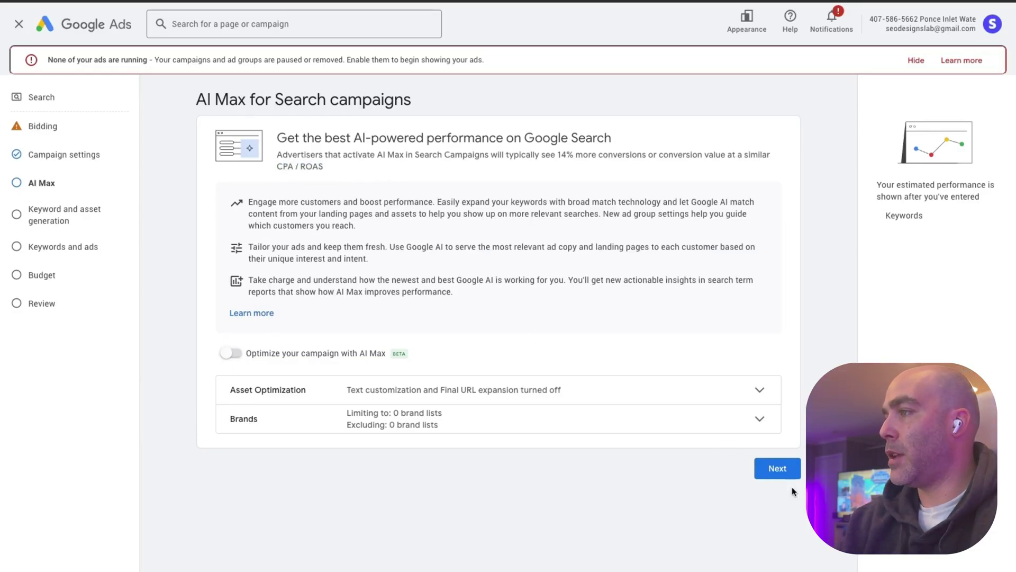
left_click(778, 468)
left_click(324, 279)
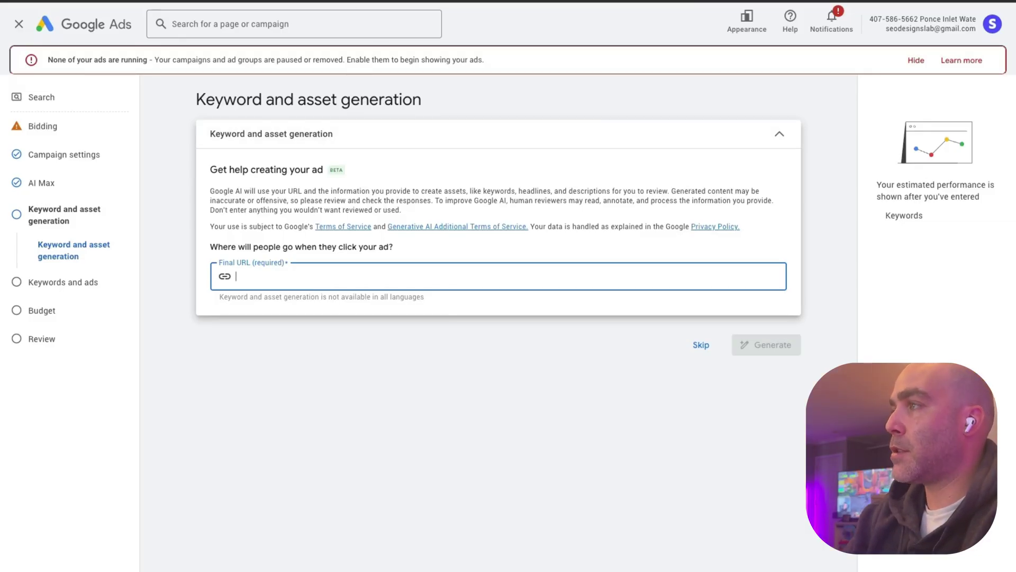
key("super+t")
type("o")
key("BackSpace")
type("ponceinletwatersports.com")
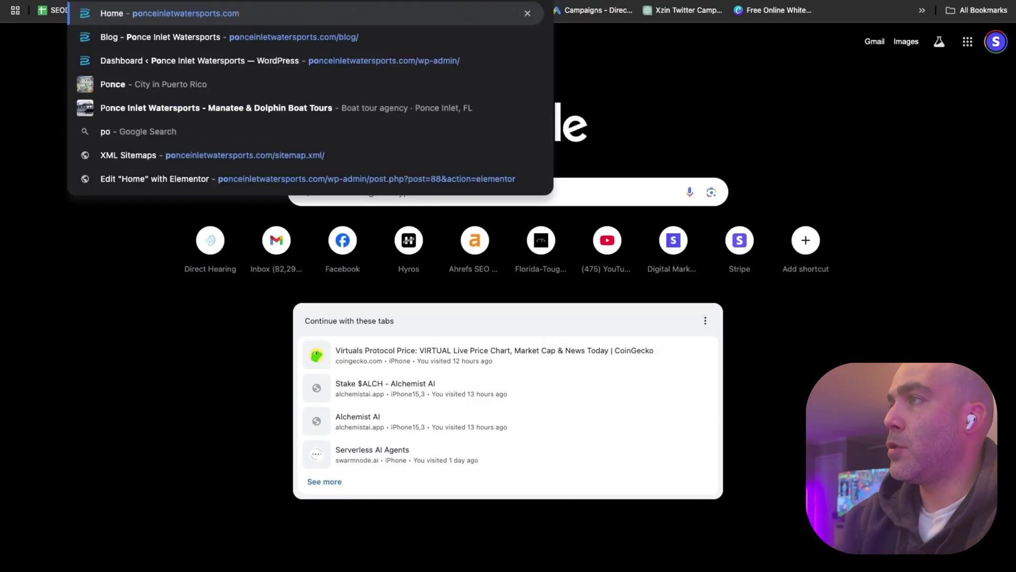
key("super+c")
key("Escape")
key("super+w")
key("super+v")
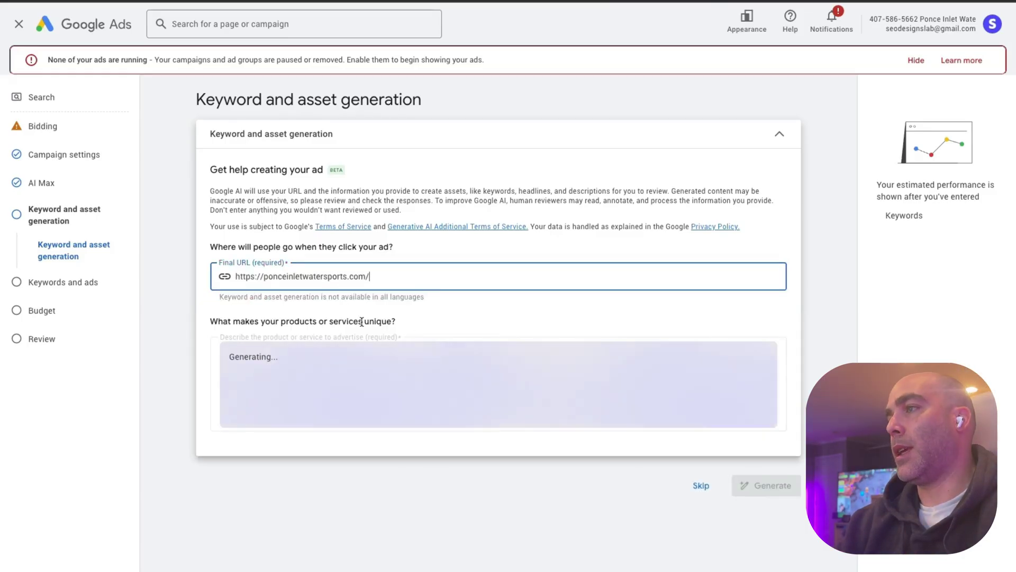
- Review the auto-written business description and generate keywords and ads from it
left_click(364, 379)
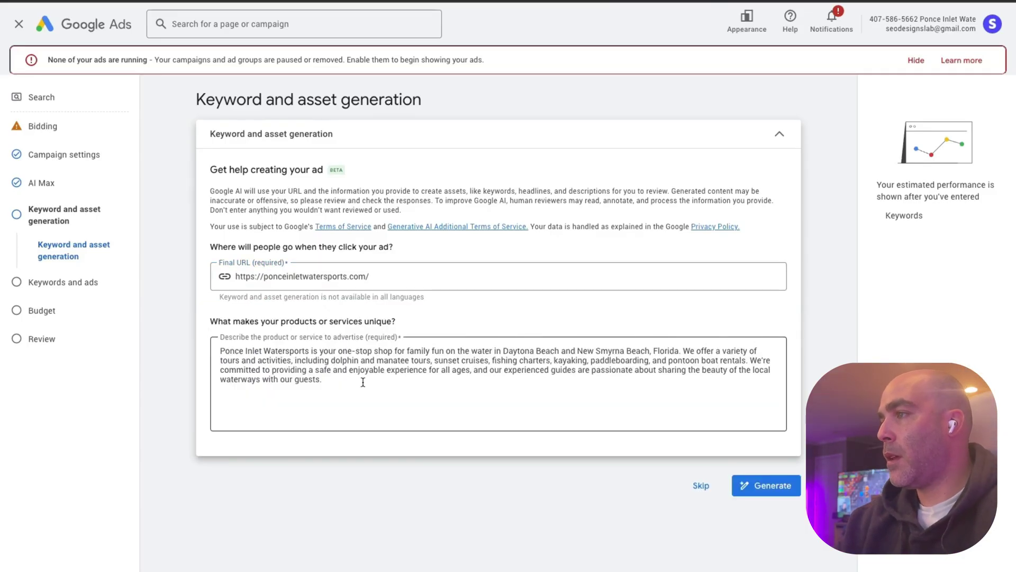
left_click_drag(364, 379, 241, 355)
left_click(449, 381)
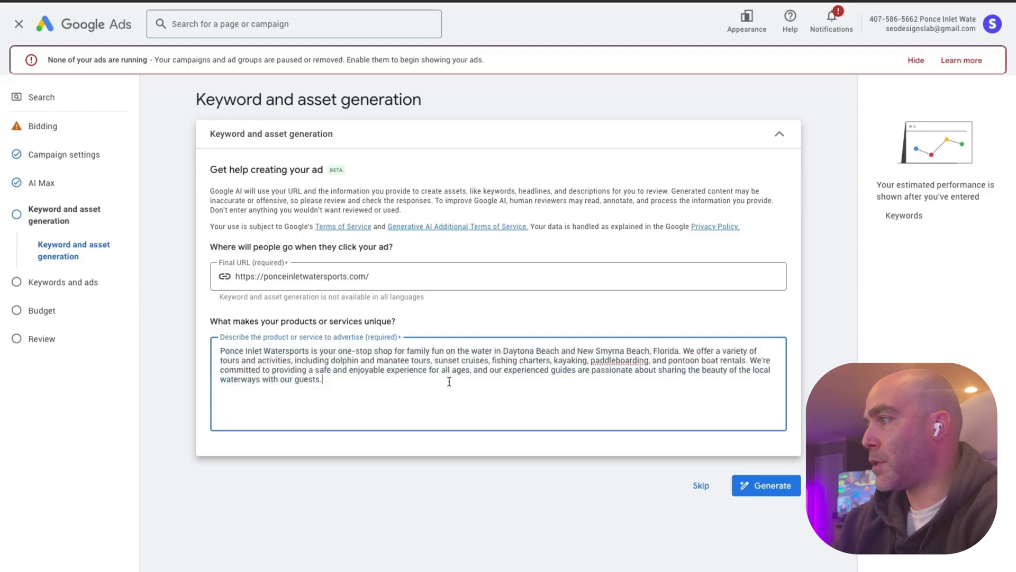
left_click(760, 485)
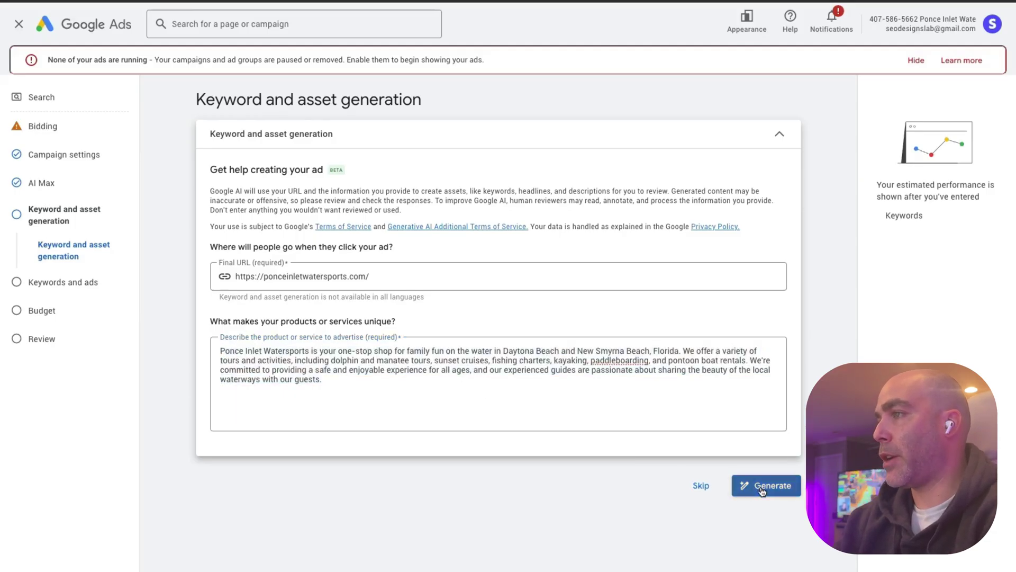
- Load the AI keyword suggestions and select all ten, from 'boat ride' to 'boat cruise tour'
scroll(224, 328, "down", 4)
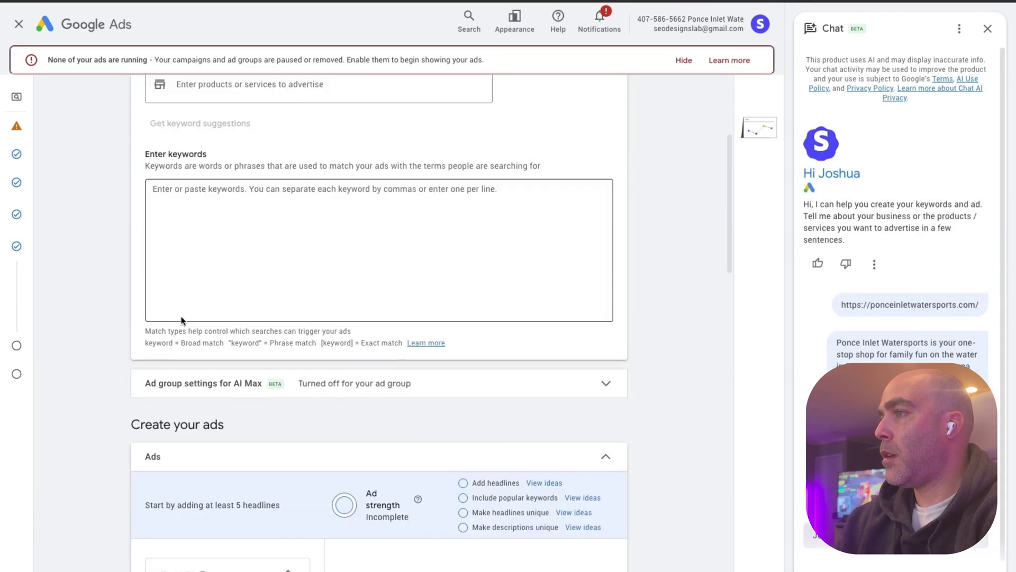
scroll(121, 307, "up", 5)
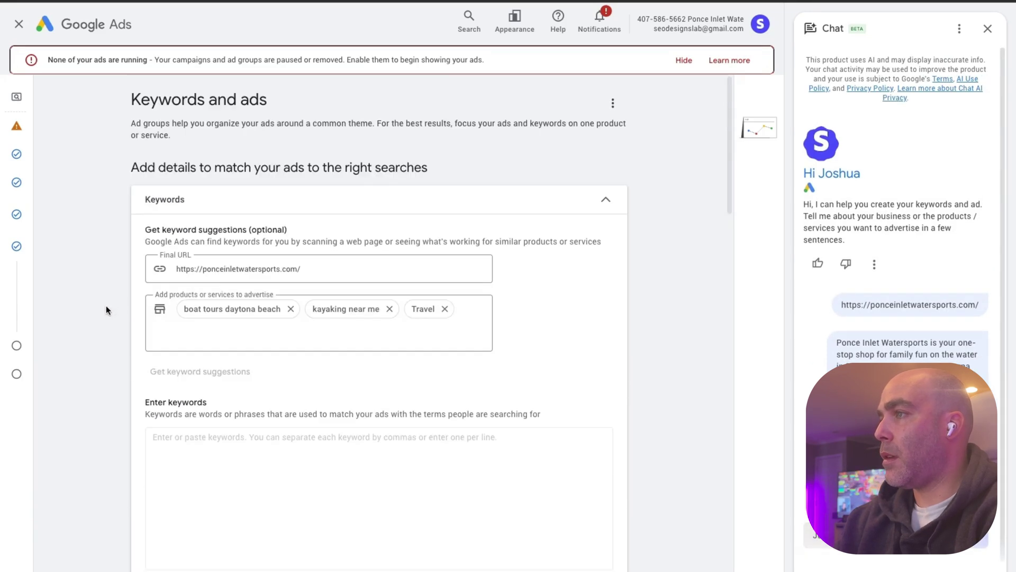
left_click(234, 324)
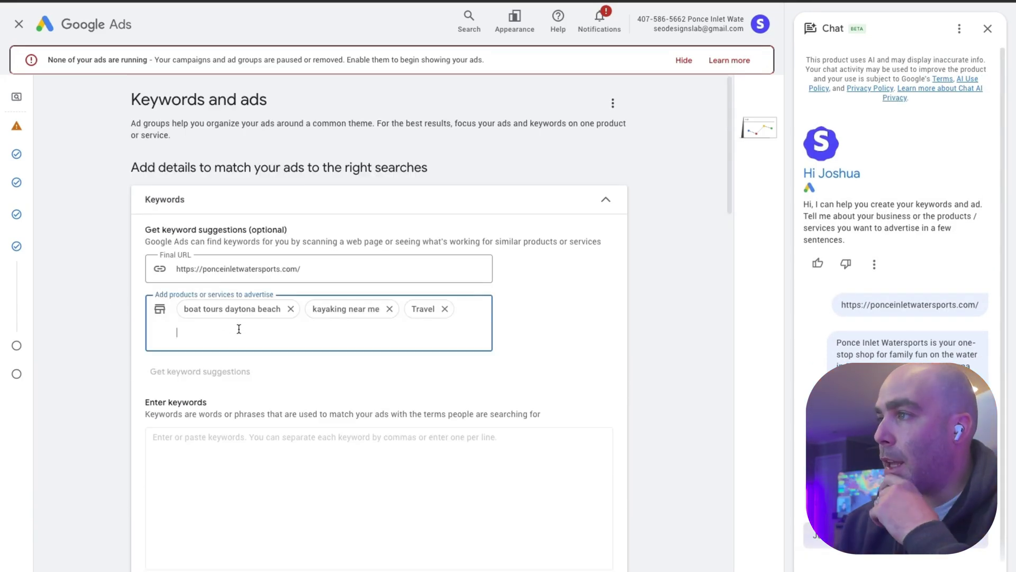
left_click(215, 448)
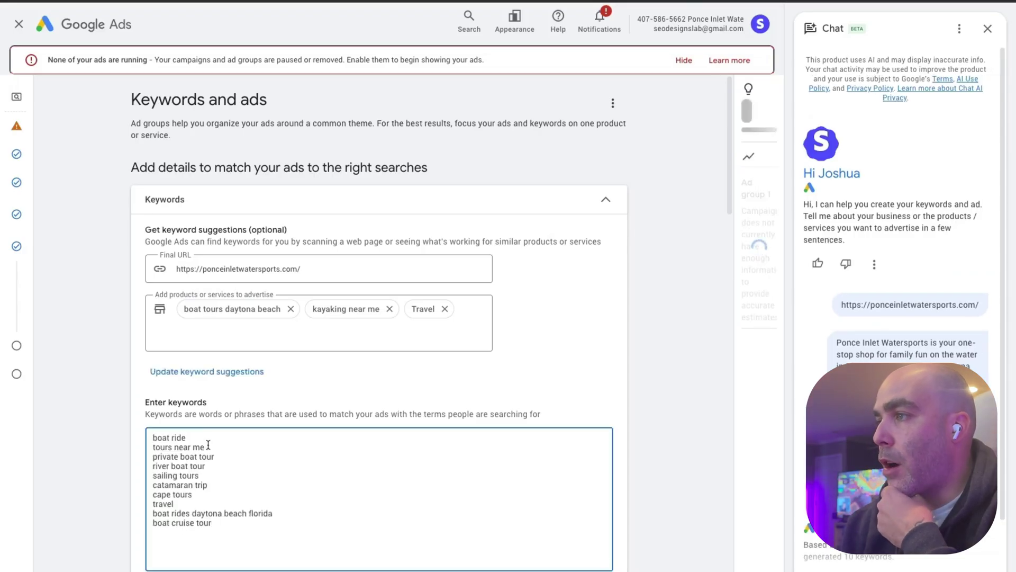
left_click(223, 464)
scroll(224, 463, "down", 2)
left_click(253, 439)
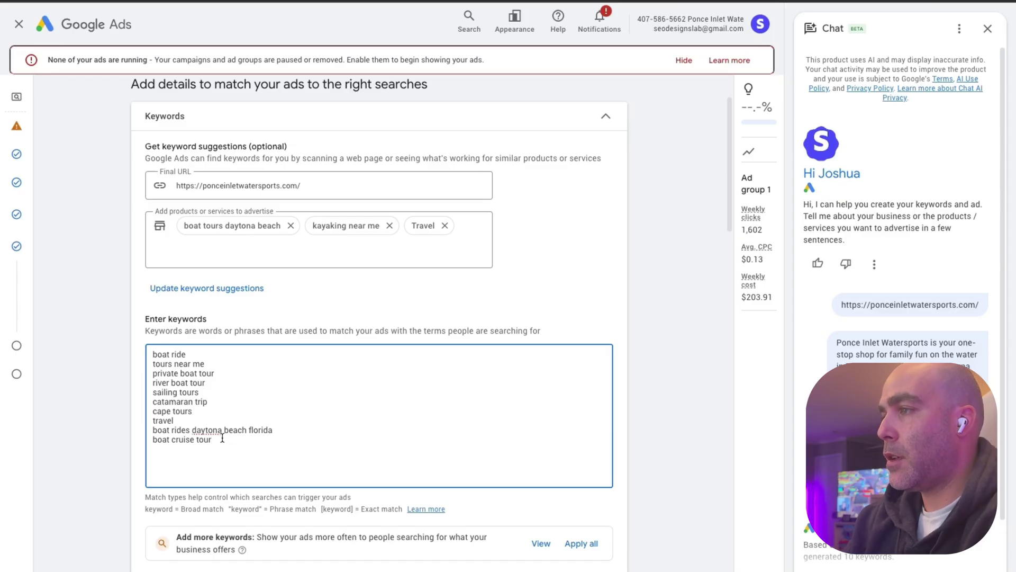
left_click_drag(223, 439, 141, 352)
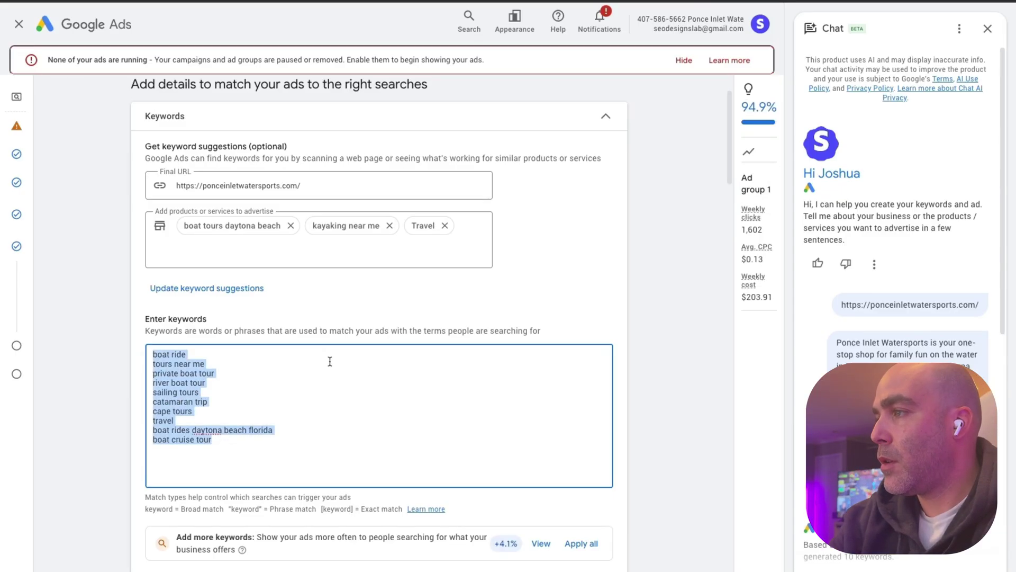
- Enter "daytona beach dolphin tours" in quotes as a phrase-match keyword
type("daytona beach dolphin tours\"")
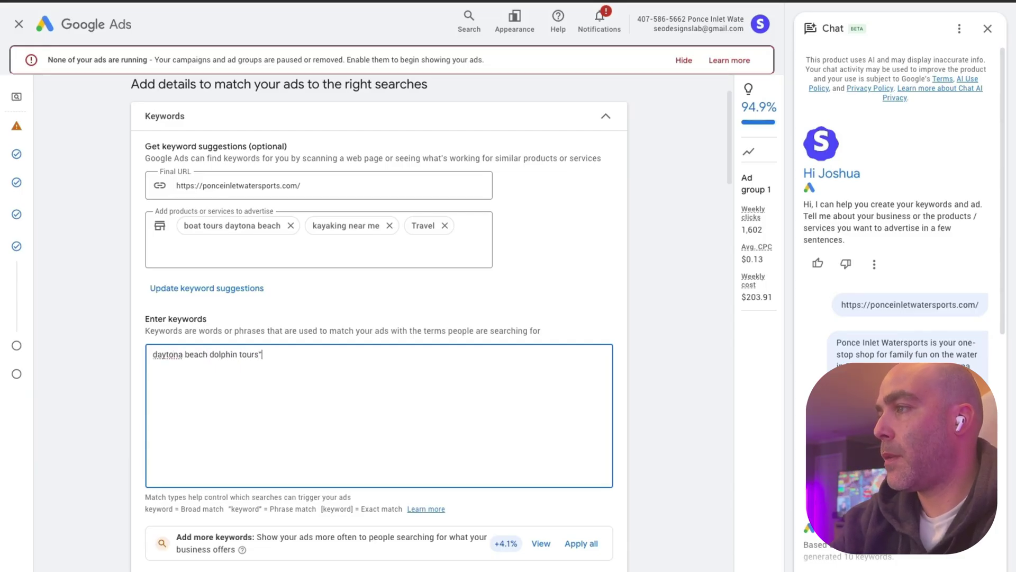
left_click(154, 354)
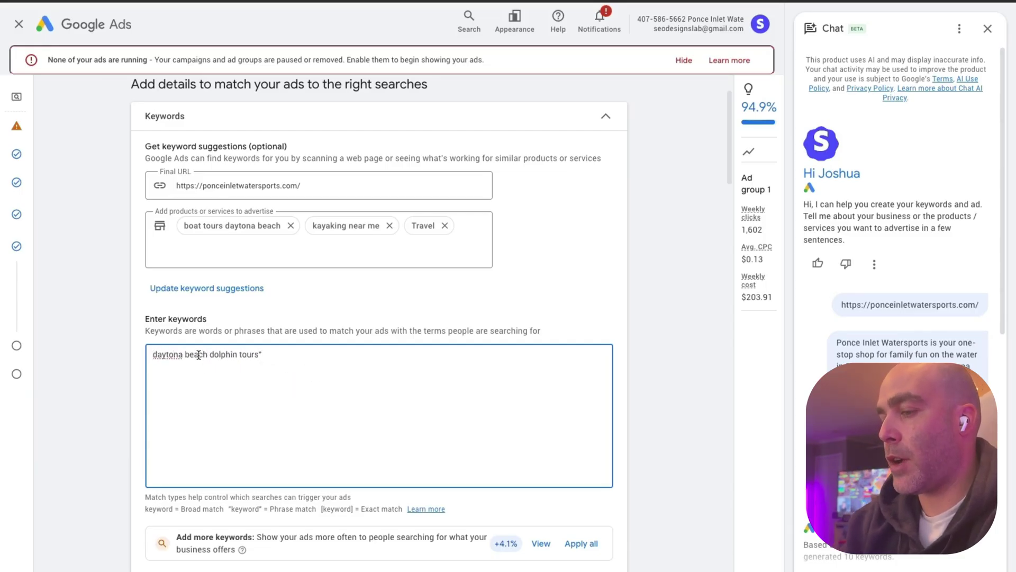
type("\"")
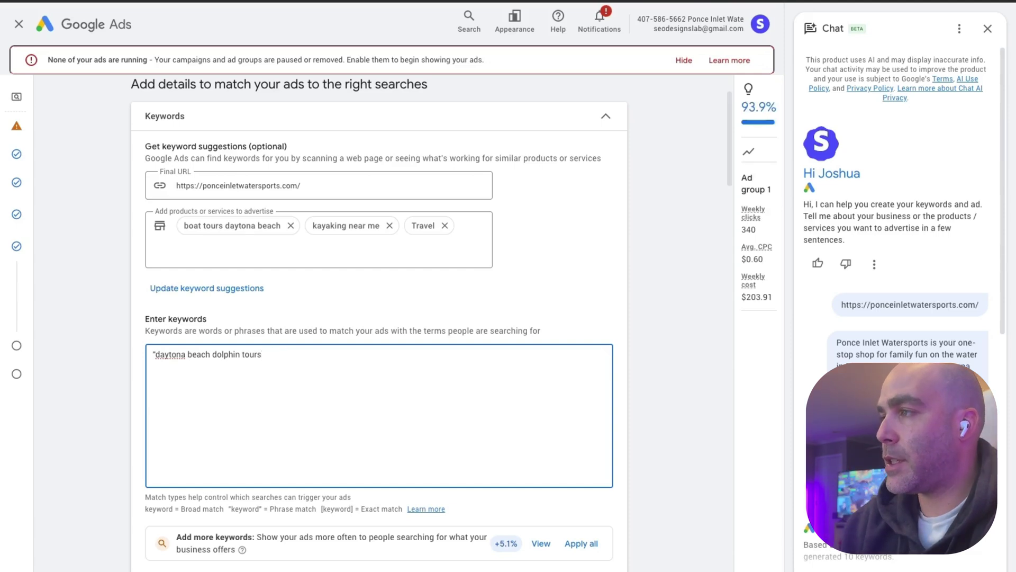
left_click(158, 353)
key("BackSpace")
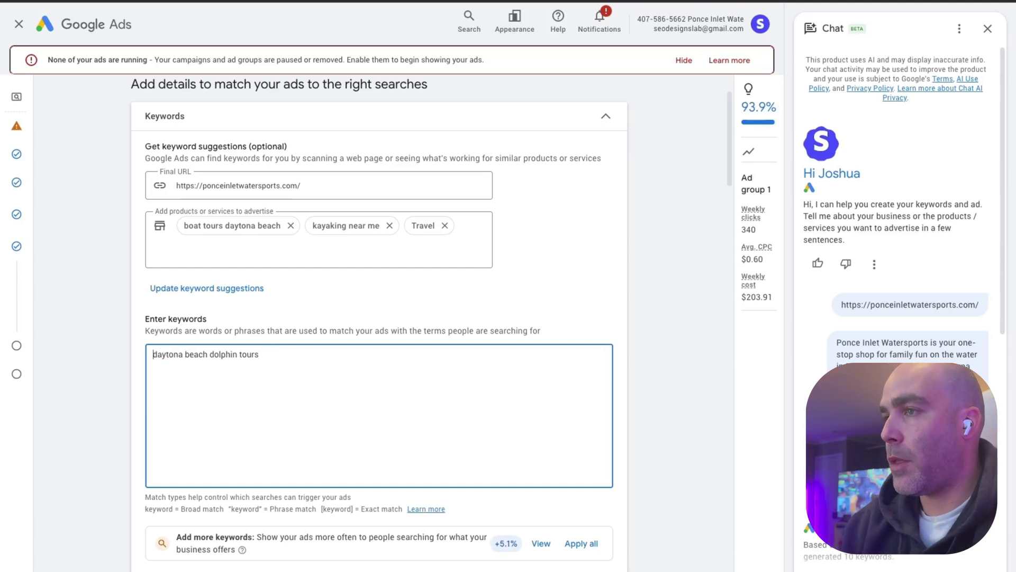
type("\"")
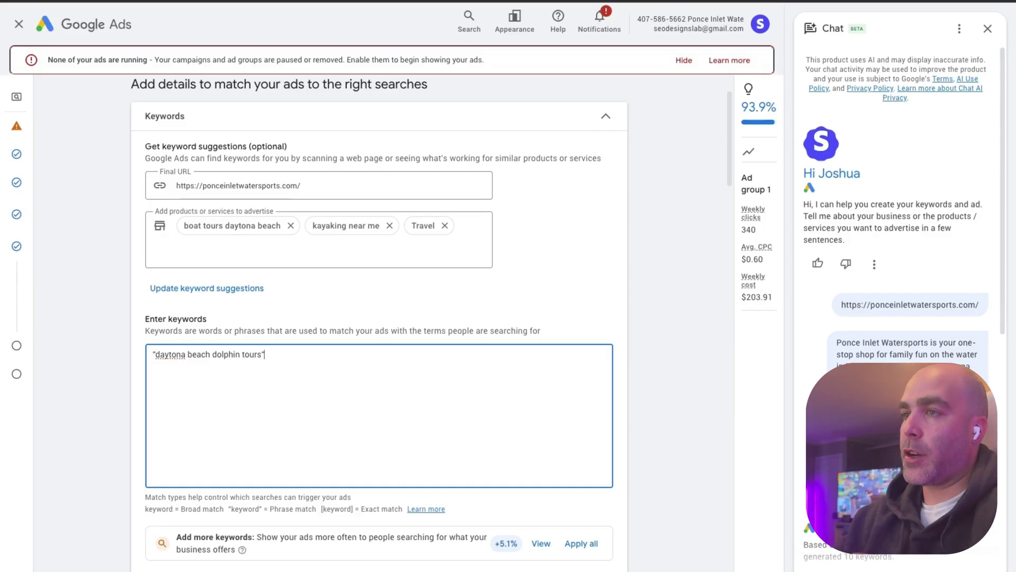
- Select the quoted keyword to check it, then click outside the box
left_click_drag(155, 355, 263, 355)
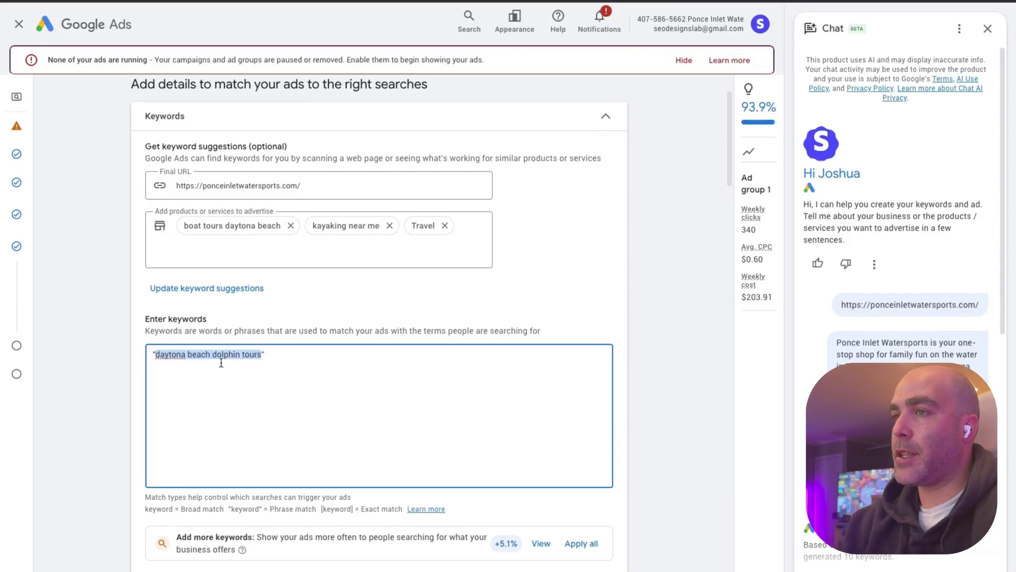
left_click(293, 366)
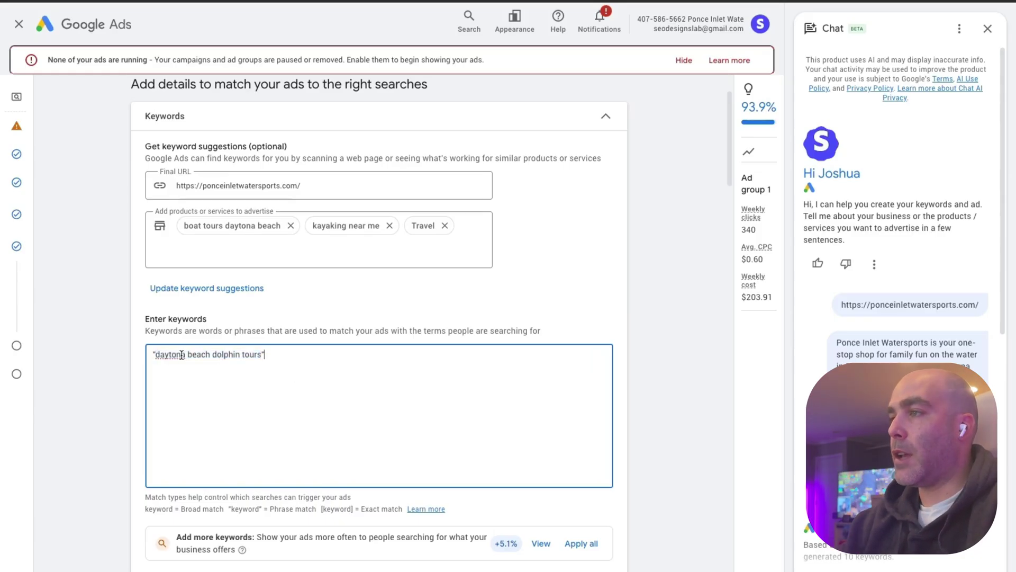
left_click_drag(158, 352, 207, 353)
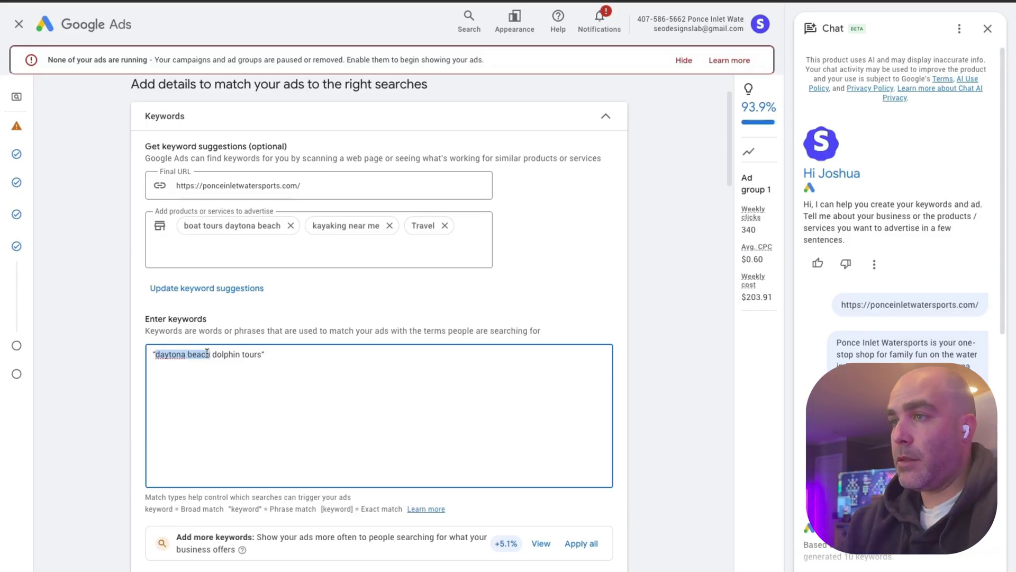
left_click(294, 362)
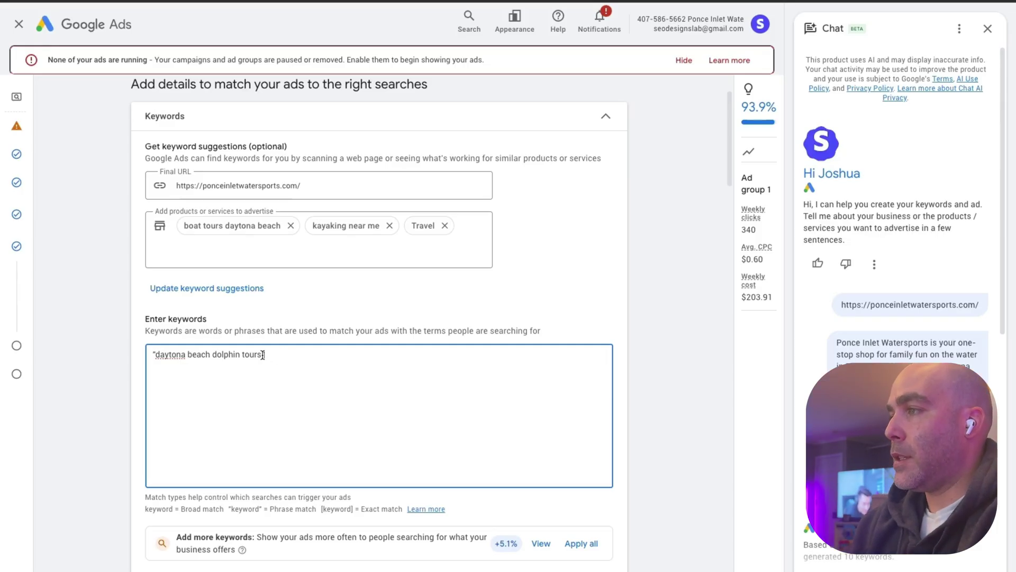
left_click_drag(262, 354, 157, 355)
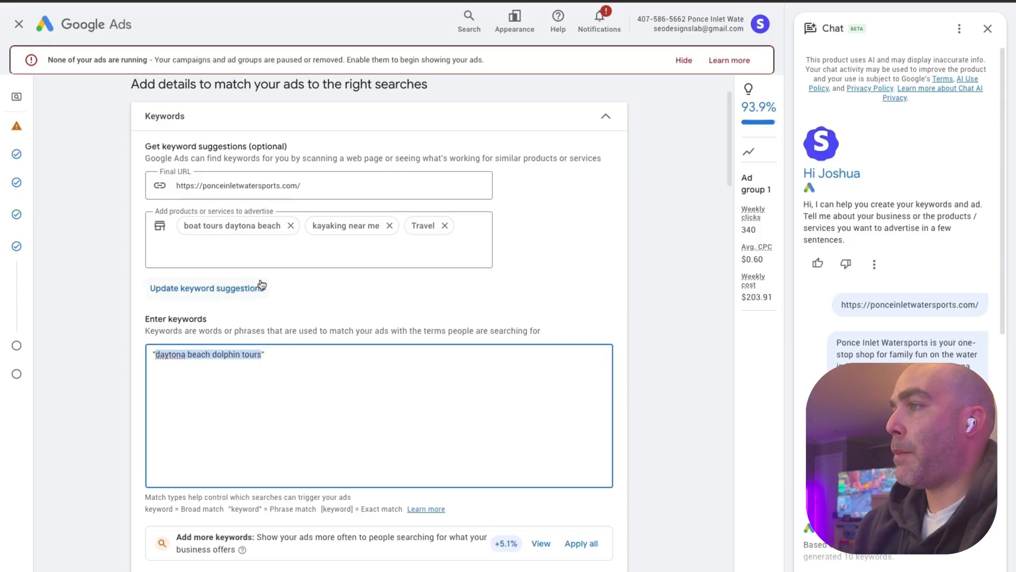
left_click(271, 354)
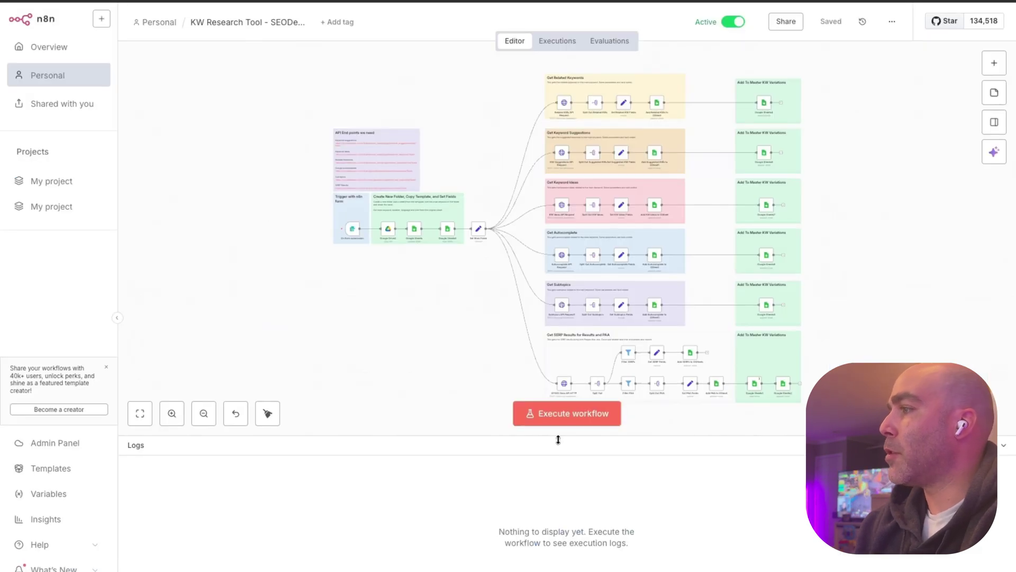
- Execute the n8n KW Research Tool workflow and scroll up through the logs as it runs
left_click(563, 417)
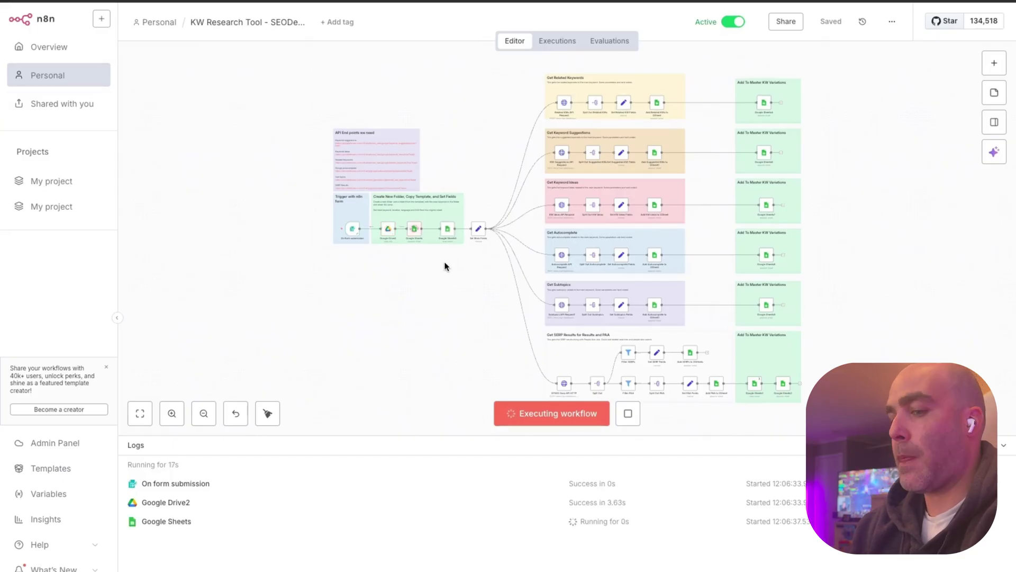
scroll(446, 261, "up", 5)
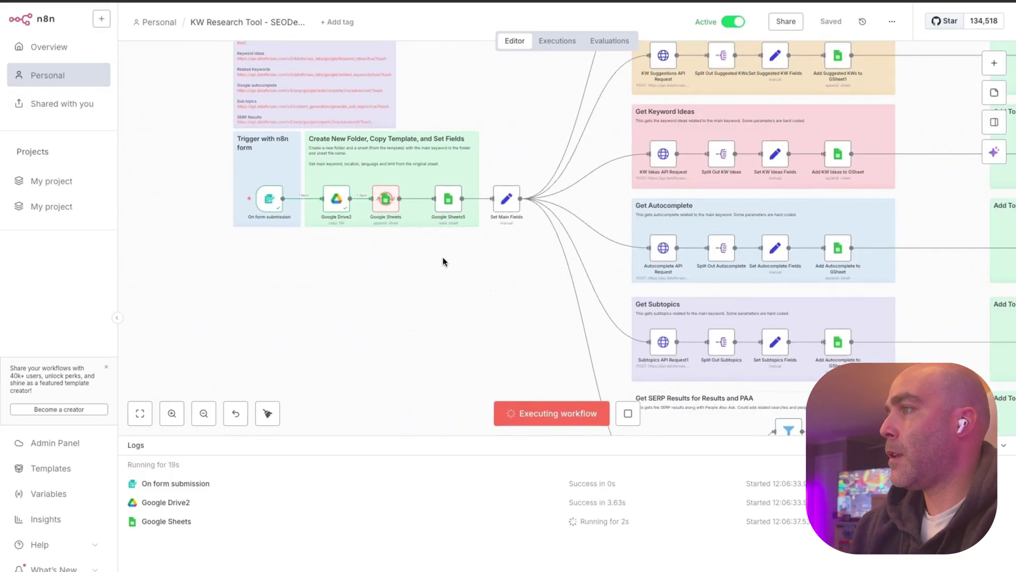
scroll(447, 259, "up", 3)
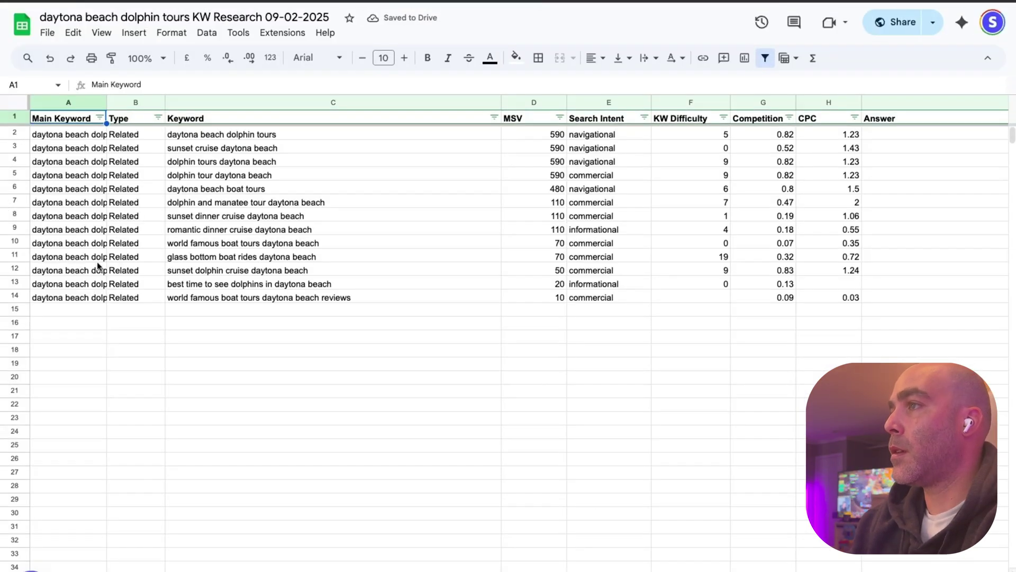
left_click(236, 136)
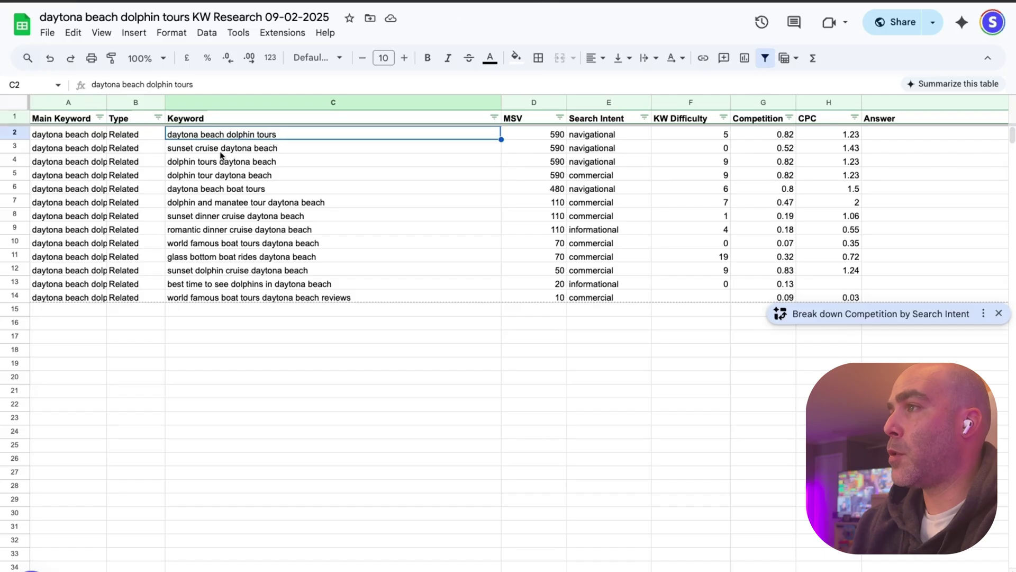
left_click(274, 150)
left_click(237, 165)
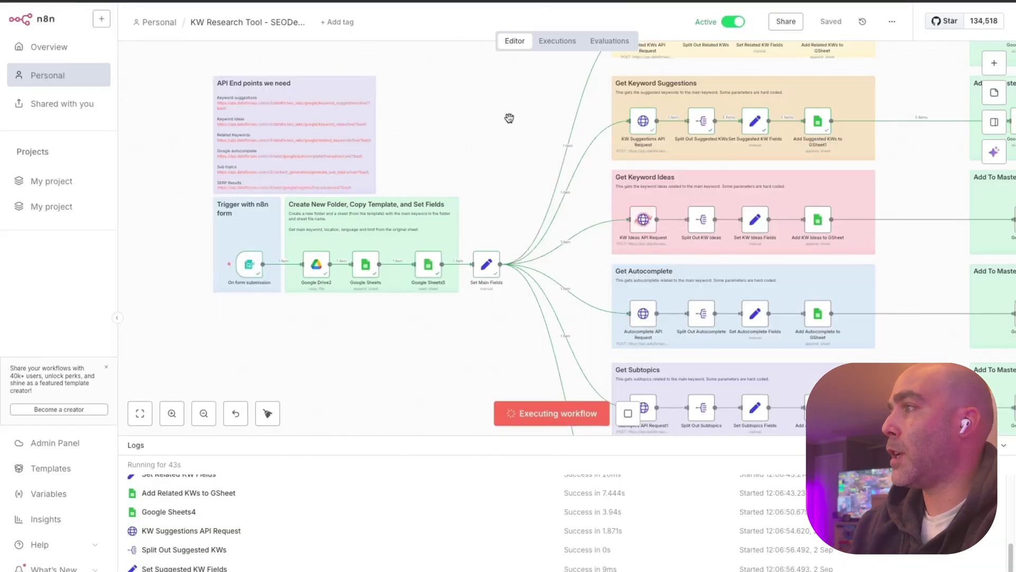
scroll(350, 141, "up", 3)
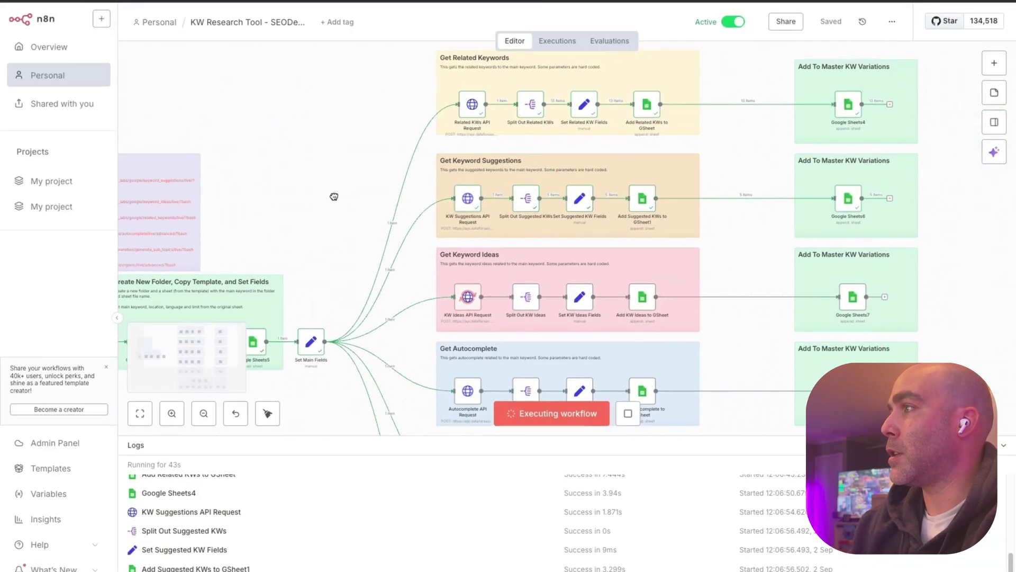
scroll(350, 141, "down", 2)
scroll(349, 141, "down", 2)
scroll(327, 120, "down", 3)
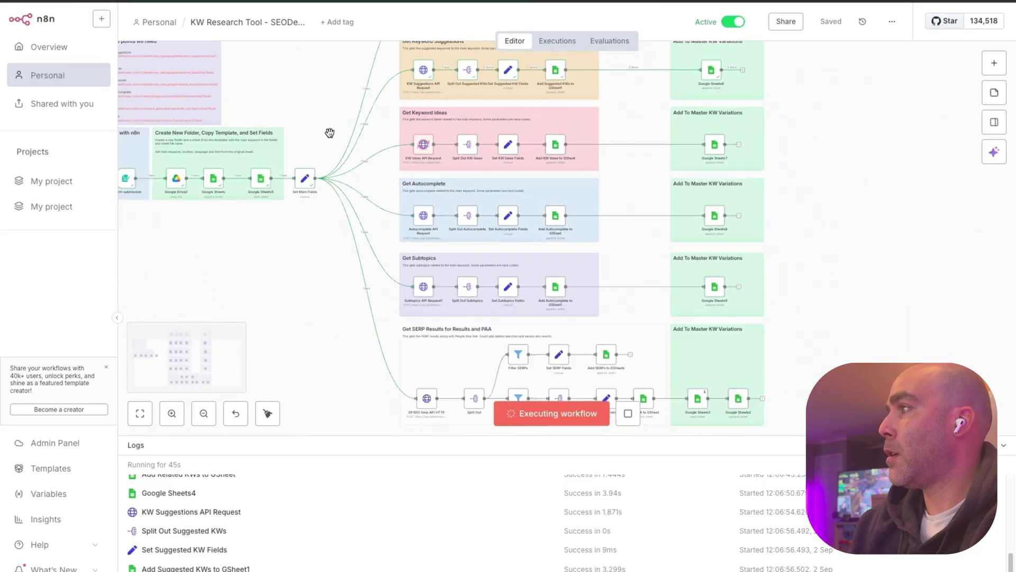
left_click_drag(837, 208, 867, 159)
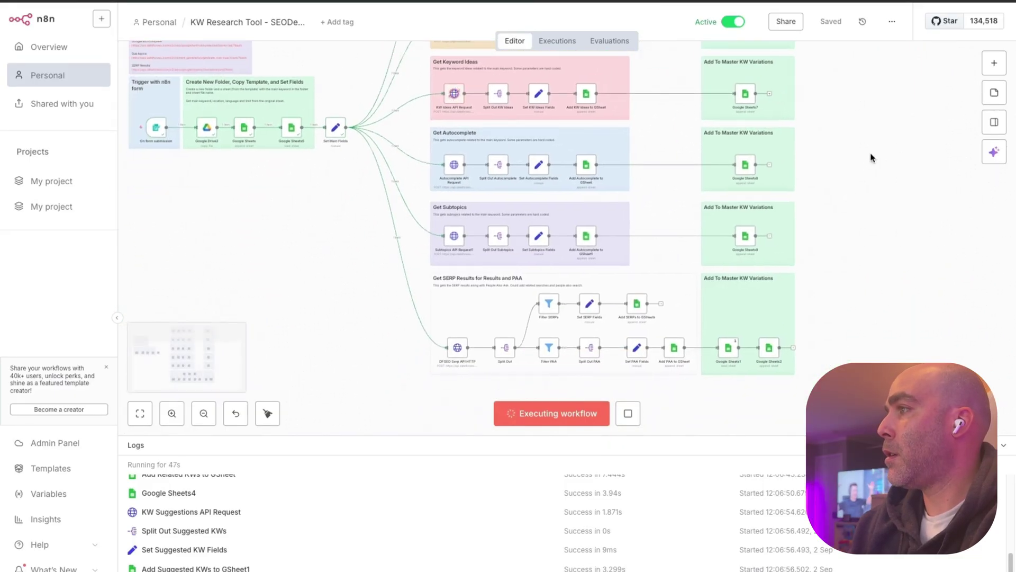
scroll(873, 180, "up", 2)
scroll(473, 104, "up", 2)
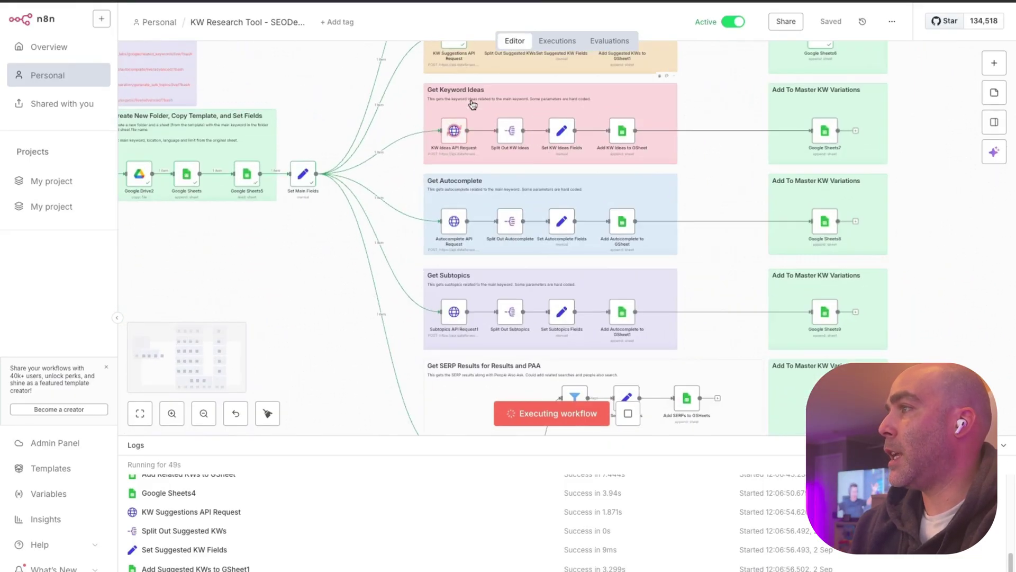
scroll(473, 105, "up", 1)
scroll(473, 104, "up", 3)
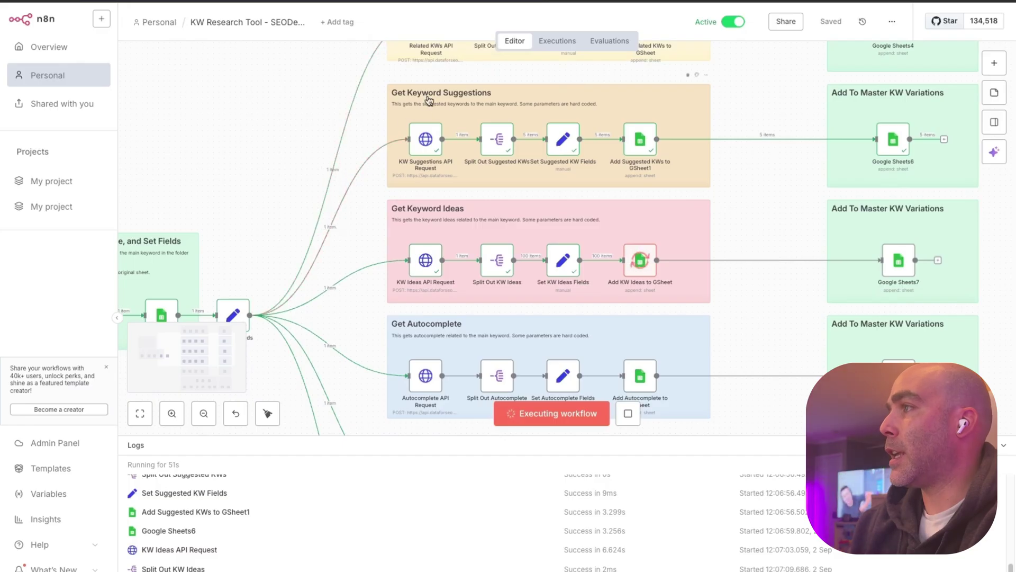
scroll(429, 101, "up", 5)
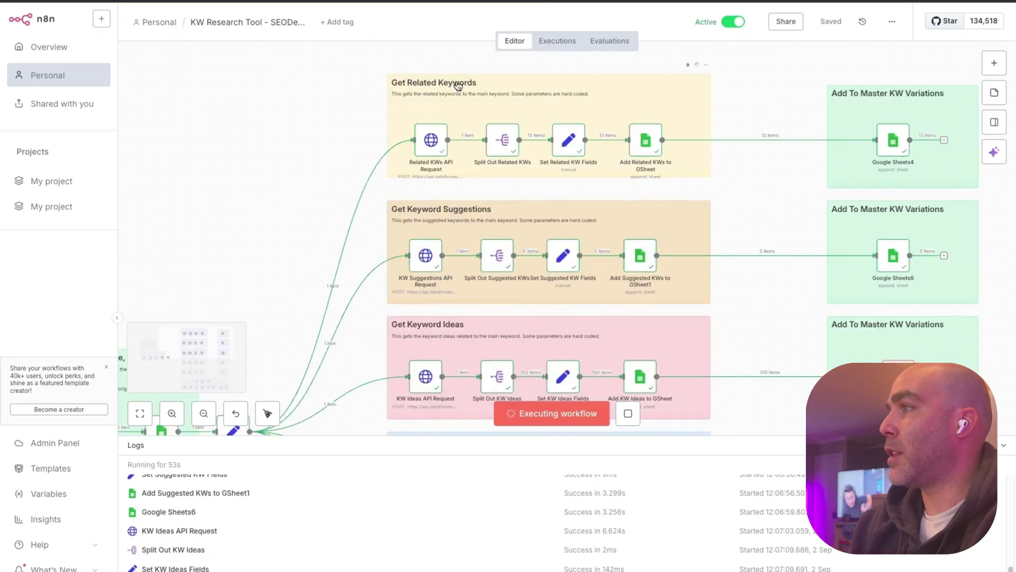
scroll(458, 85, "down", 5)
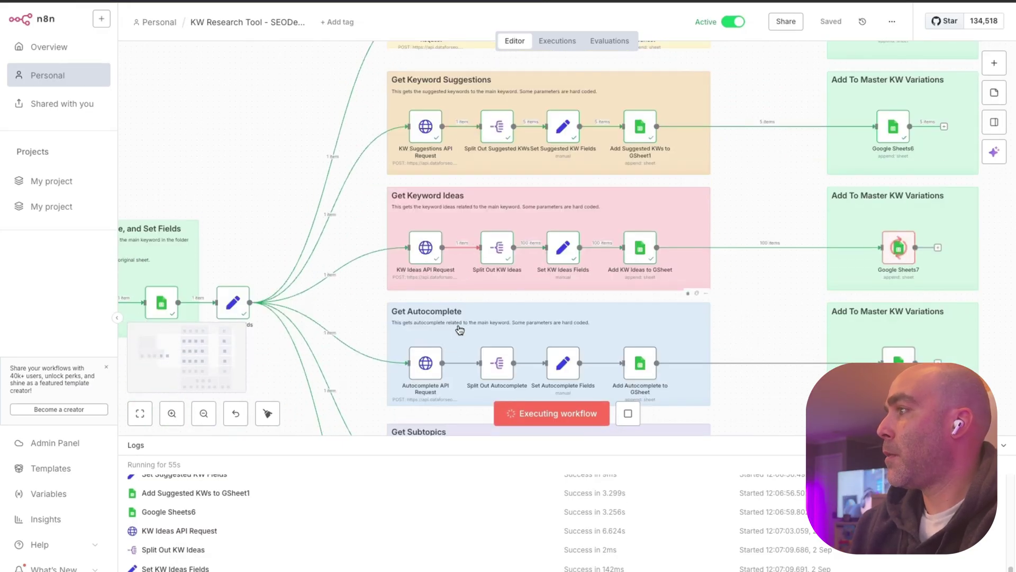
scroll(771, 285, "down", 4)
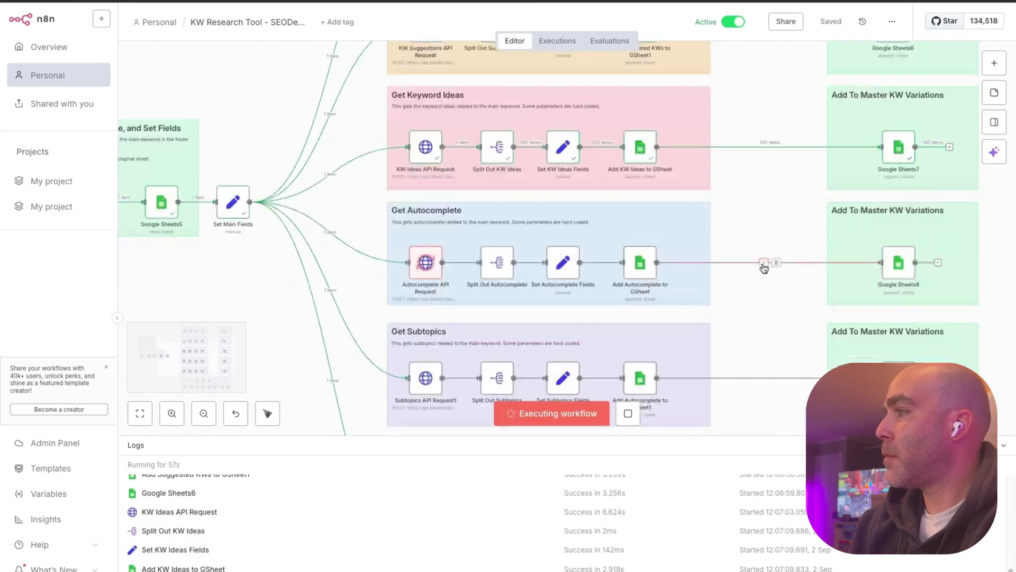
scroll(428, 212, "down", 2)
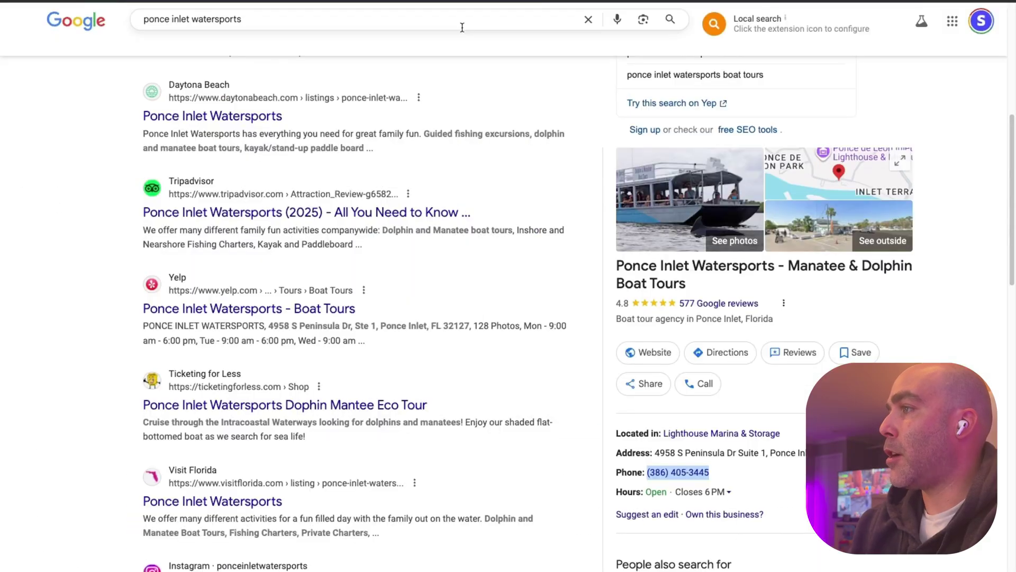
scroll(161, 266, "down", 10)
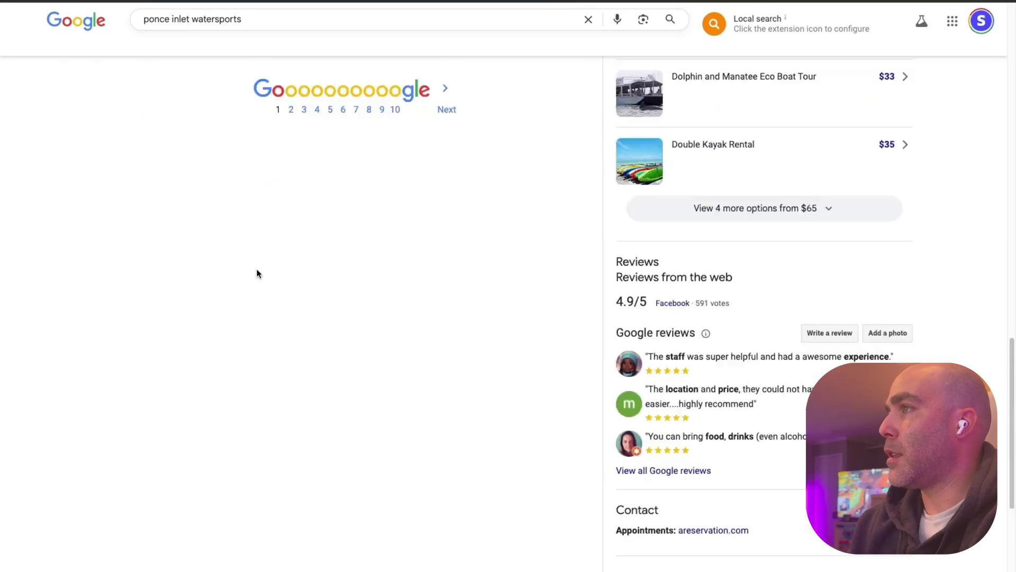
- Search Google for "daytona beach dolphin tours" from the address bar
scroll(256, 272, "up", 8)
left_click(262, 23)
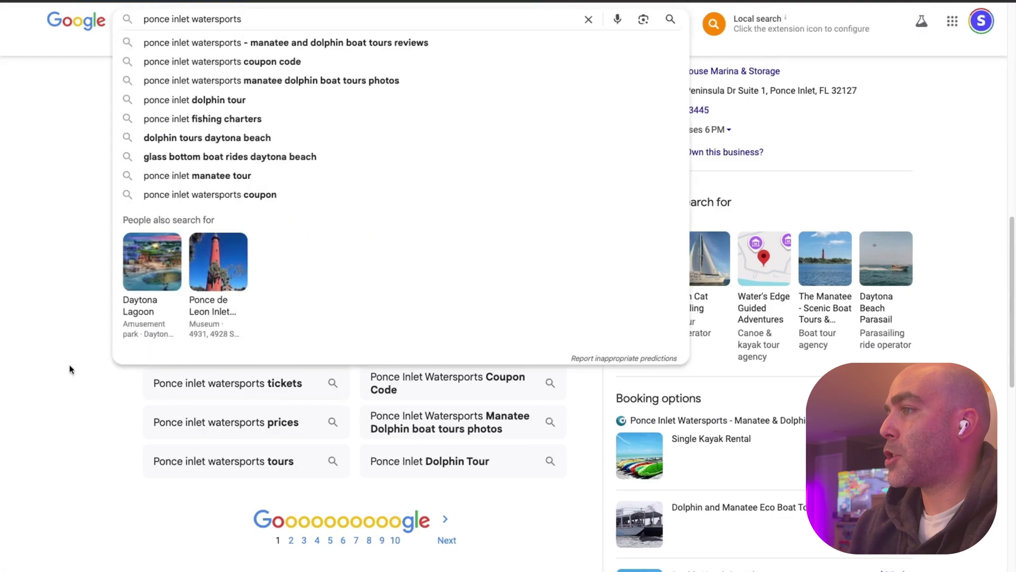
left_click(68, 385)
scroll(189, 334, "up", 15)
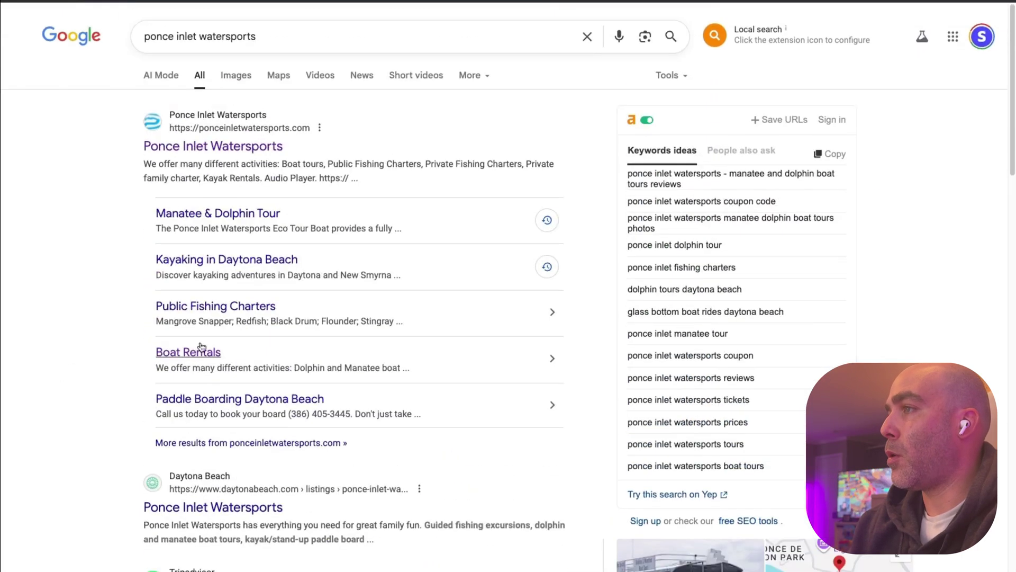
key("super+l")
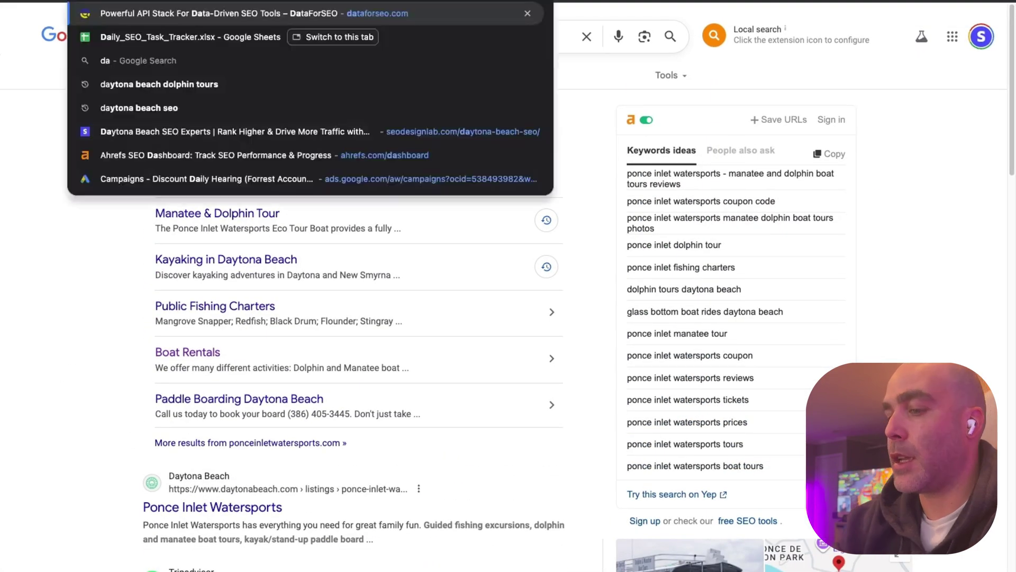
type("dahyt")
key("BackSpace")
key("BackSpace")
key("BackSpace")
type("ytona beach")
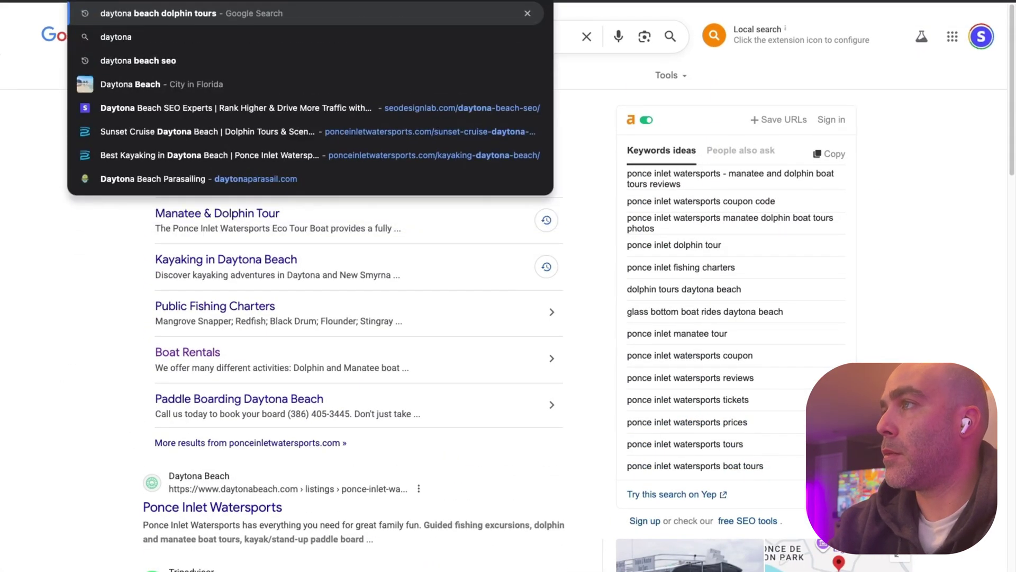
key("Return")
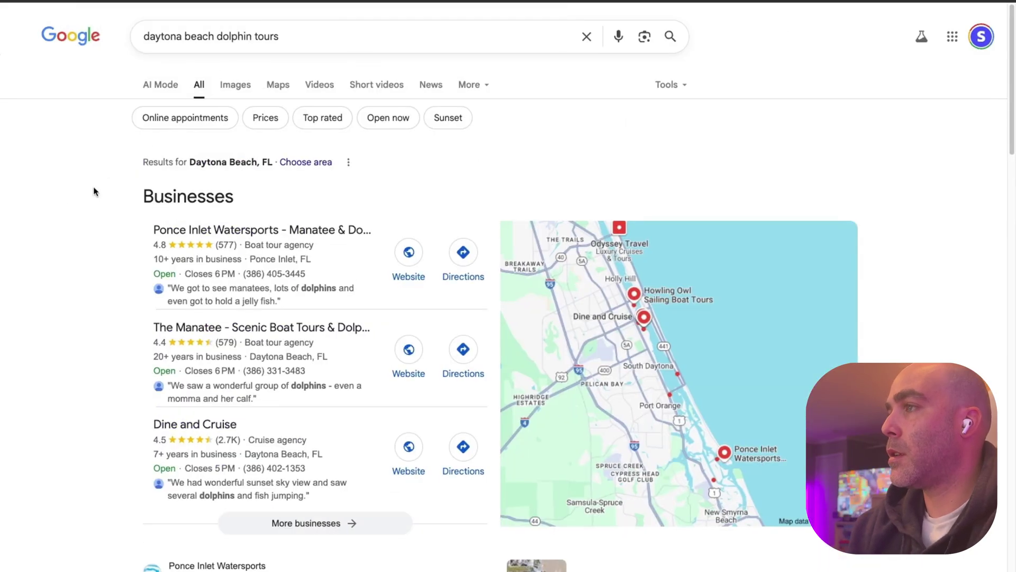
- Scroll the ranking results and highlight the related products and services heading
scroll(140, 252, "down", 7)
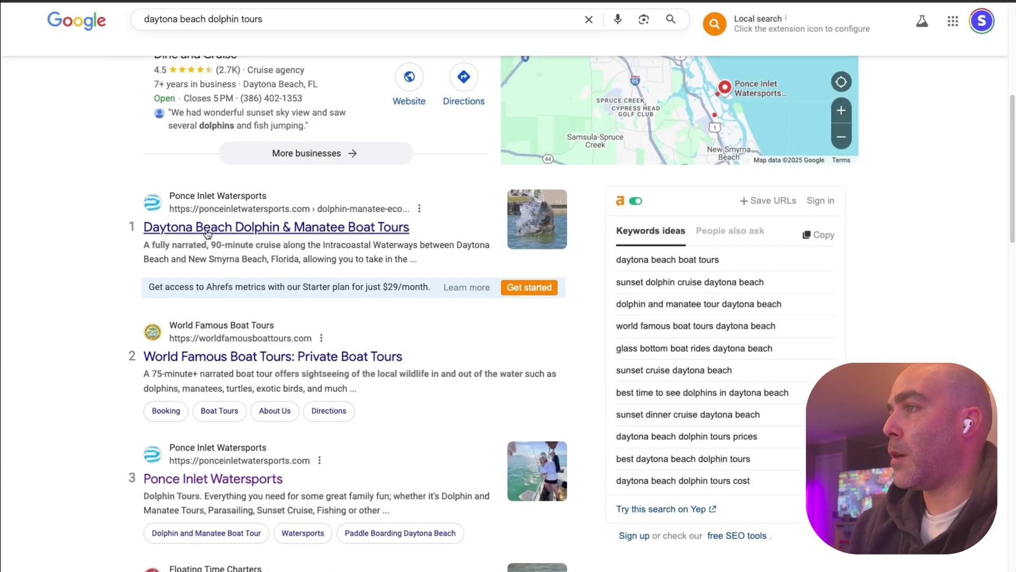
scroll(97, 230, "down", 7)
scroll(93, 226, "down", 8)
scroll(94, 227, "up", 8)
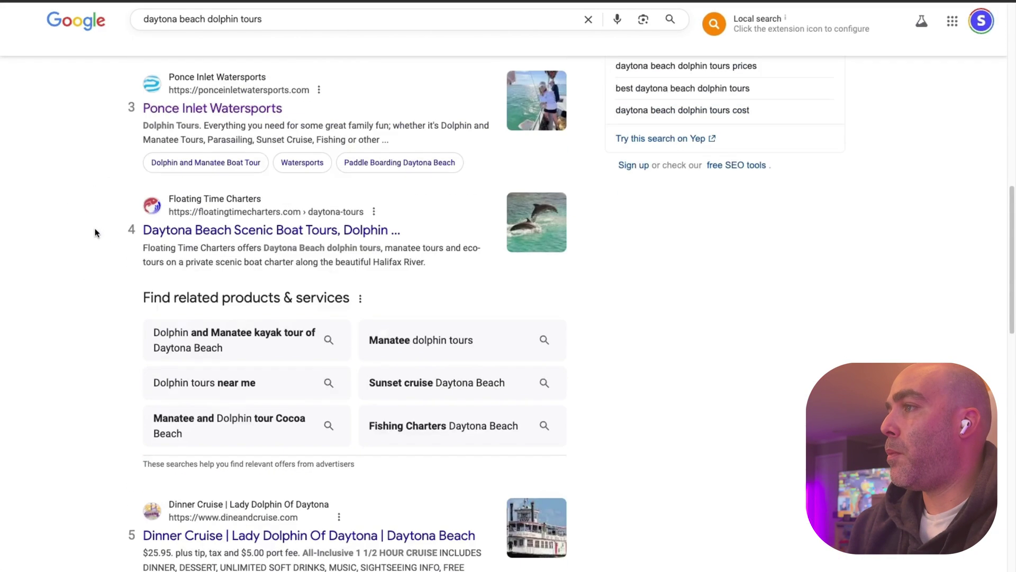
left_click_drag(144, 304, 269, 304)
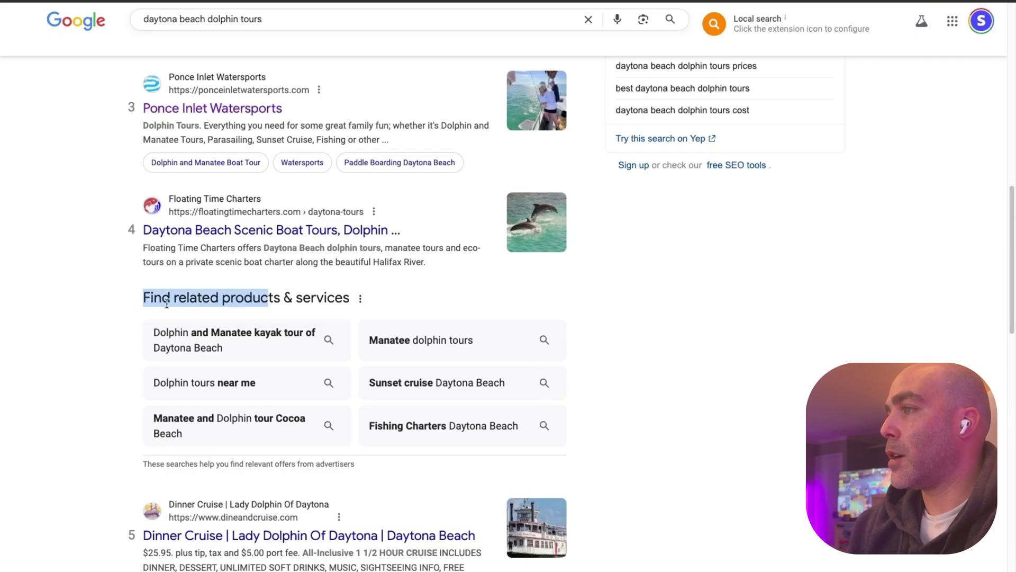
scroll(128, 304, "down", 15)
scroll(141, 270, "up", 4)
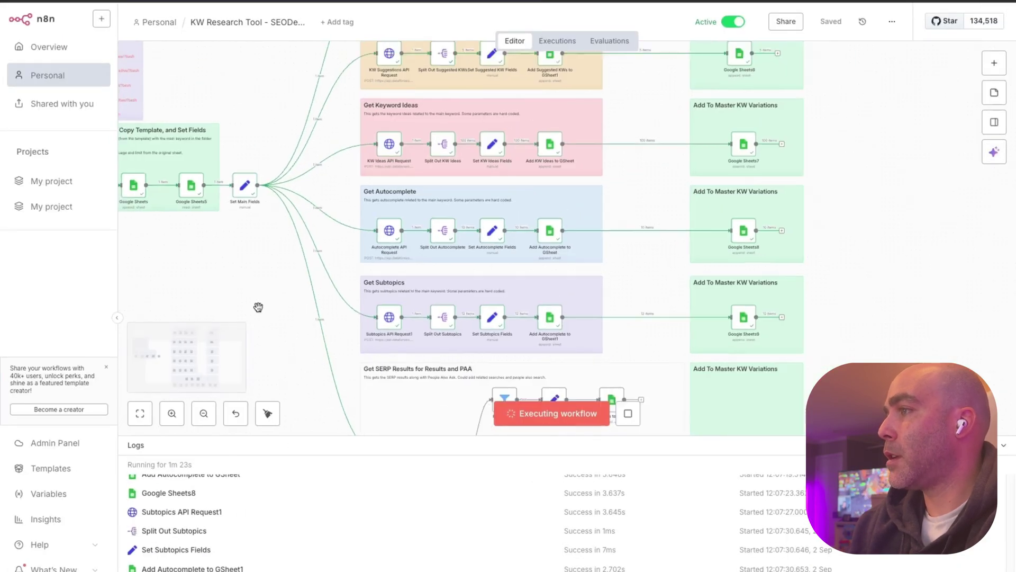
left_click_drag(257, 305, 211, 114)
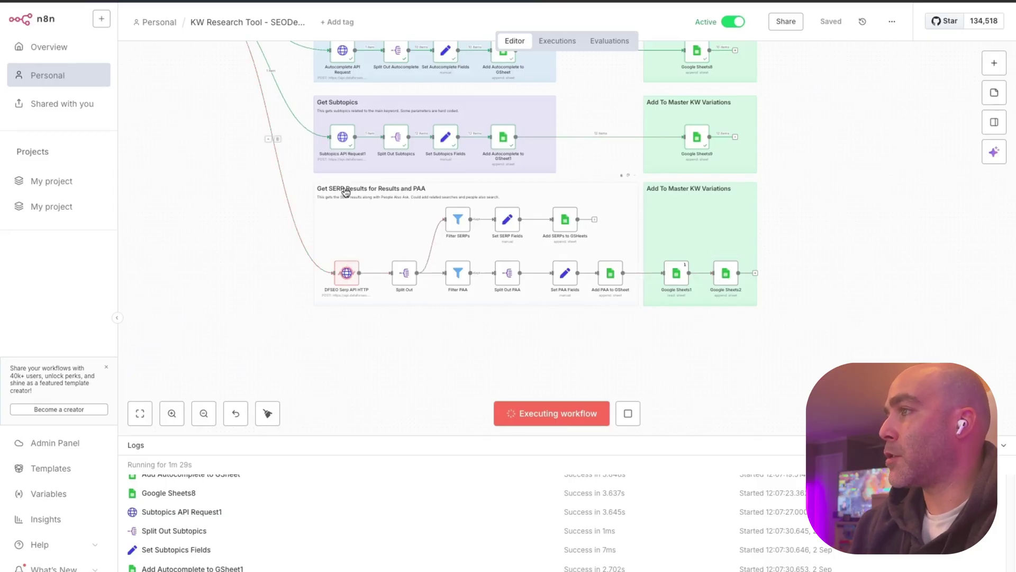
- Look over the SERP results sheet, then go back to the keyword input sheet
key("ctrl+Tab")
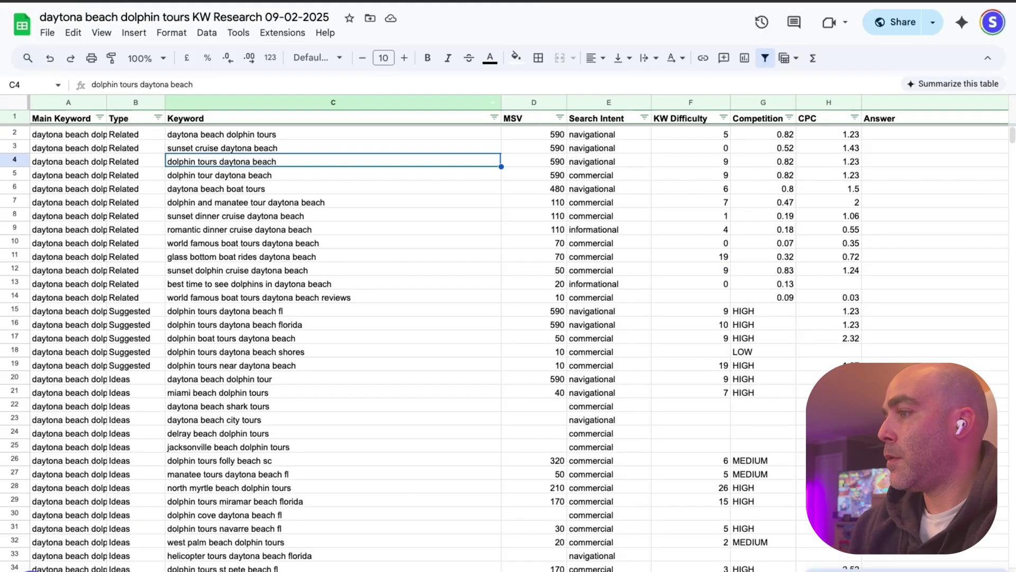
key("ctrl+Tab")
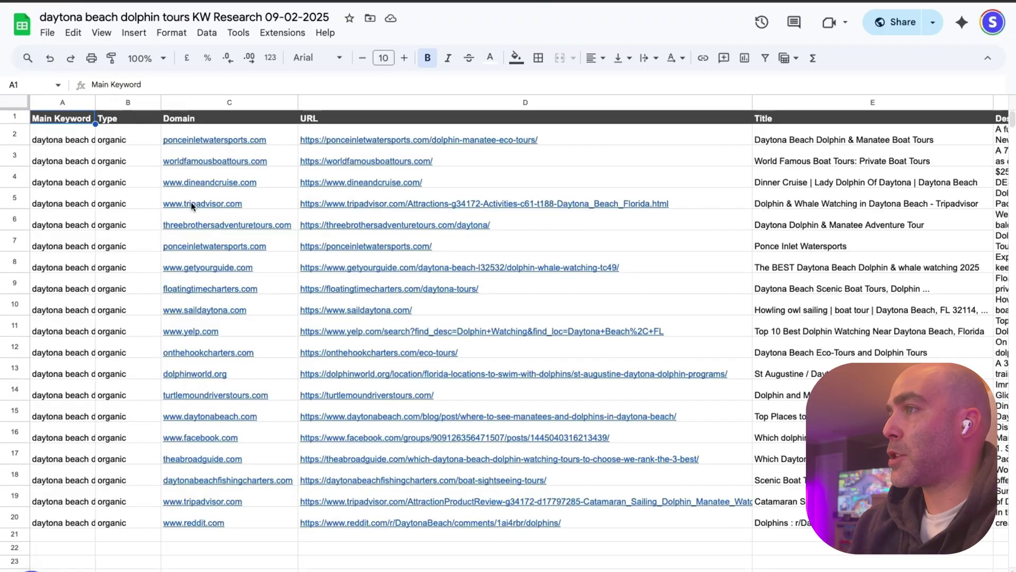
mouse_move(261, 180)
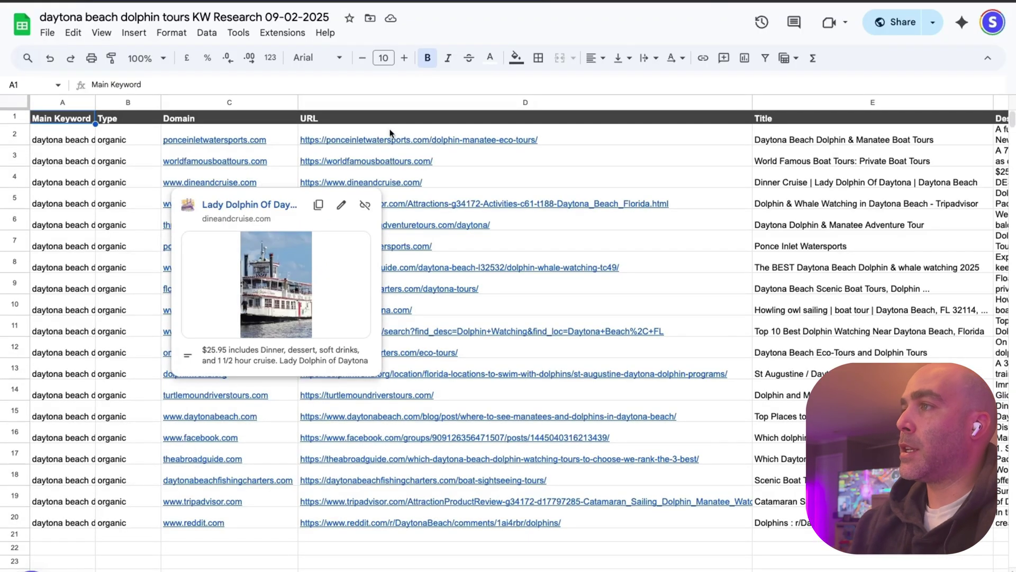
left_click(122, 560)
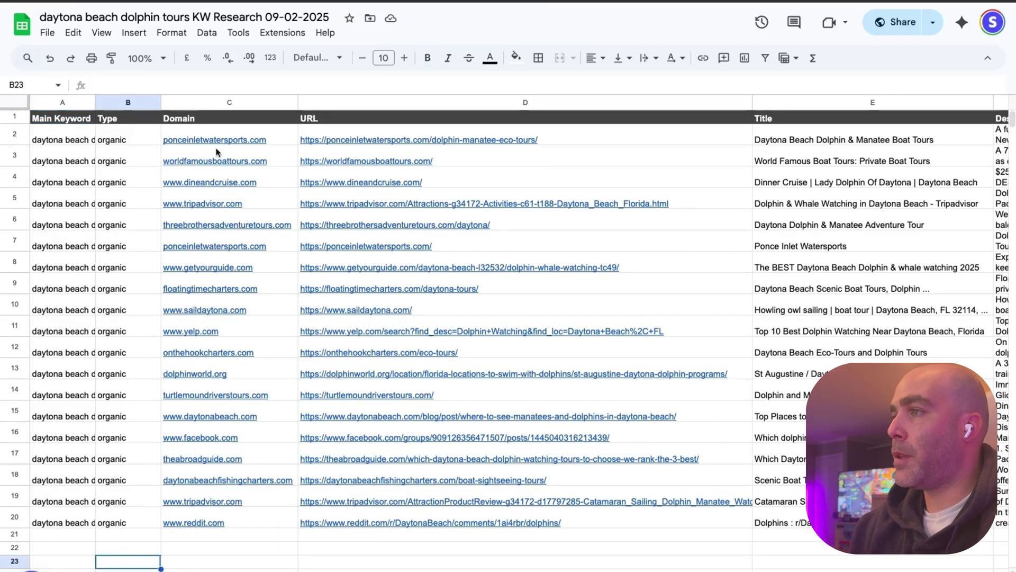
key("ctrl+shift+Tab")
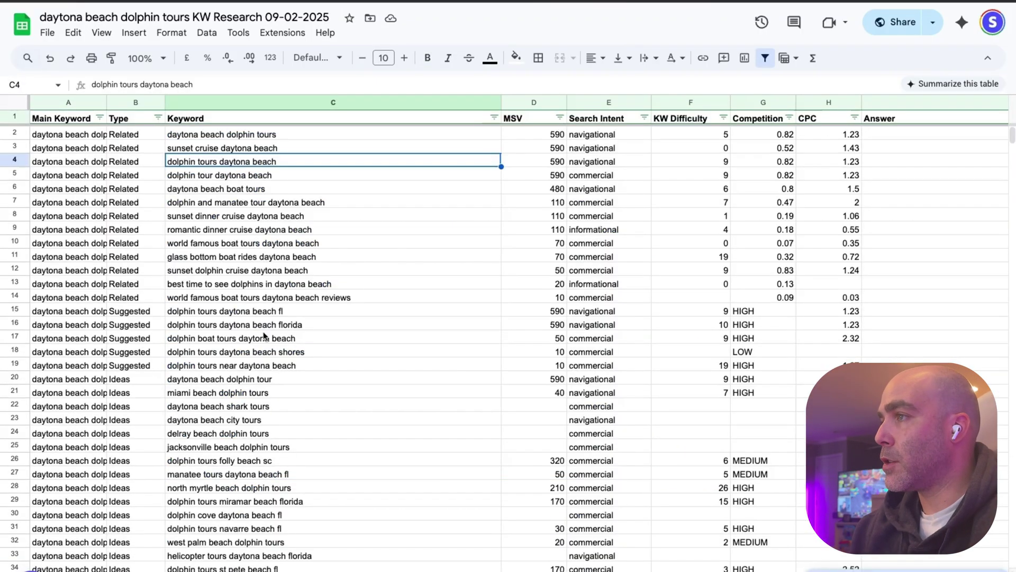
scroll(253, 316, "down", 2)
key("ctrl+shift+Tab")
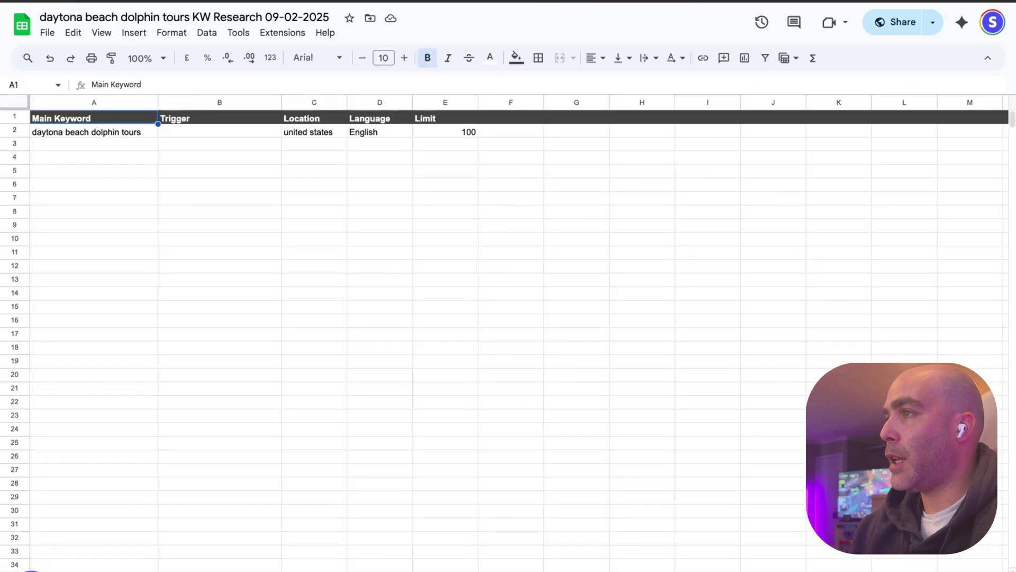
- Review the Related keywords through row 14 and the Suggested keywords in column G
key("ctrl+Tab")
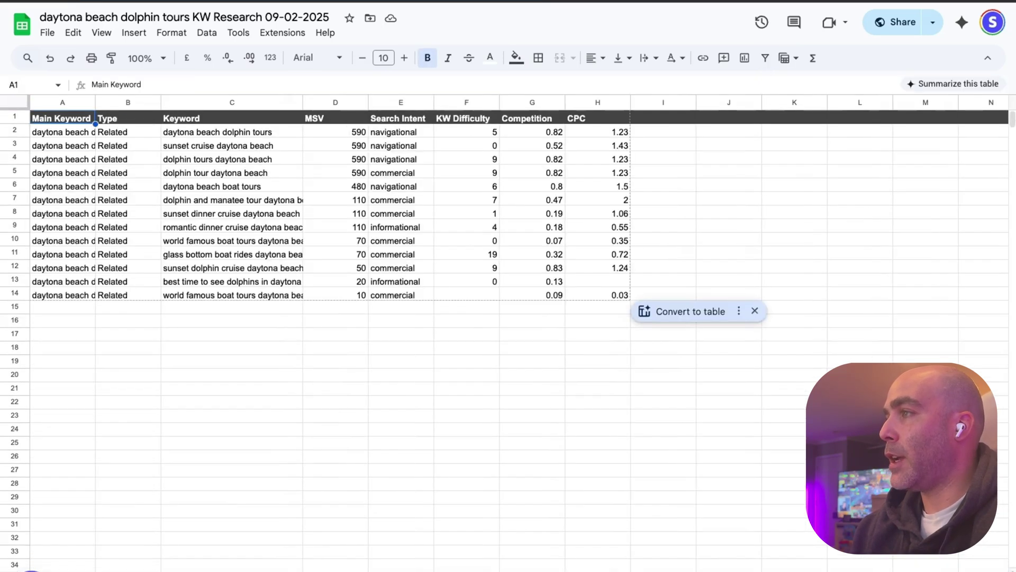
left_click(237, 133)
left_click(233, 295)
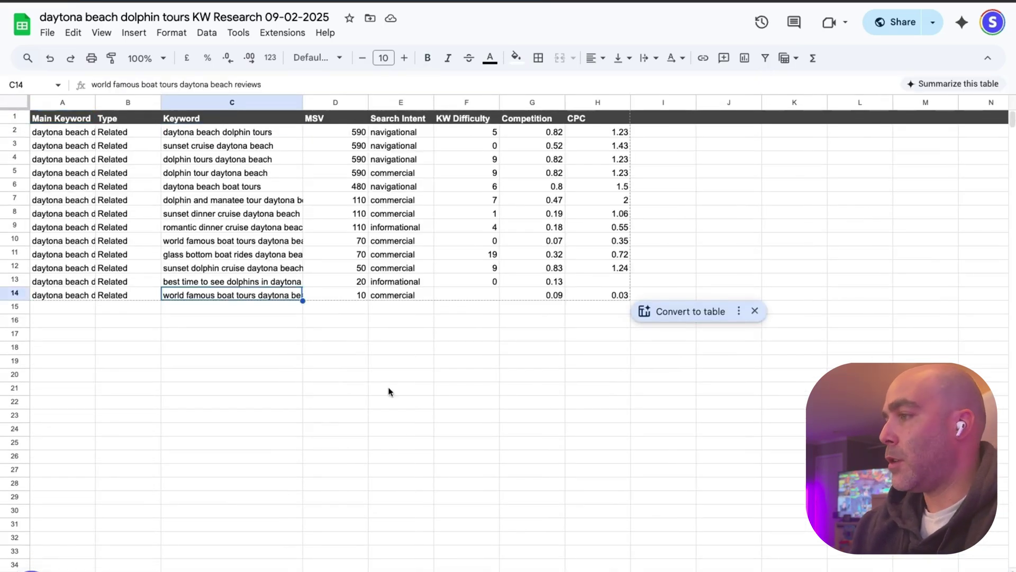
key("ctrl+Tab")
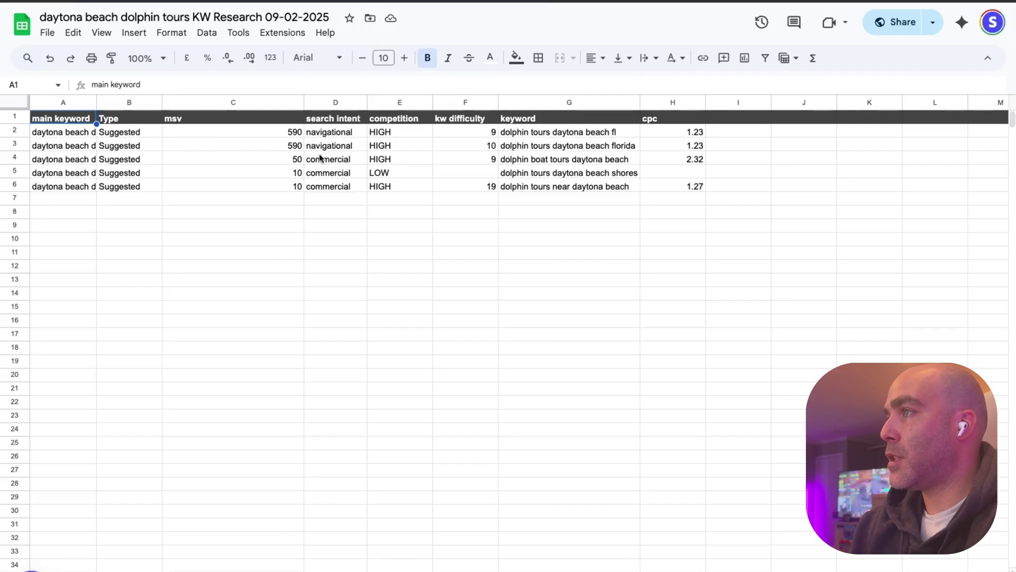
left_click(550, 137)
left_click(563, 188, "shift")
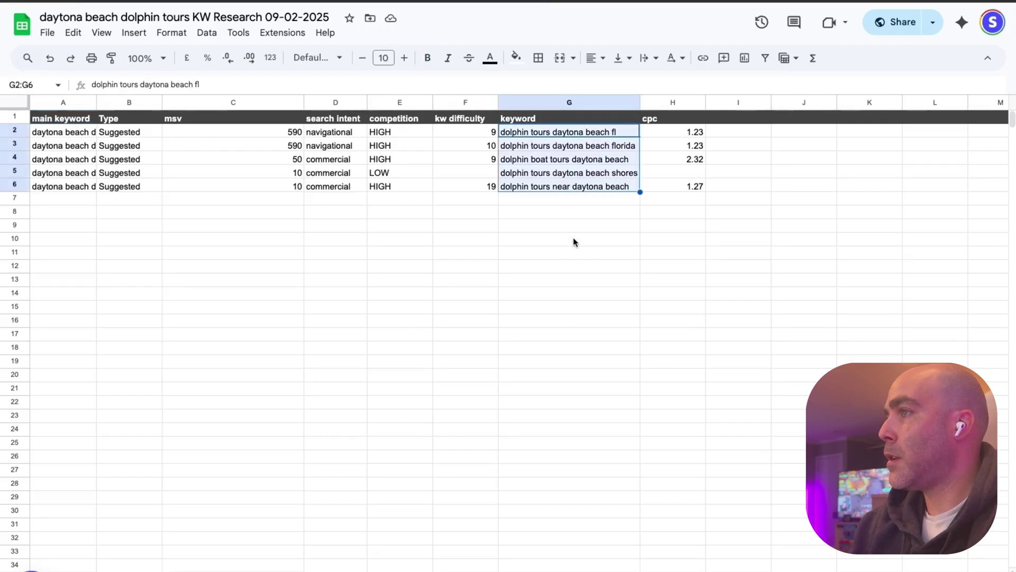
- Select the Ideas keywords in column C down to row 54, then return to the combined sheet
key("ctrl+Tab")
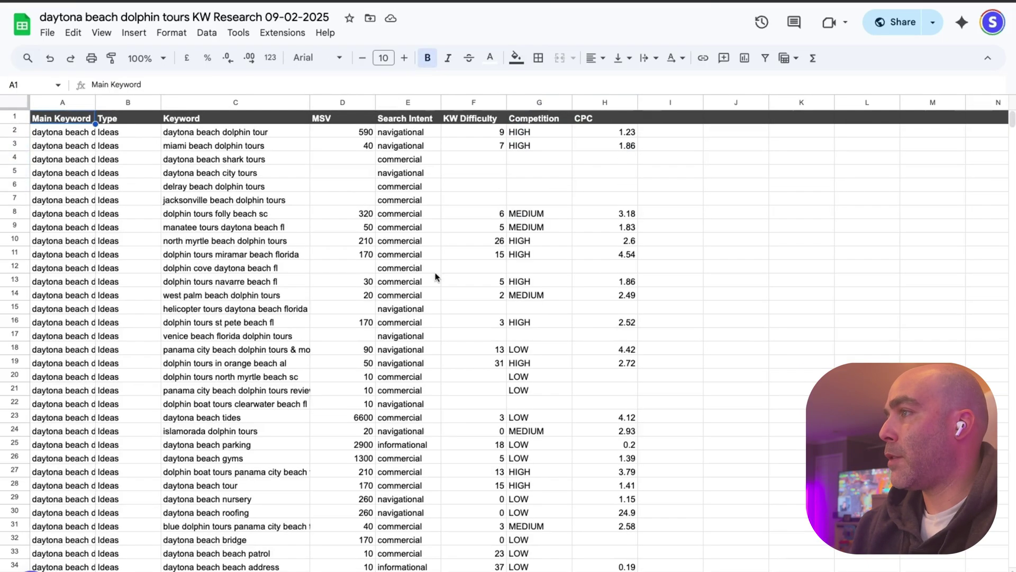
left_click(205, 134)
scroll(235, 429, "down", 9)
left_click(229, 465, "shift")
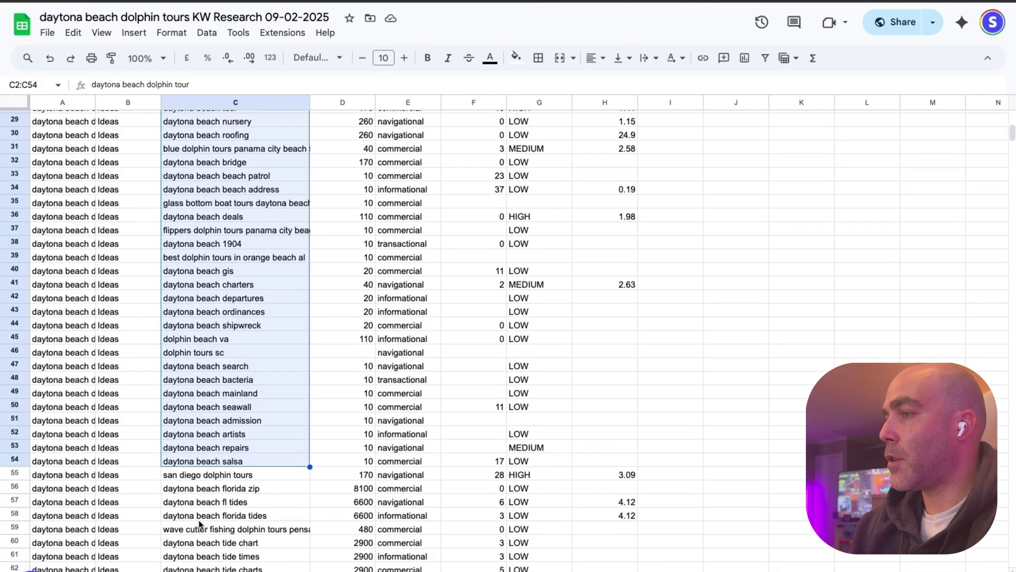
key("ctrl+shift+Tab")
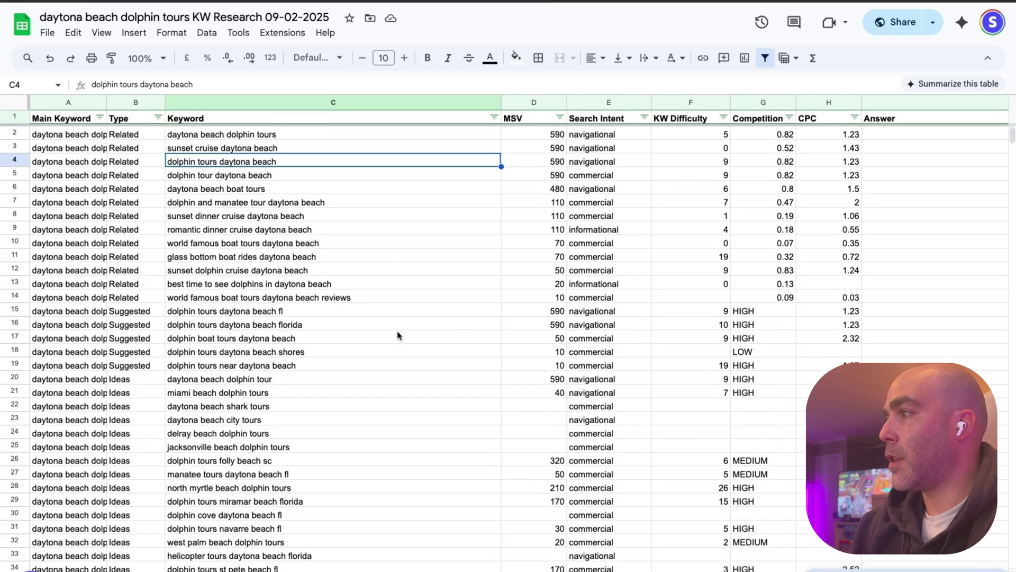
- Compare the MSV values in rows 2–7, noting 590 in row 5 and 110 in row 7
left_click(539, 144)
left_click(539, 136)
left_click(539, 148)
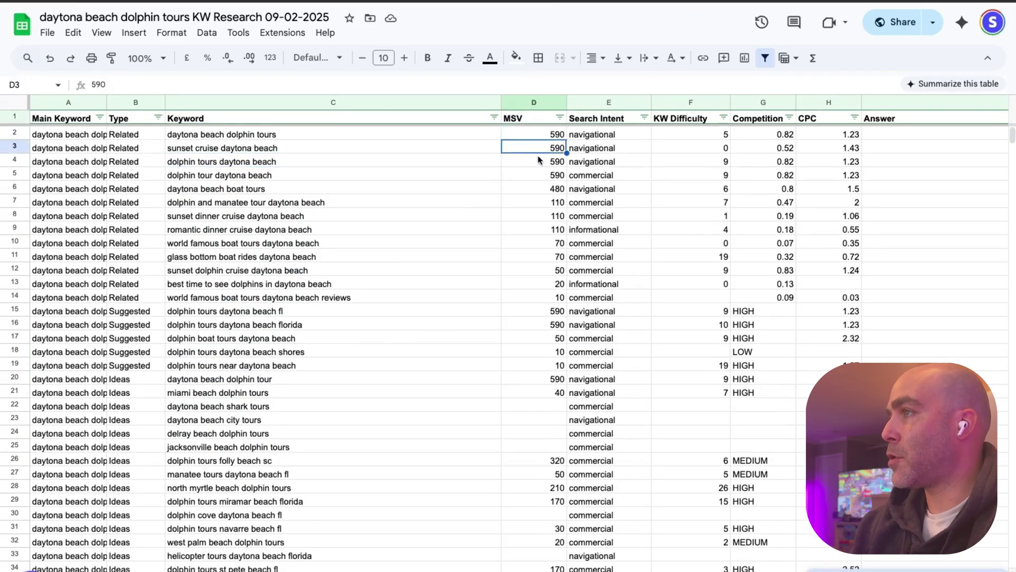
left_click(539, 163)
left_click(539, 175)
left_click(539, 188)
left_click(538, 201)
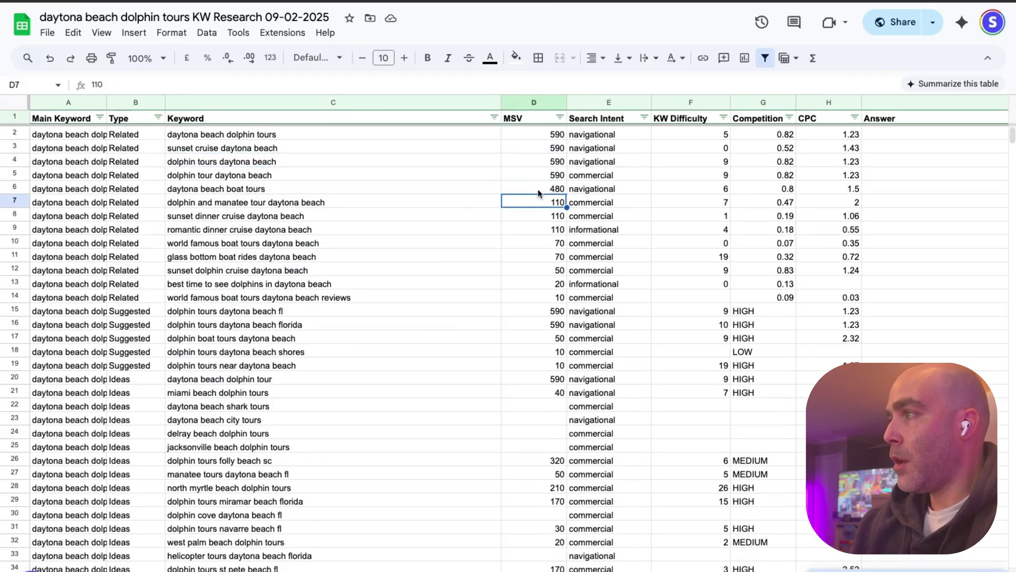
left_click(538, 189)
left_click(538, 174)
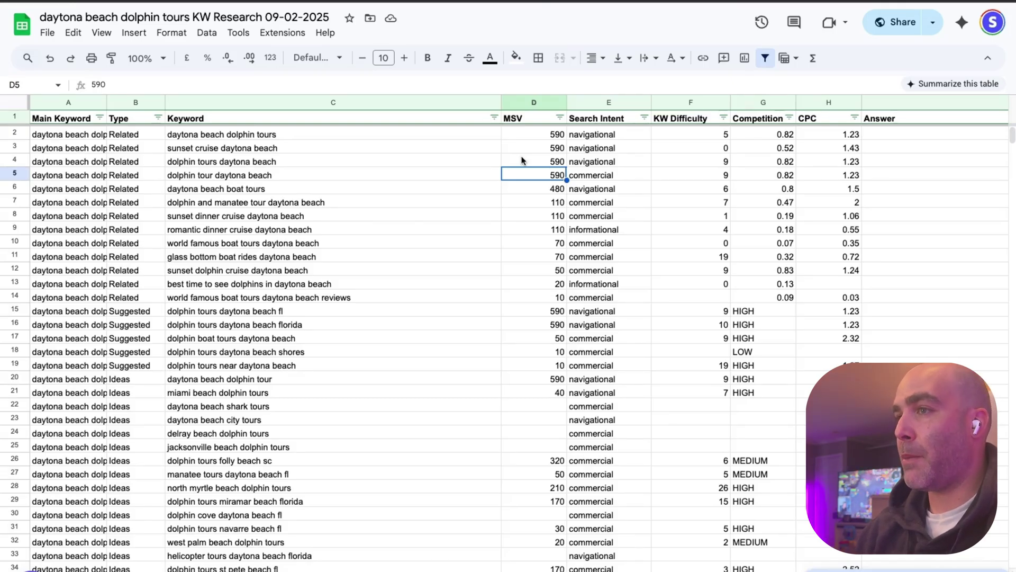
- Check 'dolphin tour daytona beach' at 110, then copy 'sunset cruise daytona beach' from C3
left_click(471, 180)
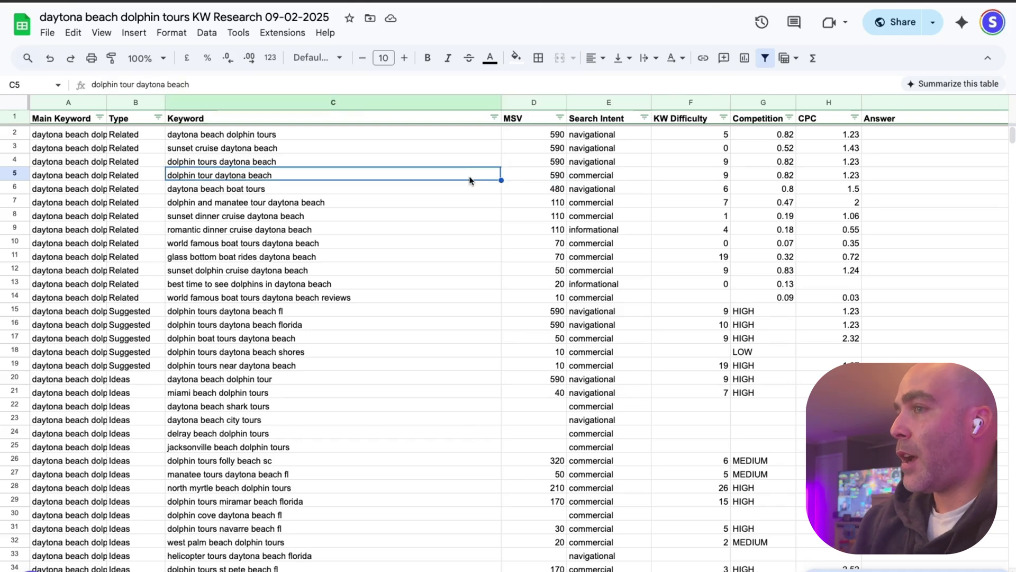
left_click(539, 199)
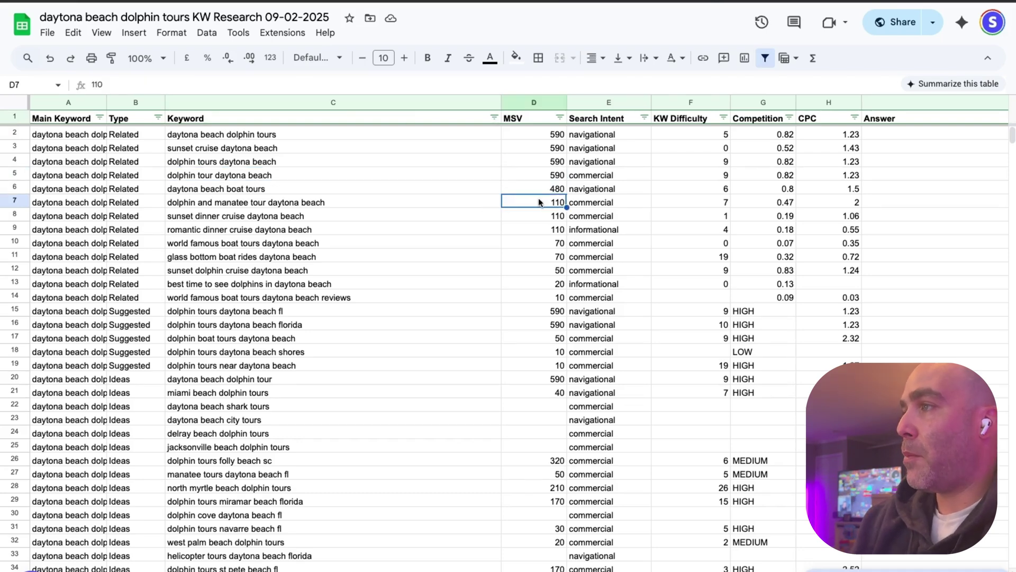
scroll(457, 203, "down", 3)
scroll(438, 201, "up", 3)
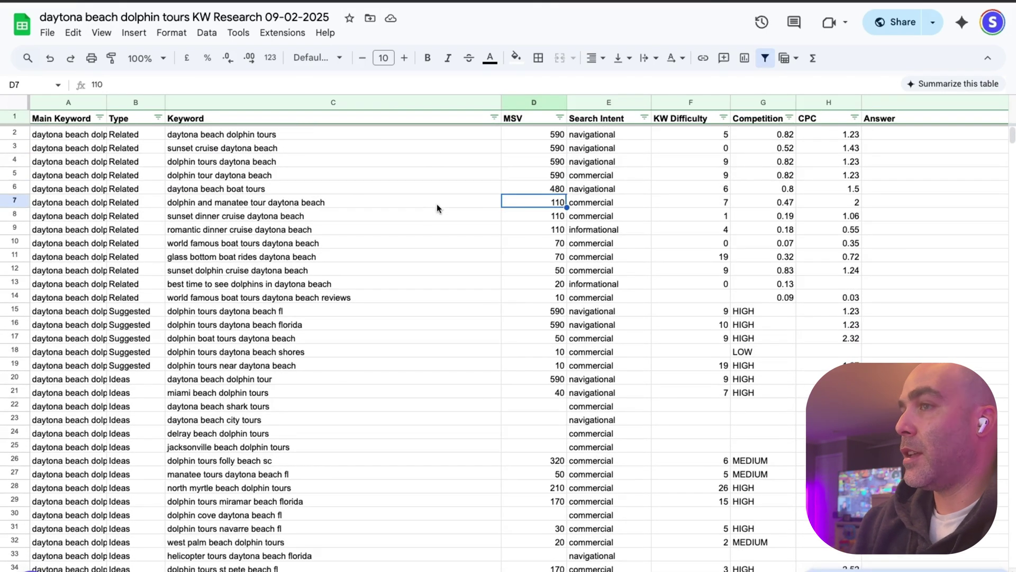
left_click(266, 149)
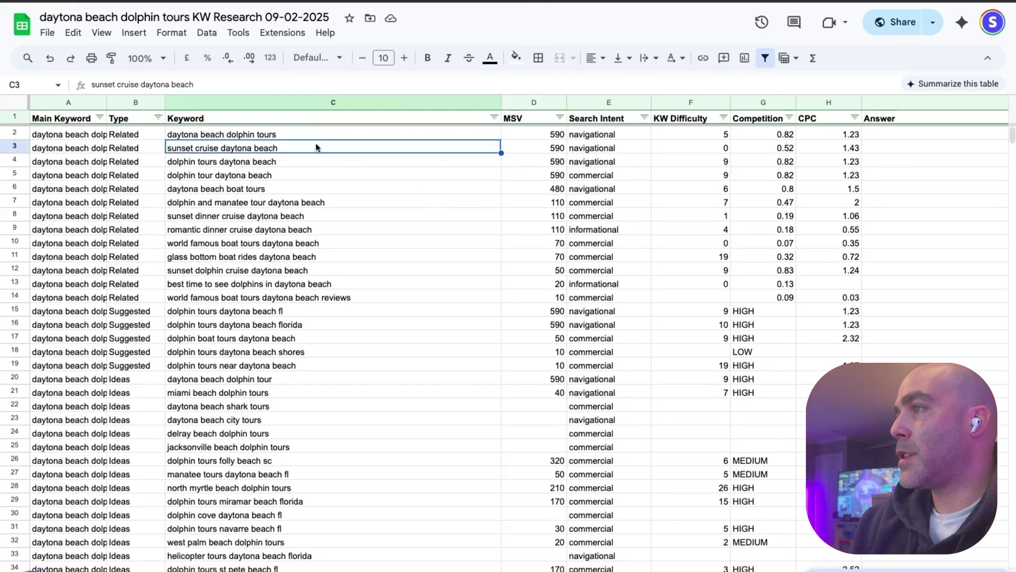
key("ctrl+Tab")
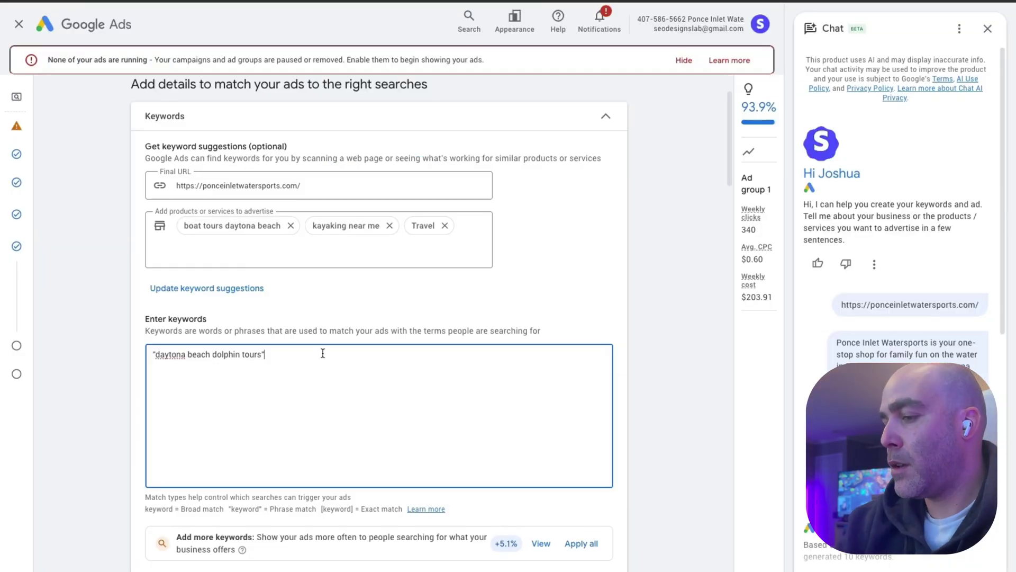
- Paste "sunset cruise daytona beach" as a second phrase-match keyword, leaving the Final URL unchanged
type("sunset cruise daytona beach")
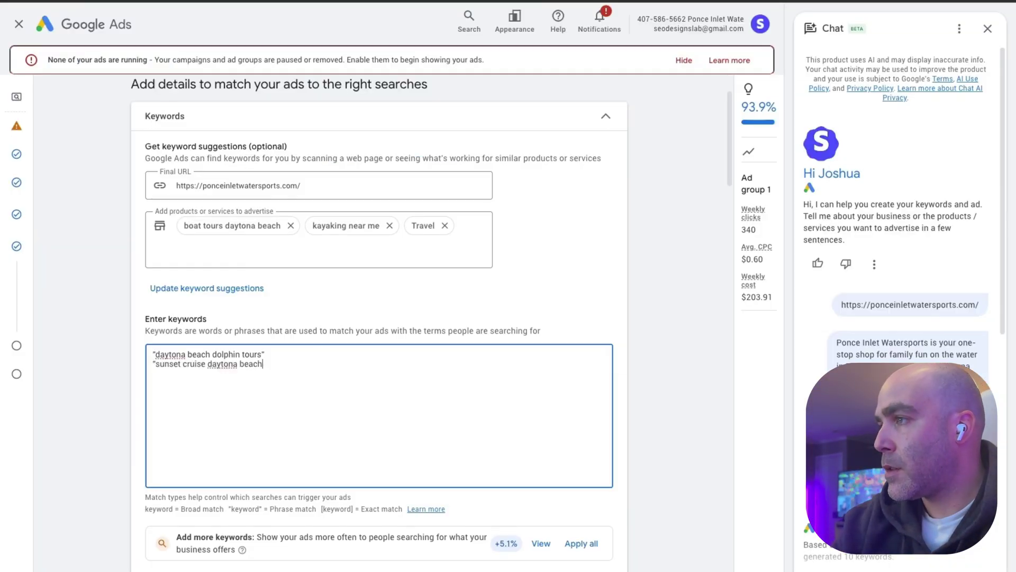
left_click(95, 371)
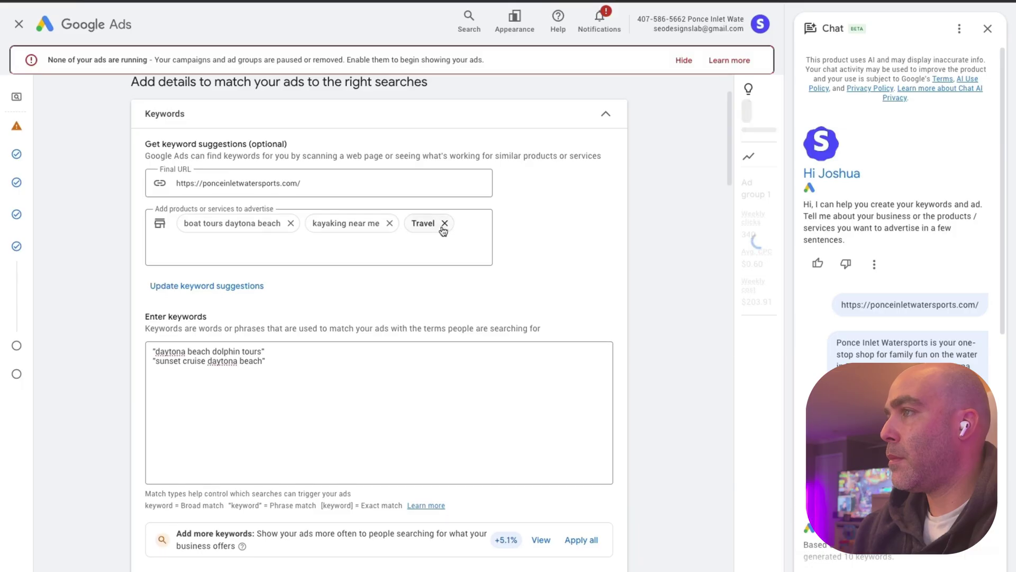
left_click(312, 226)
left_click(84, 236)
scroll(85, 238, "down", 4)
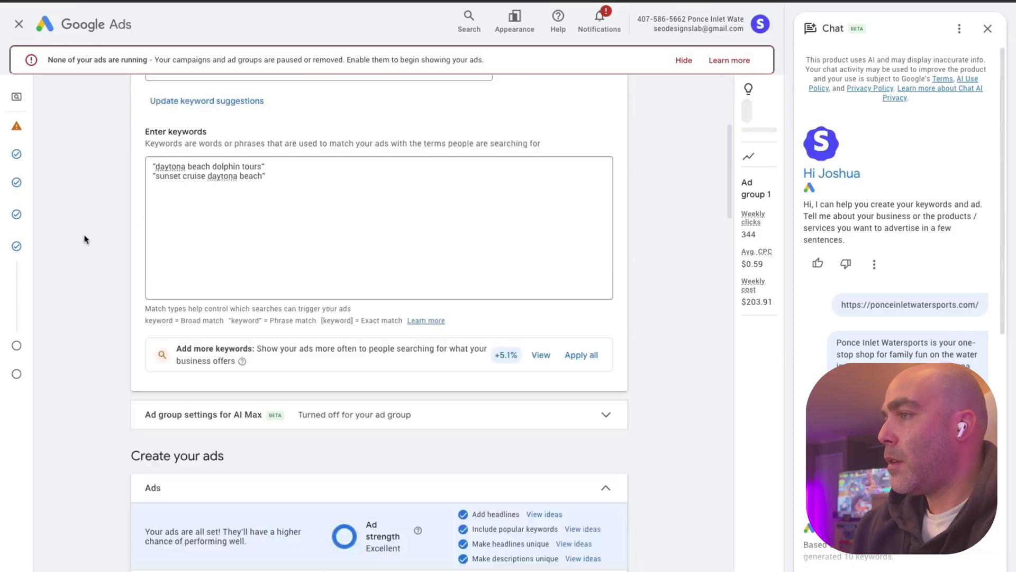
scroll(87, 242, "down", 4)
- Check the end of the Final URL without changing it
scroll(89, 244, "down", 4)
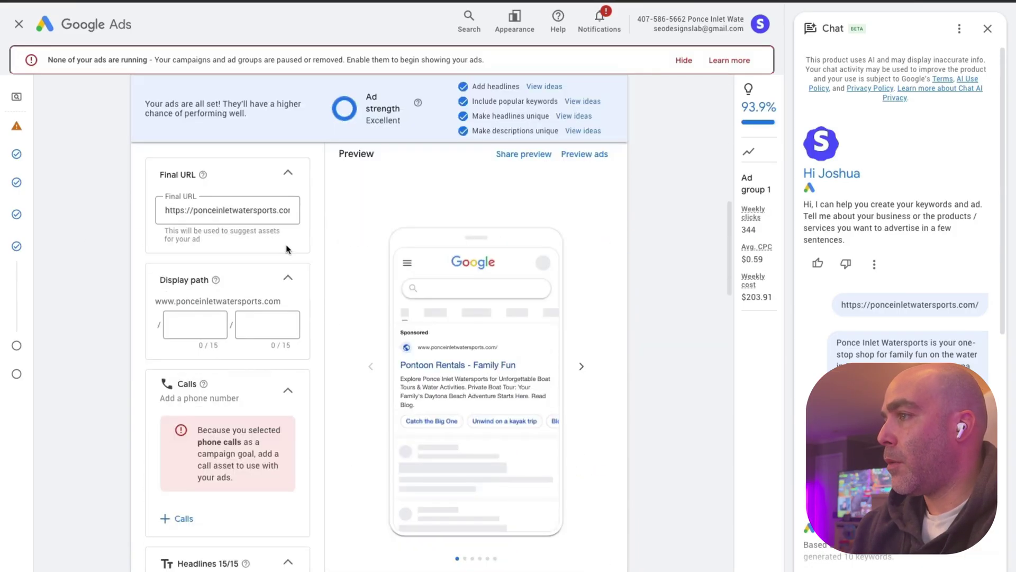
left_click(238, 211)
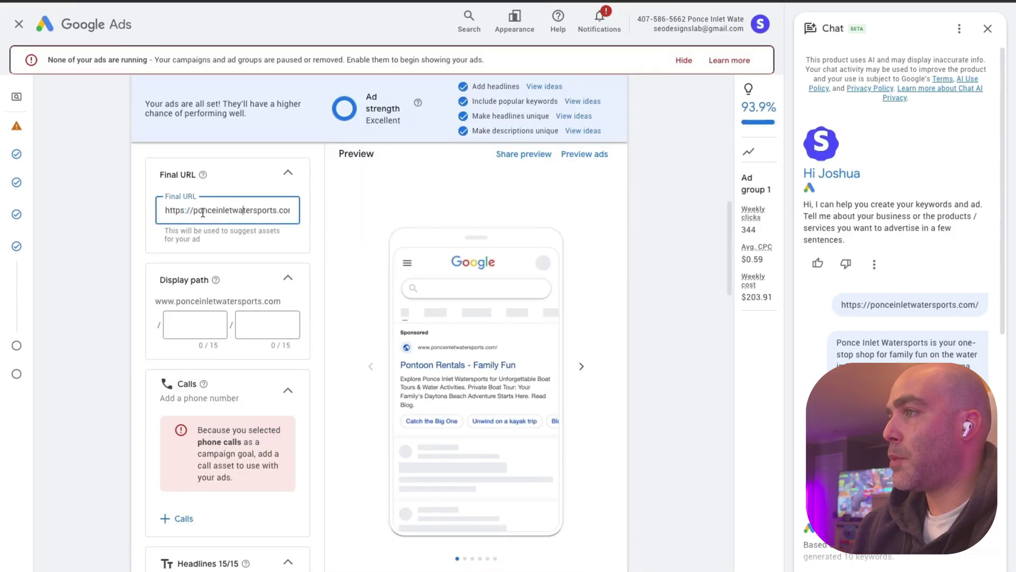
left_click_drag(203, 210, 312, 213)
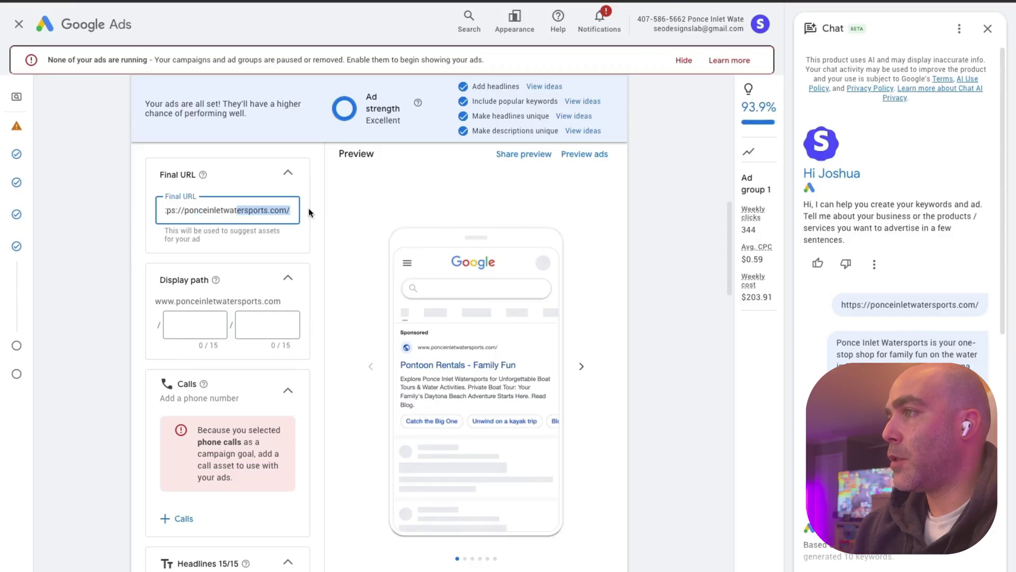
left_click(273, 212)
scroll(96, 246, "down", 2)
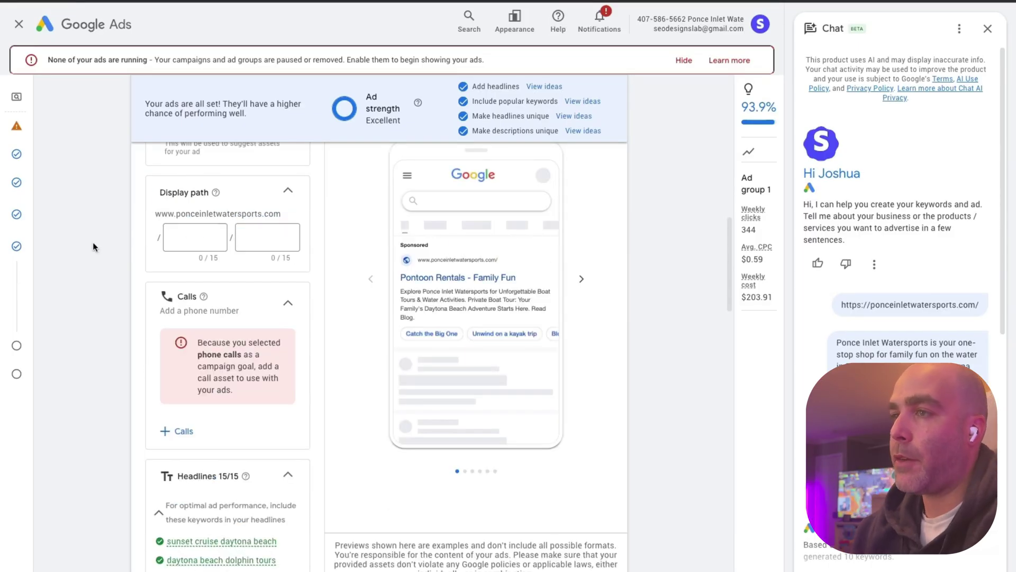
- Set the display path to daytona-beach / dolphin-tours
left_click(198, 239)
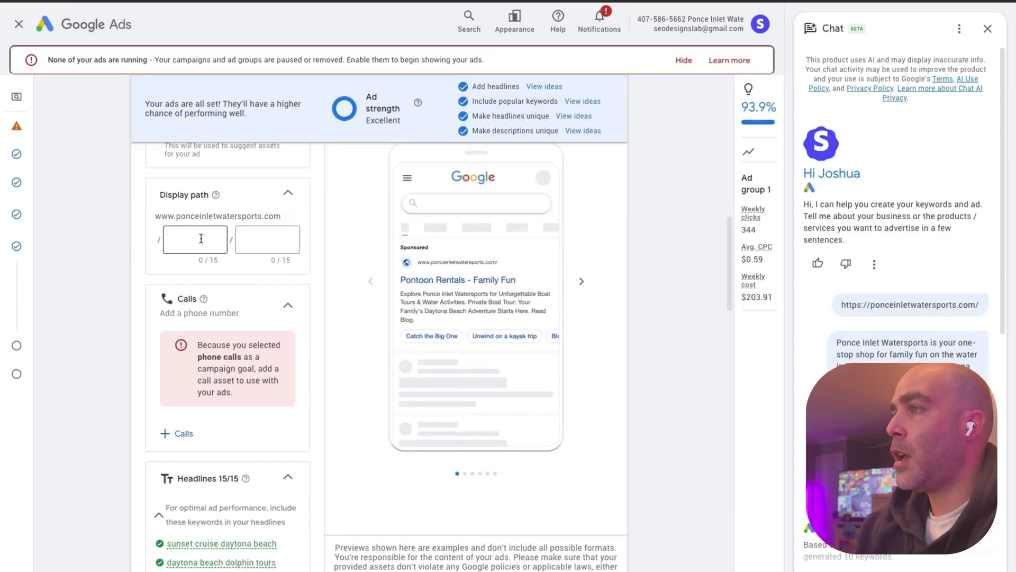
scroll(117, 297, "up", 2)
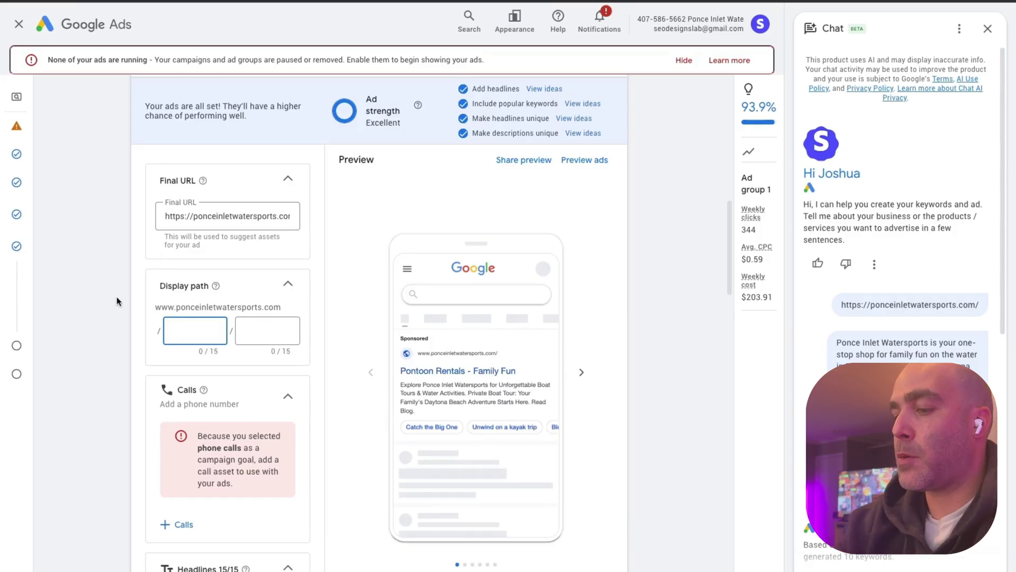
type("day")
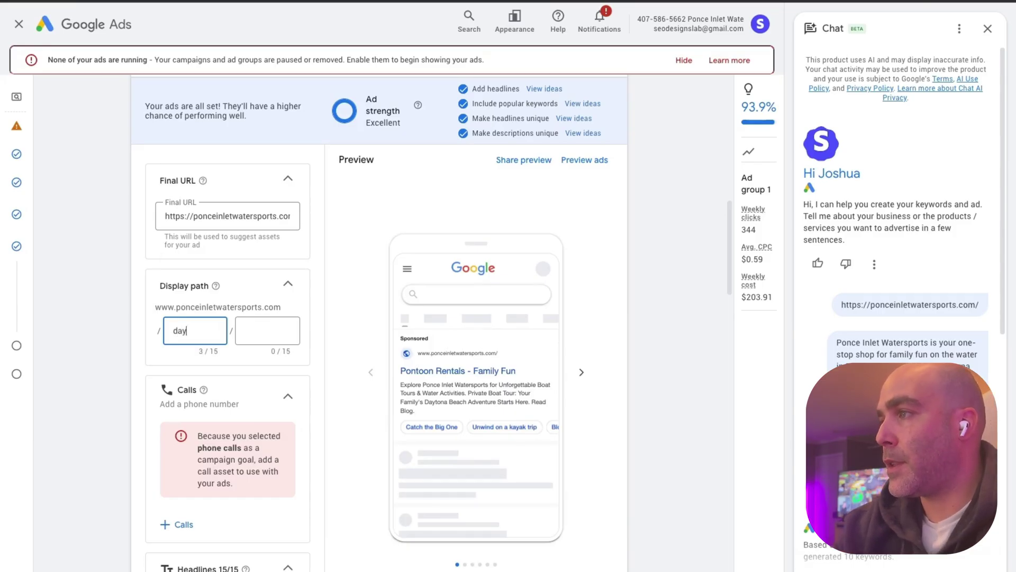
type("tona-beach")
key("Tab")
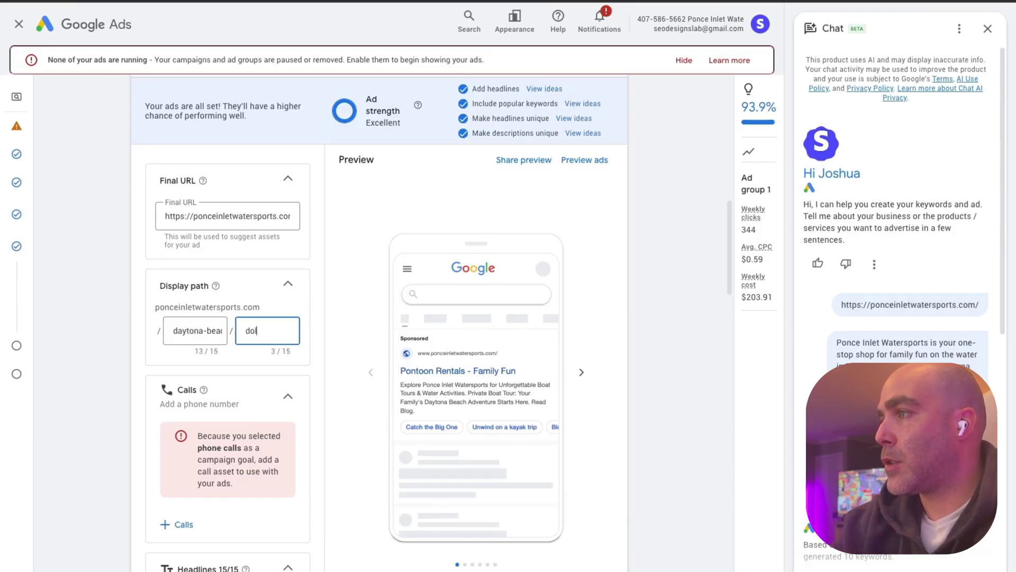
type("dolphin-tours")
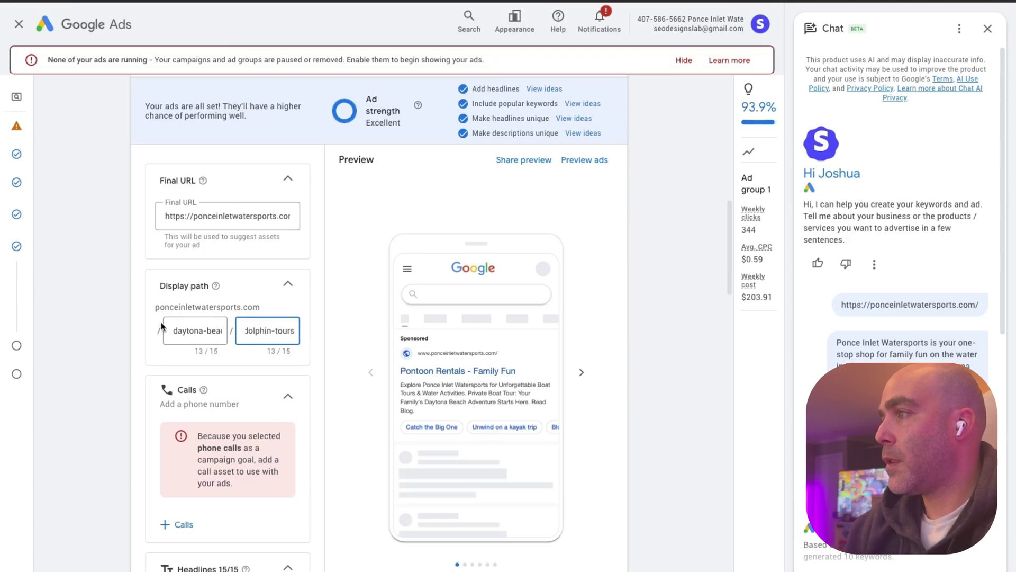
left_click(103, 307)
scroll(103, 307, "down", 1)
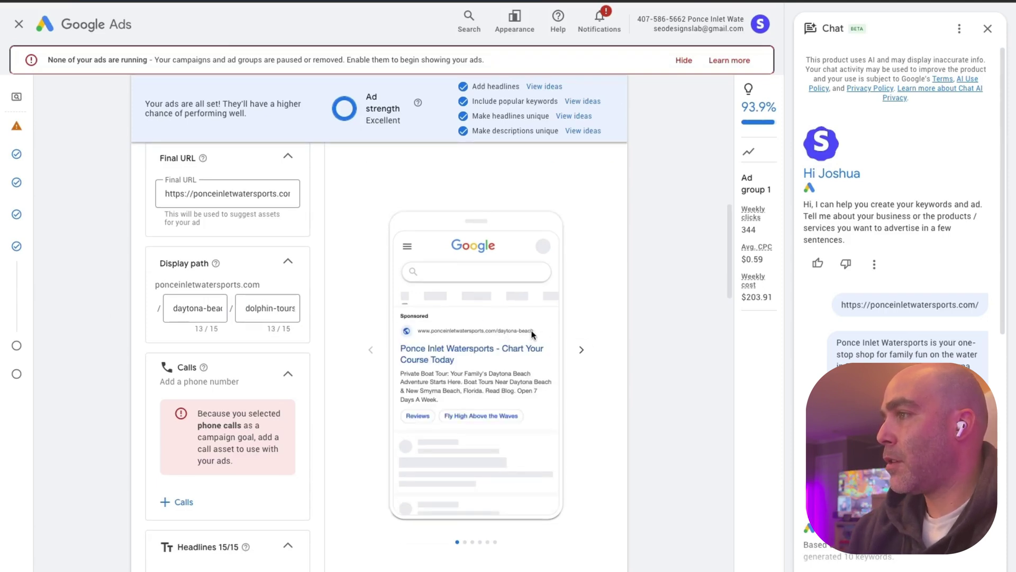
- Clear both display path fields again
triple_click(186, 309)
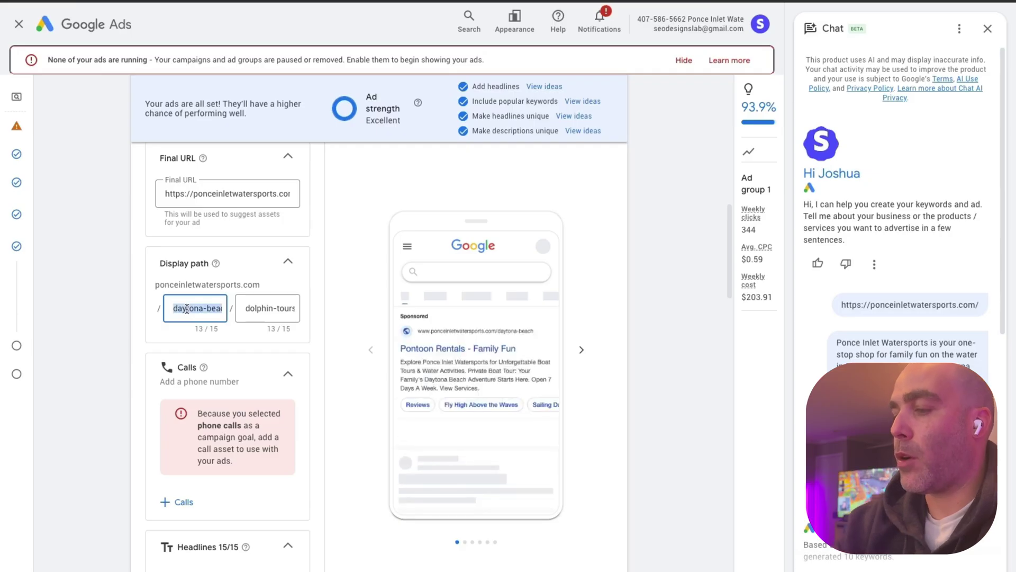
key("BackSpace")
triple_click(250, 308)
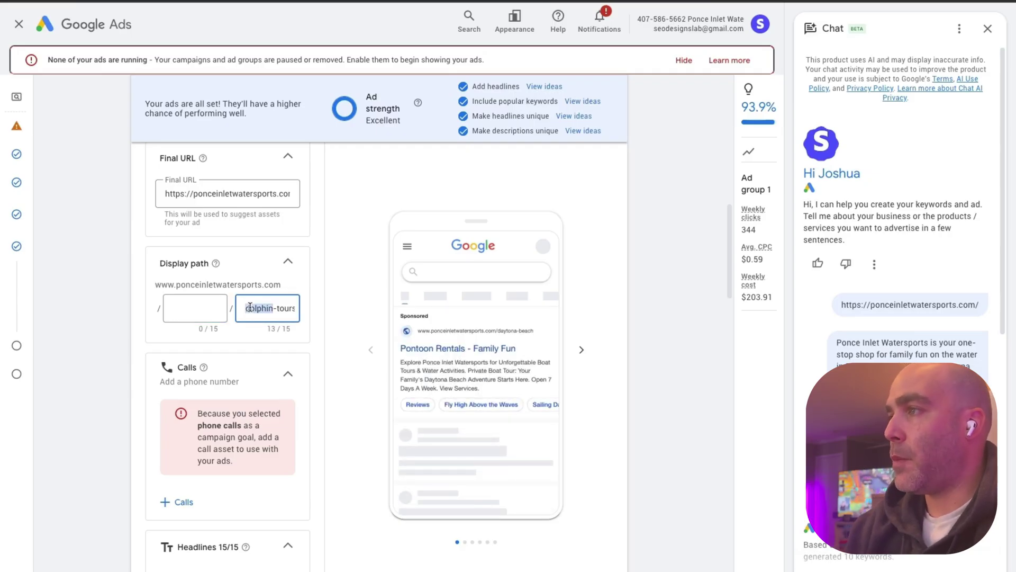
key("BackSpace")
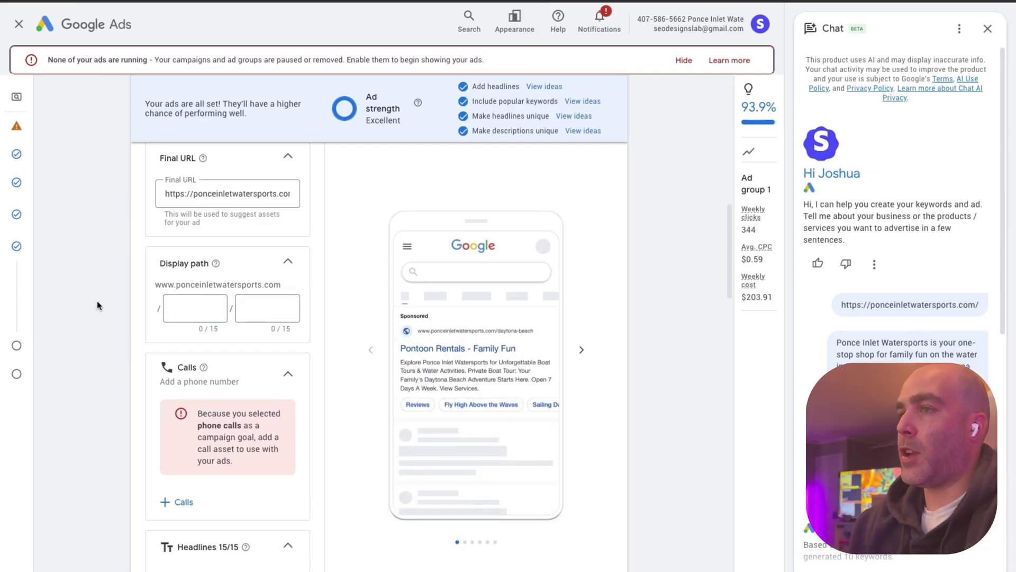
- Review the two keywords and Ad strength, then dismiss the Chat side panel
scroll(97, 301, "up", 2)
scroll(97, 315, "up", 1)
scroll(100, 313, "down", 1)
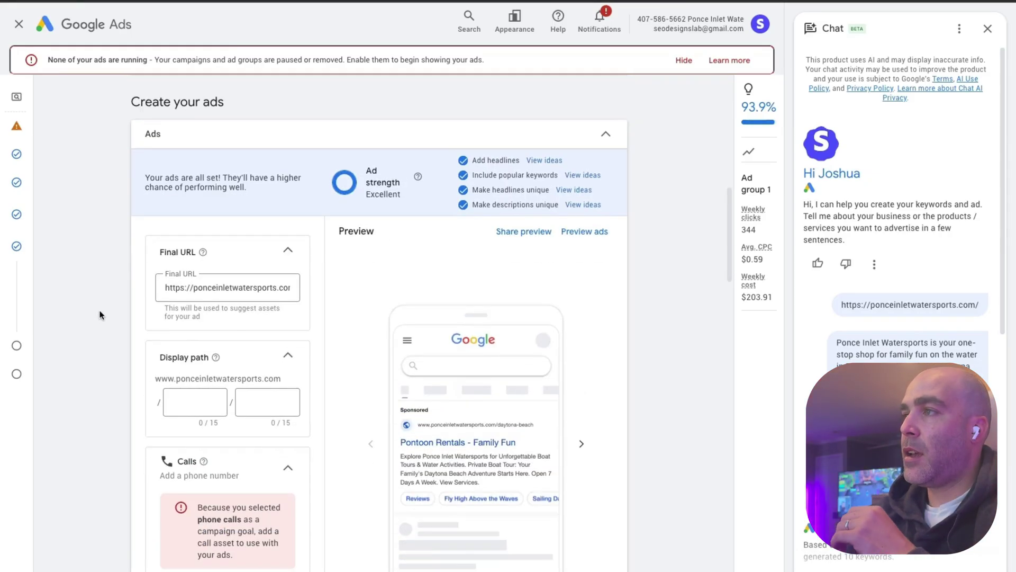
scroll(192, 270, "up", 10)
mouse_move(151, 377)
left_mouse_down()
mouse_move(281, 389)
mouse_move(148, 392)
left_mouse_up()
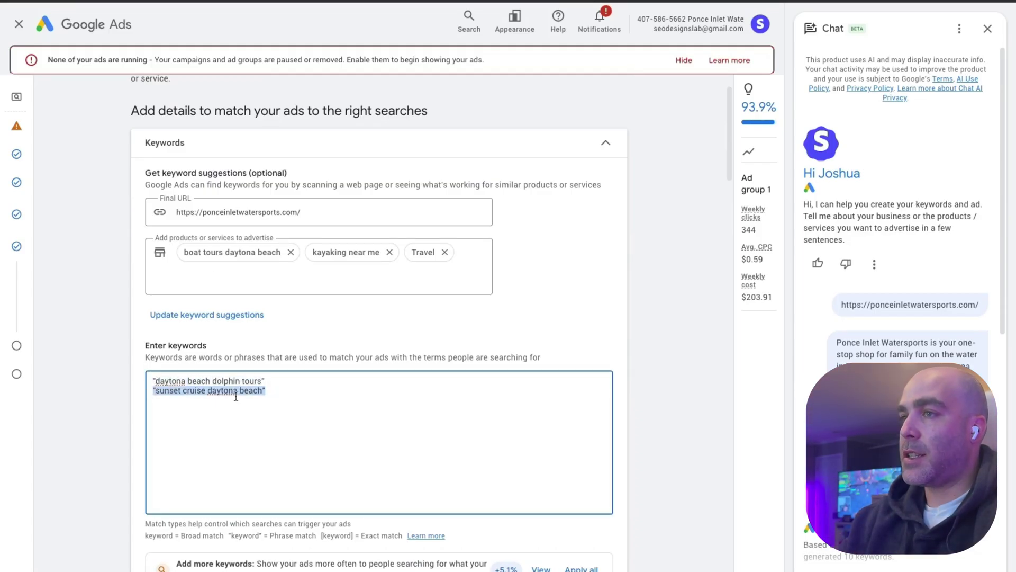
left_click(118, 395)
scroll(118, 395, "down", 5)
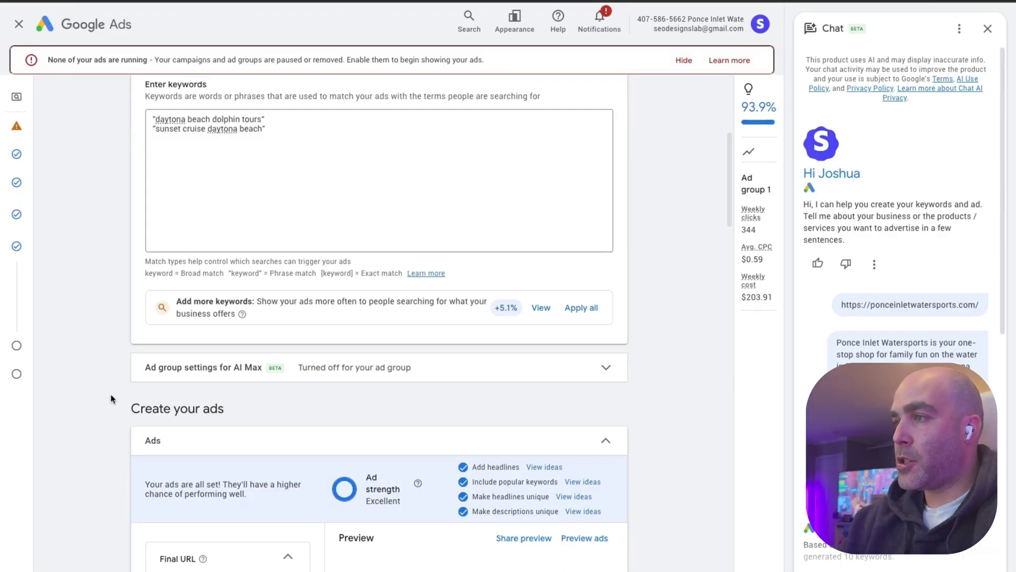
scroll(111, 394, "down", 4)
scroll(110, 399, "down", 5)
scroll(110, 398, "up", 6)
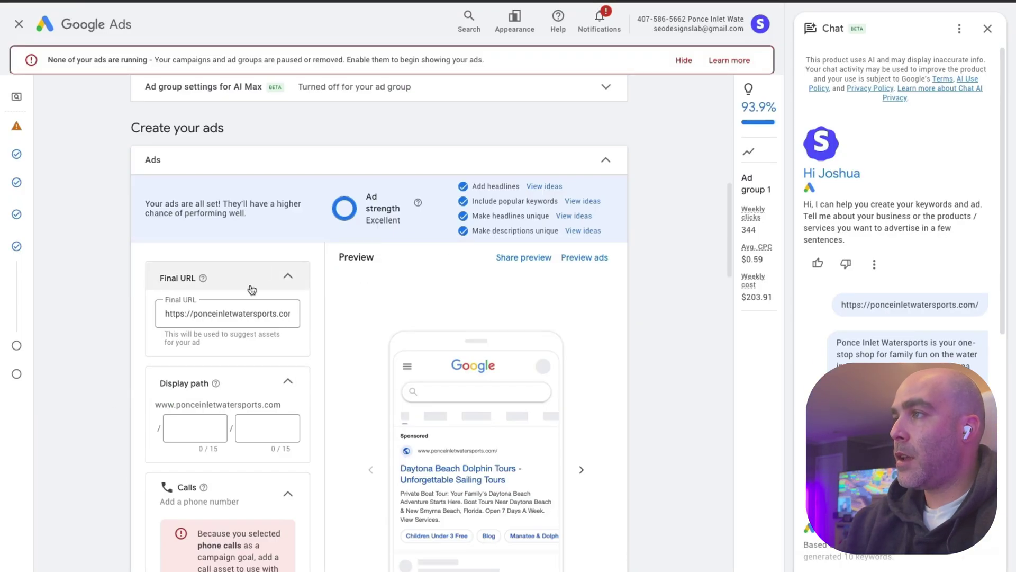
left_click_drag(364, 196, 400, 218)
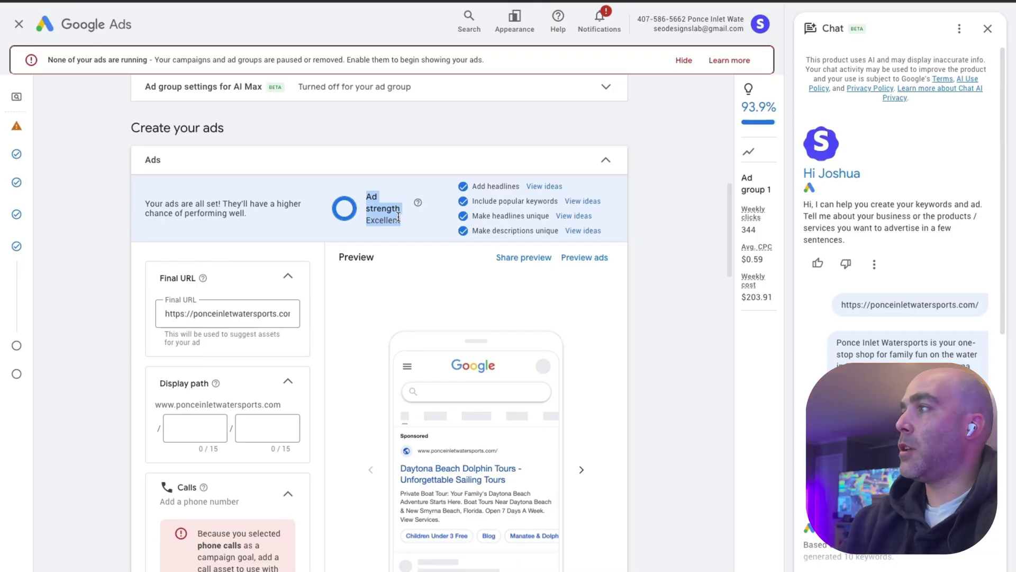
left_click(987, 28)
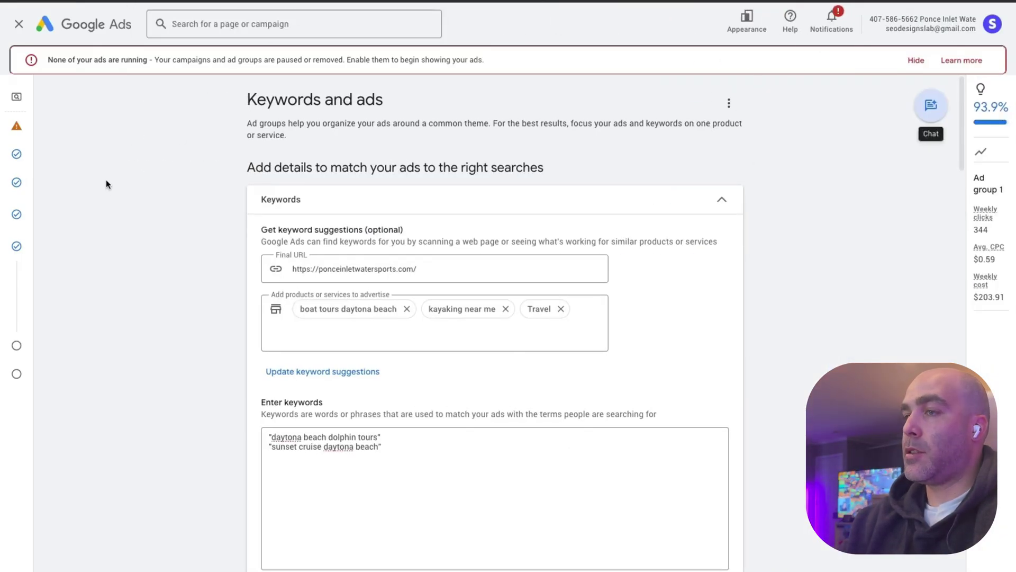
- Scroll through the 15/15 headlines, including 'Ponce Inlet Watersports', without editing any
left_click_drag(418, 269, 293, 273)
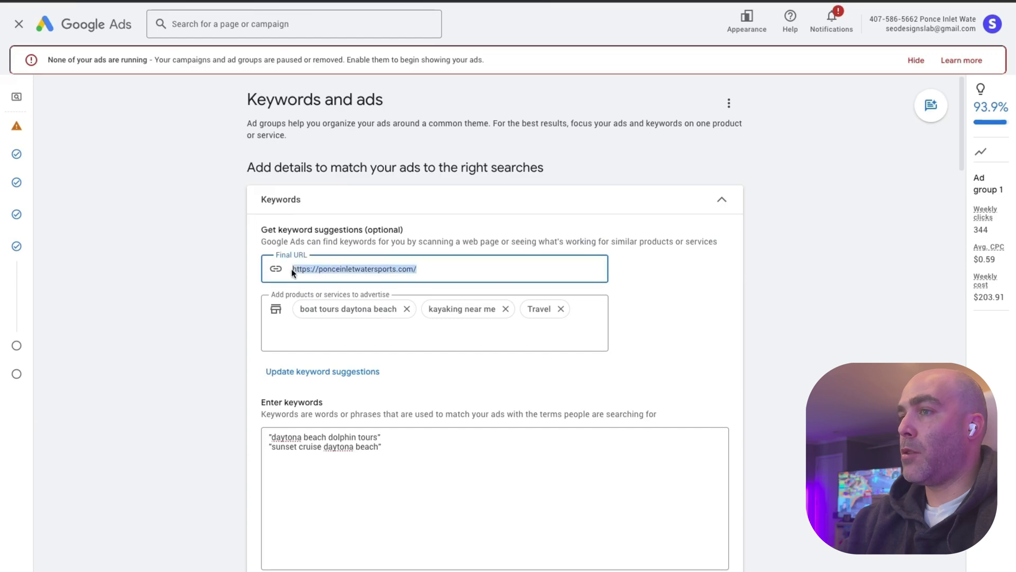
scroll(246, 303, "down", 15)
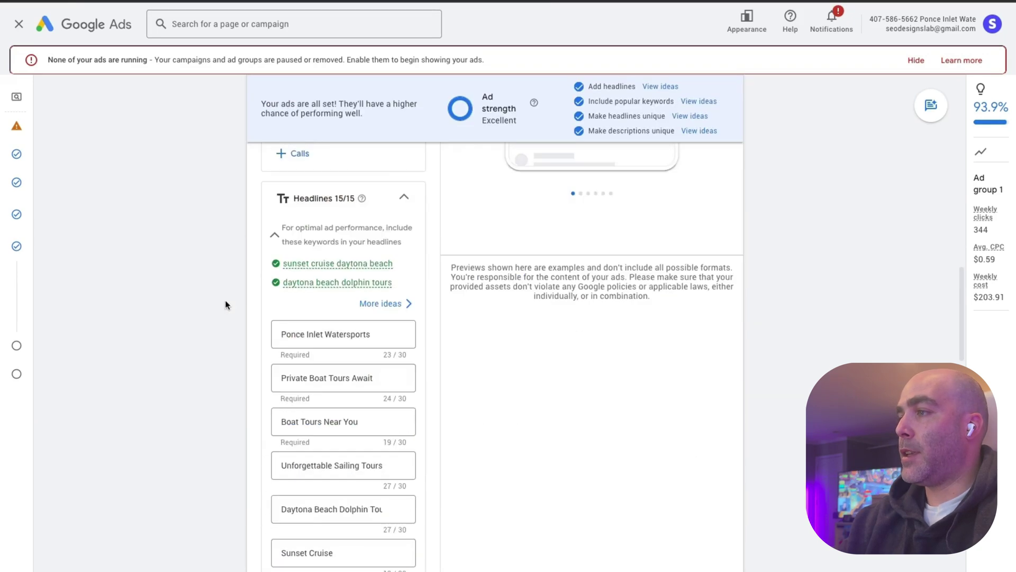
scroll(345, 389, "down", 2)
scroll(347, 389, "up", 10)
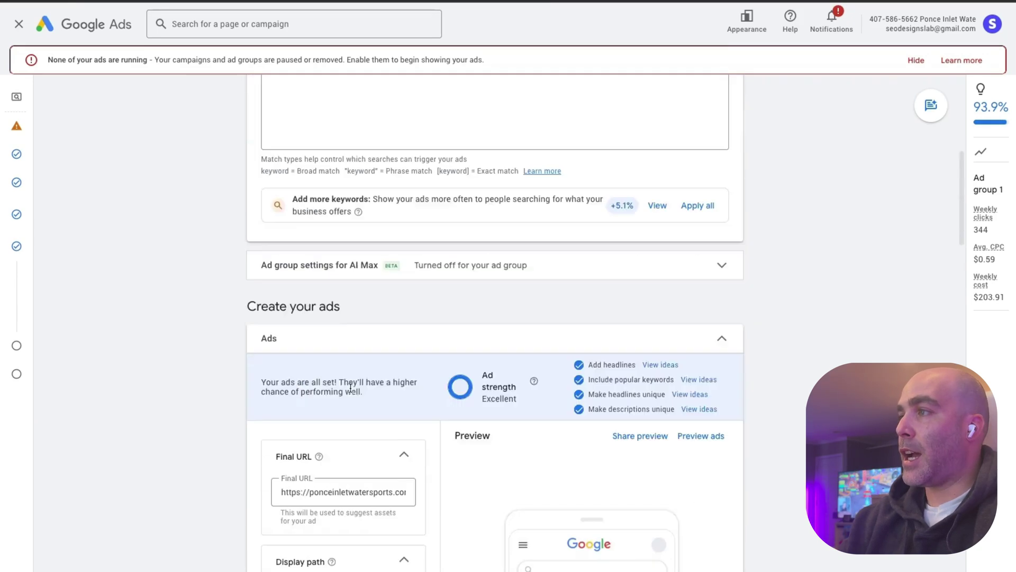
scroll(350, 388, "up", 8)
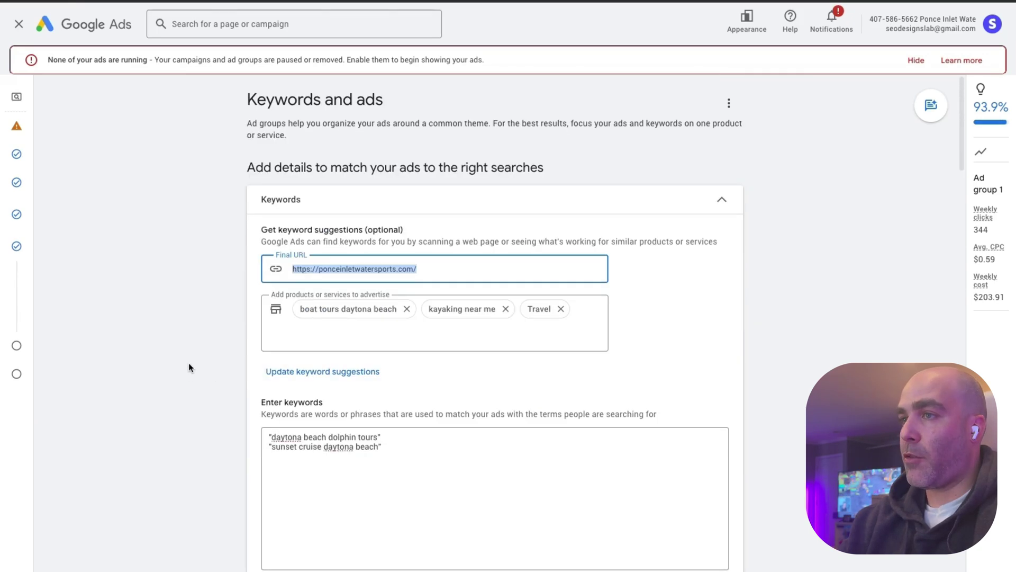
scroll(212, 365, "down", 15)
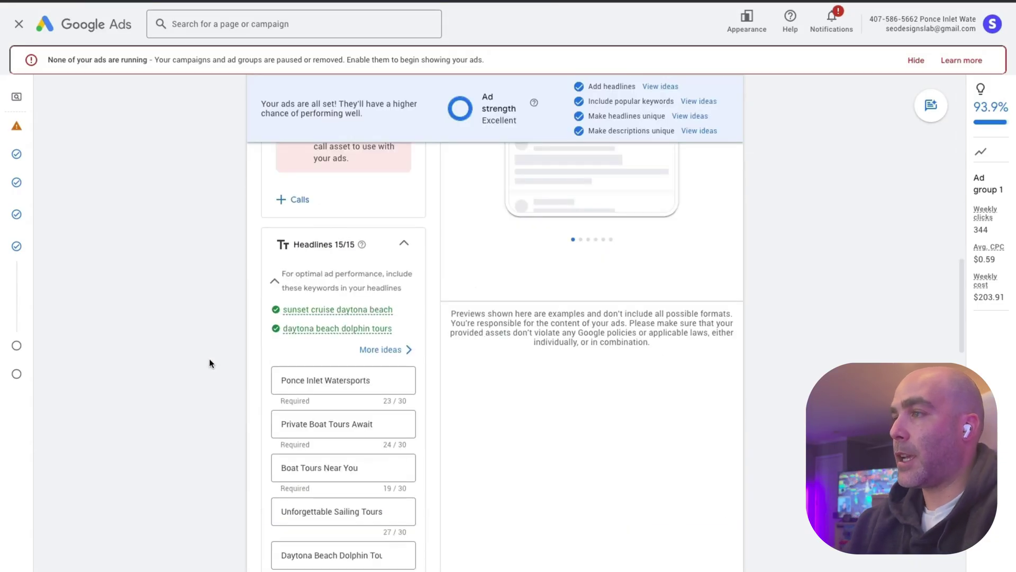
scroll(210, 363, "down", 2)
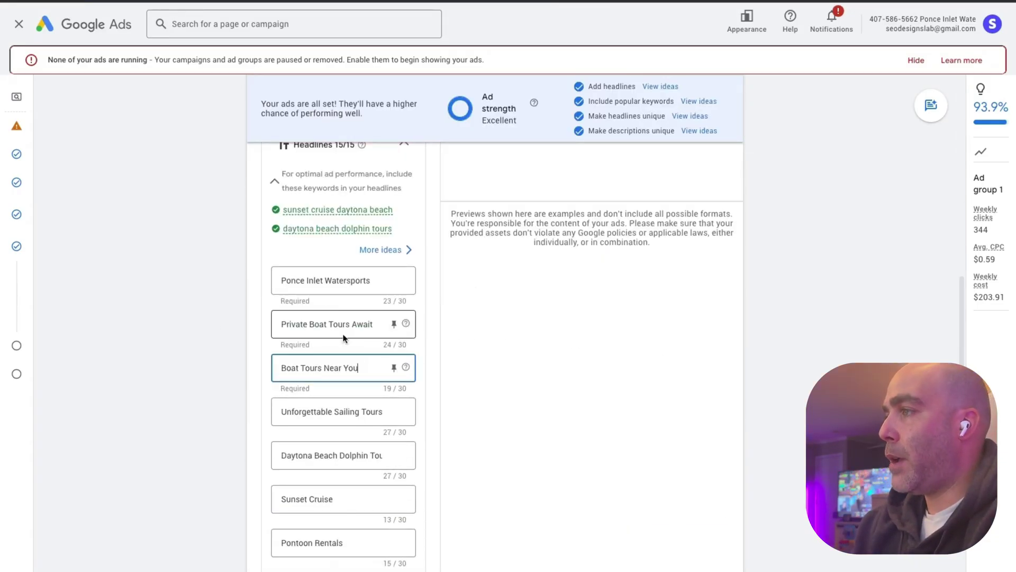
left_click(337, 276)
left_click(170, 307)
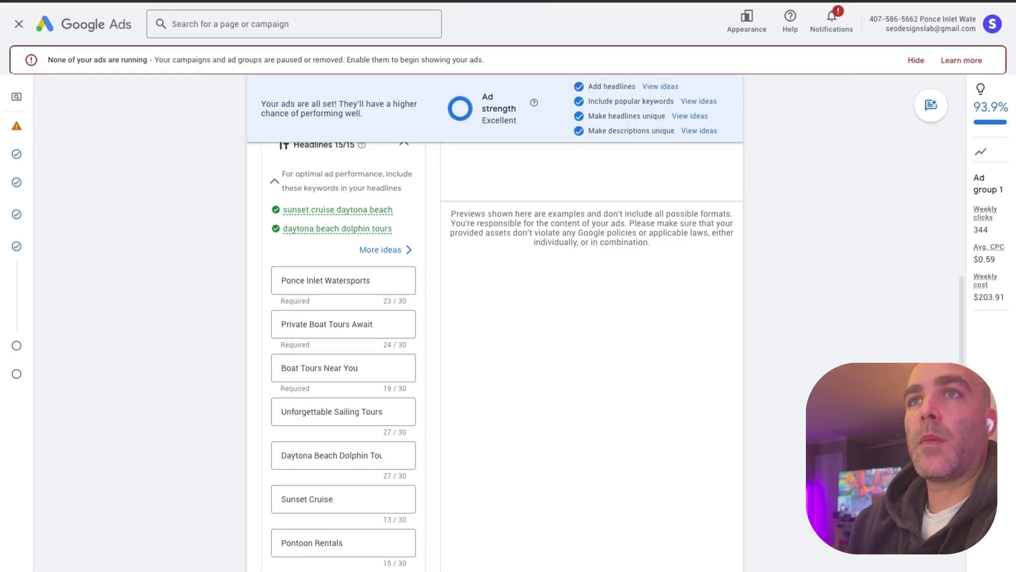
- Copy the two Daytona Beach keywords from the Google Ads keyword list
key("super+Tab")
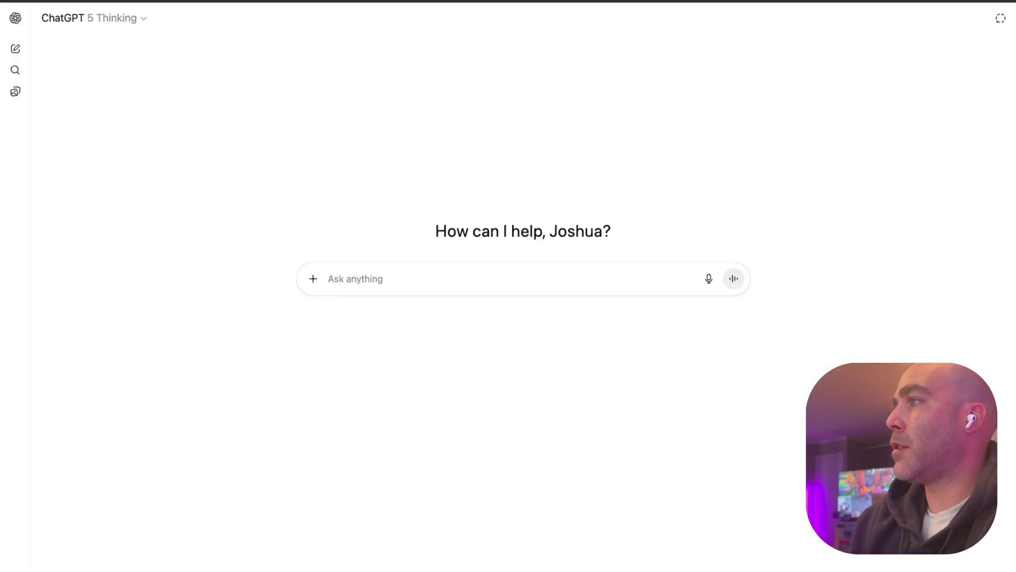
key("super+Tab")
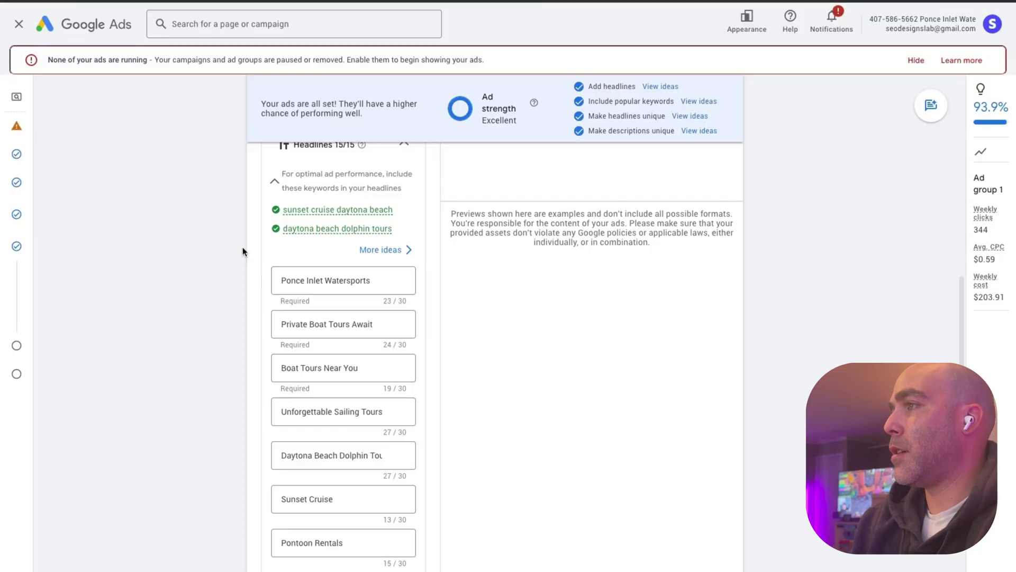
scroll(360, 264, "up", 5)
scroll(360, 264, "up", 8)
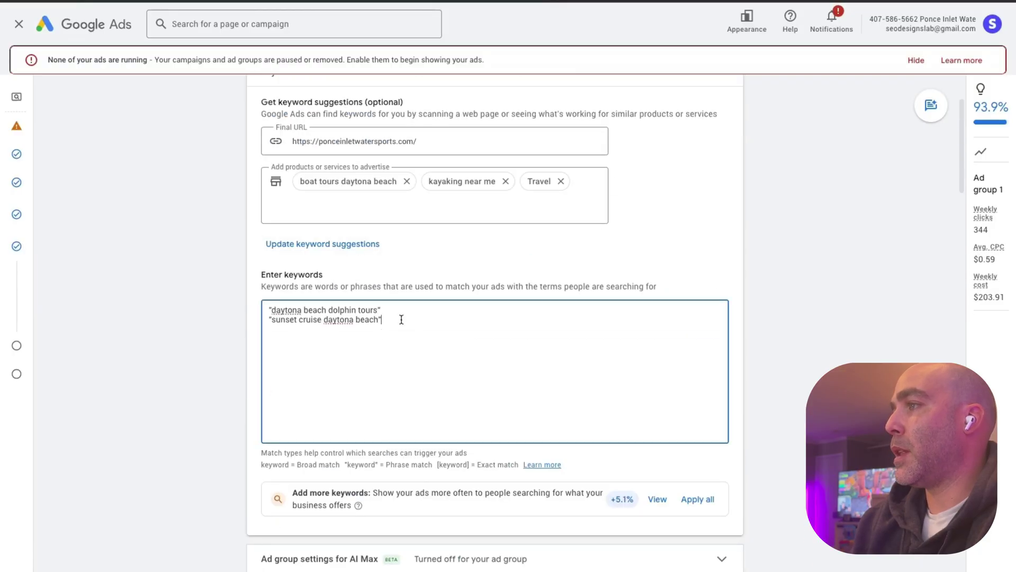
left_click_drag(401, 319, 264, 302)
key("super+c")
key("super+Tab")
- Ask ChatGPT for Google search campaign titles under 30 characters using those keywords
left_click(388, 286)
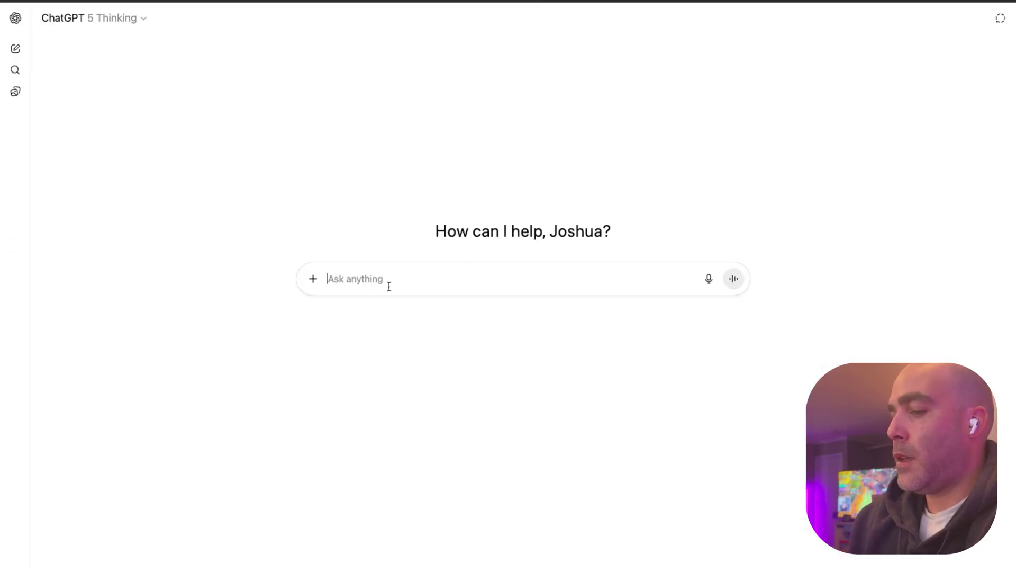
type("take these keywor")
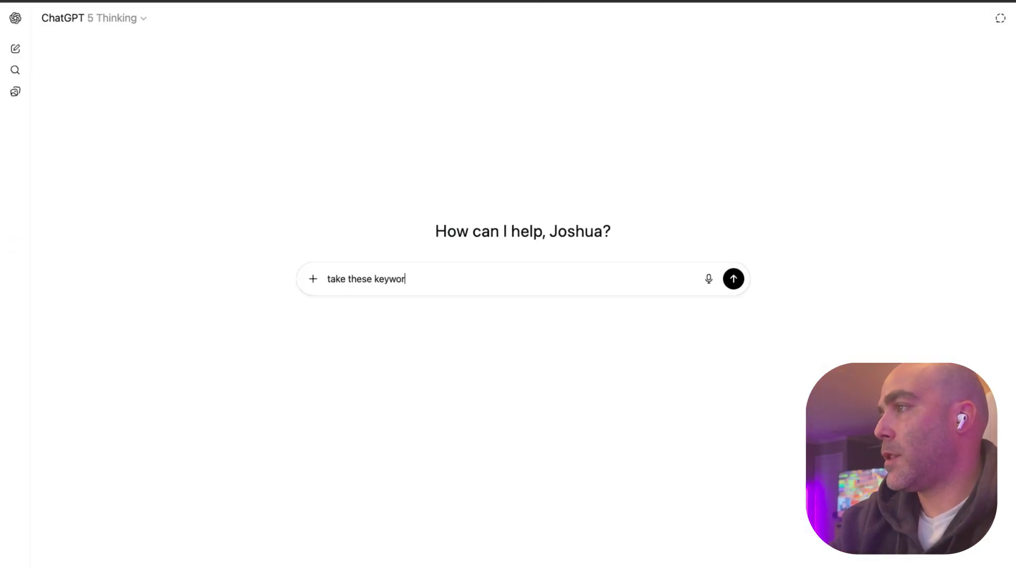
type("ds \"")
key("super+v")
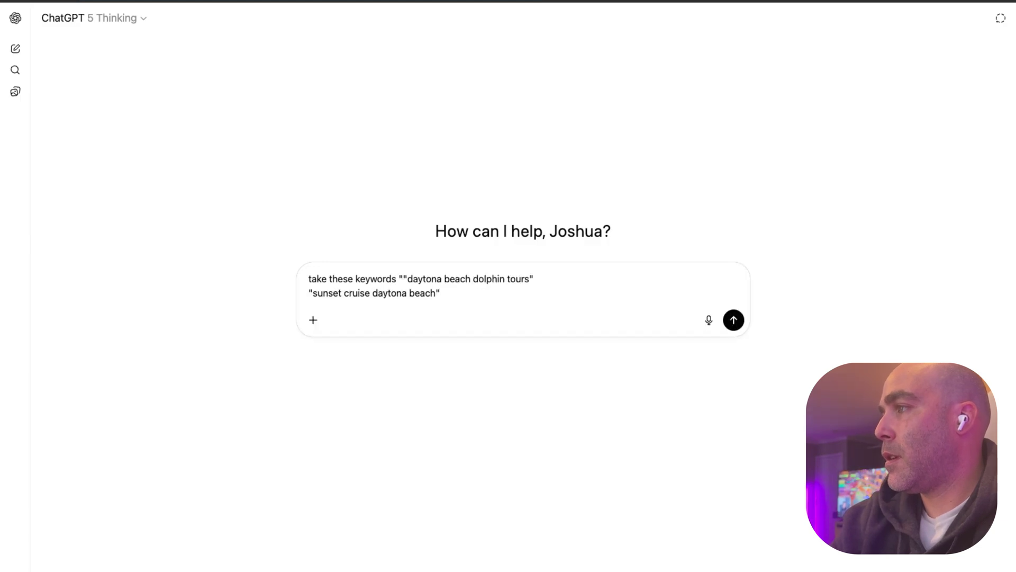
type("\" and give me")
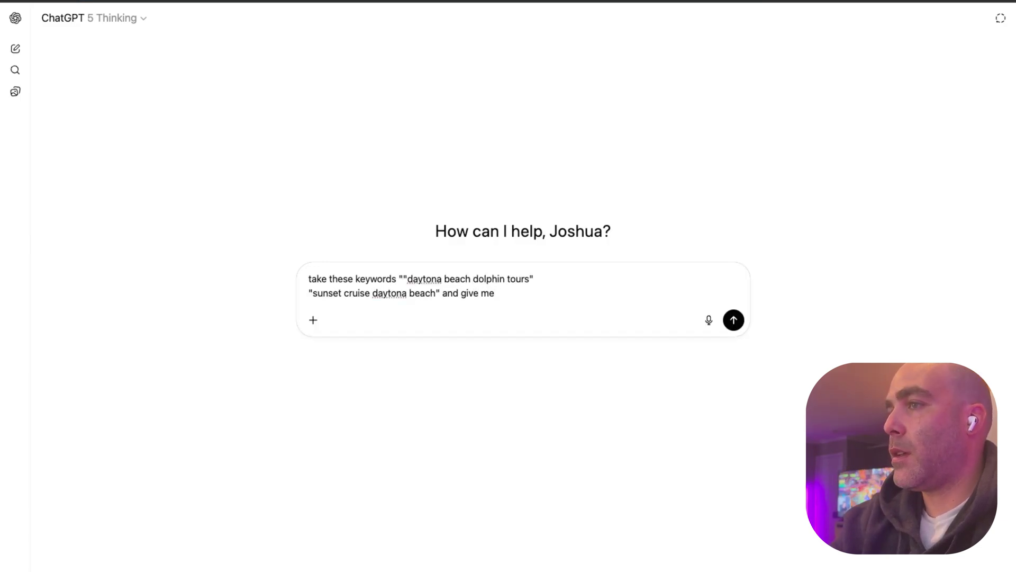
type(" title recommendat")
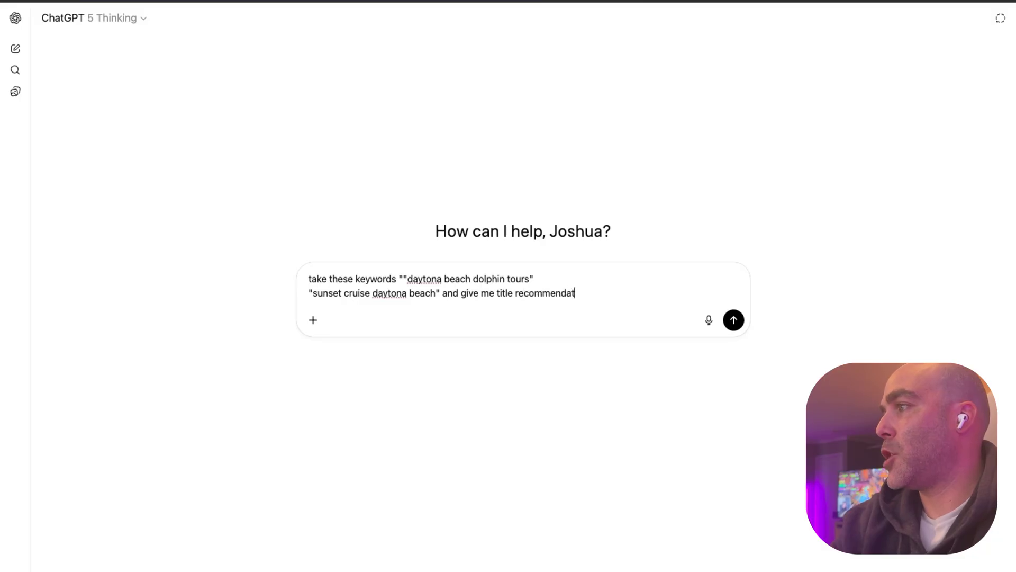
type("oogle sear")
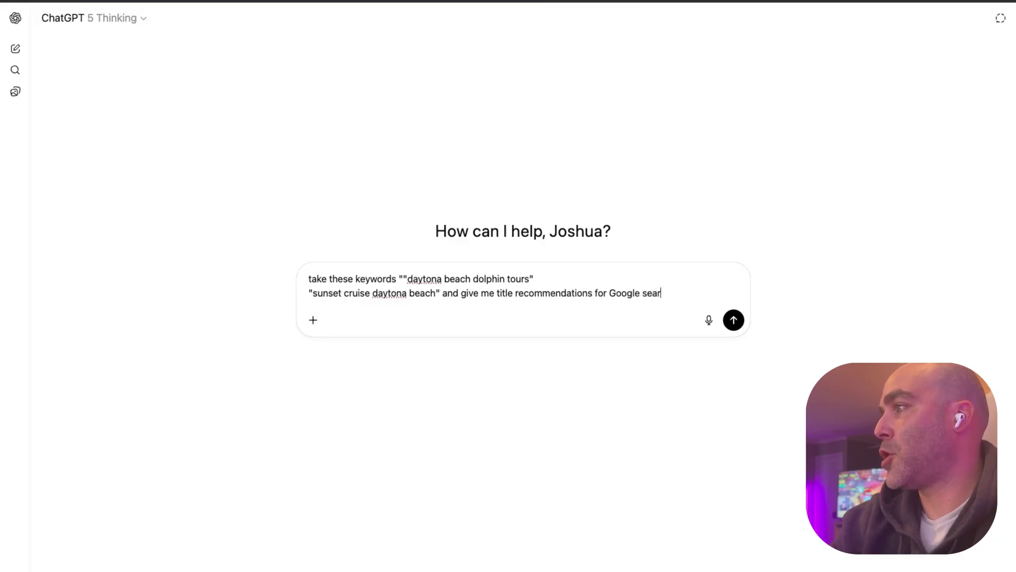
type("ch campaign, I need them wi")
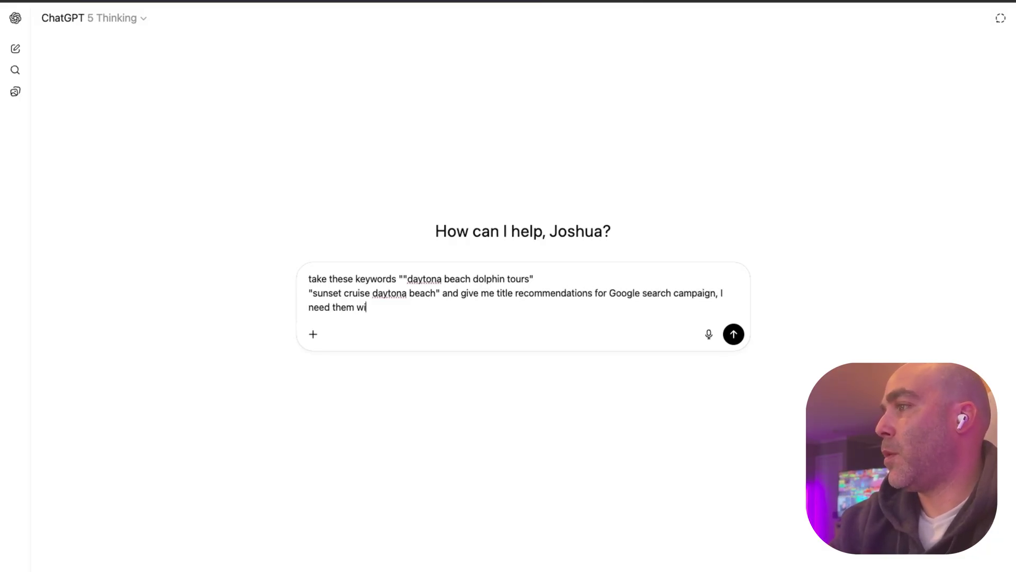
type("thin")
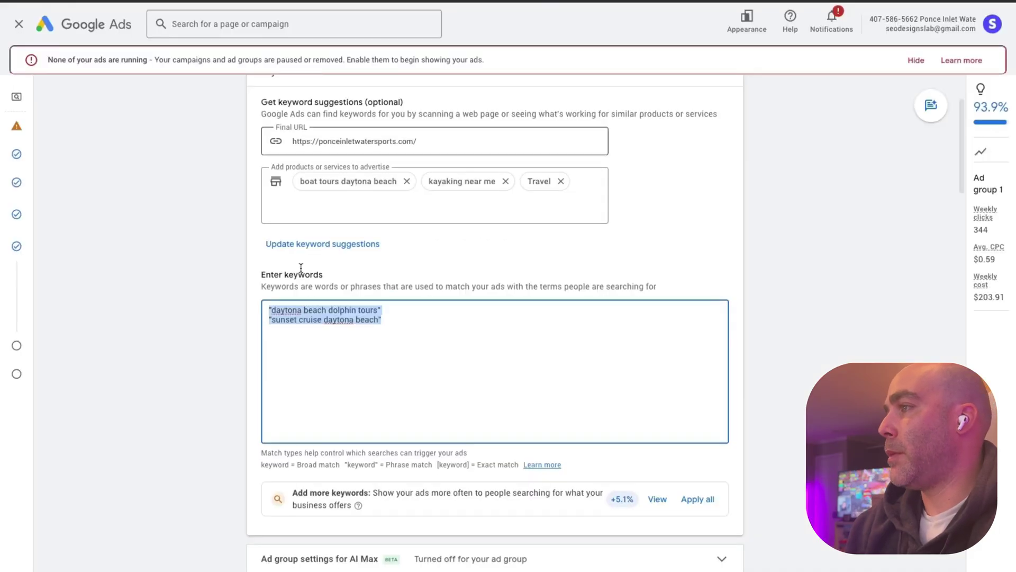
scroll(182, 286, "down", 8)
scroll(182, 284, "down", 6)
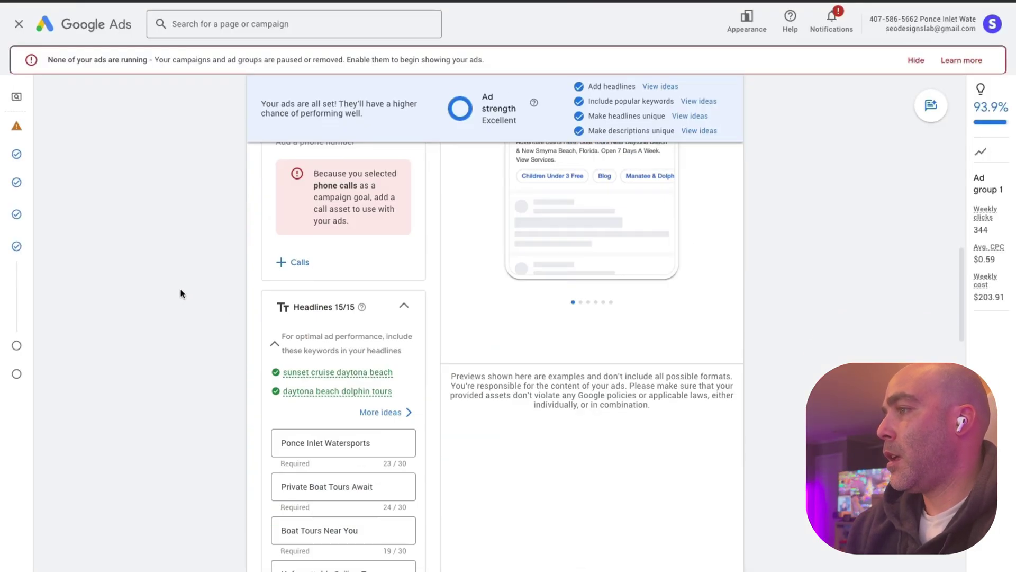
left_click(412, 438)
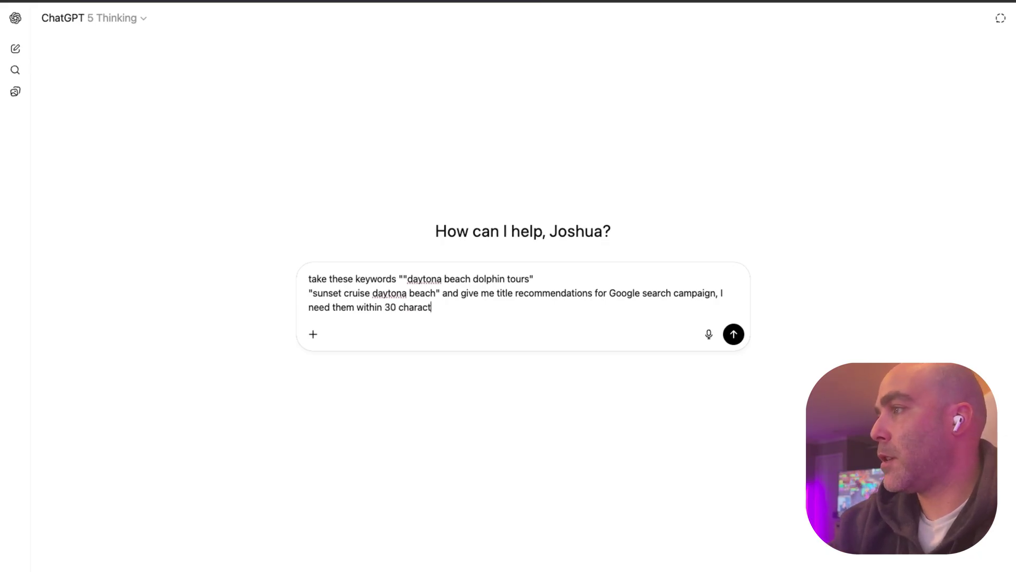
key("Return")
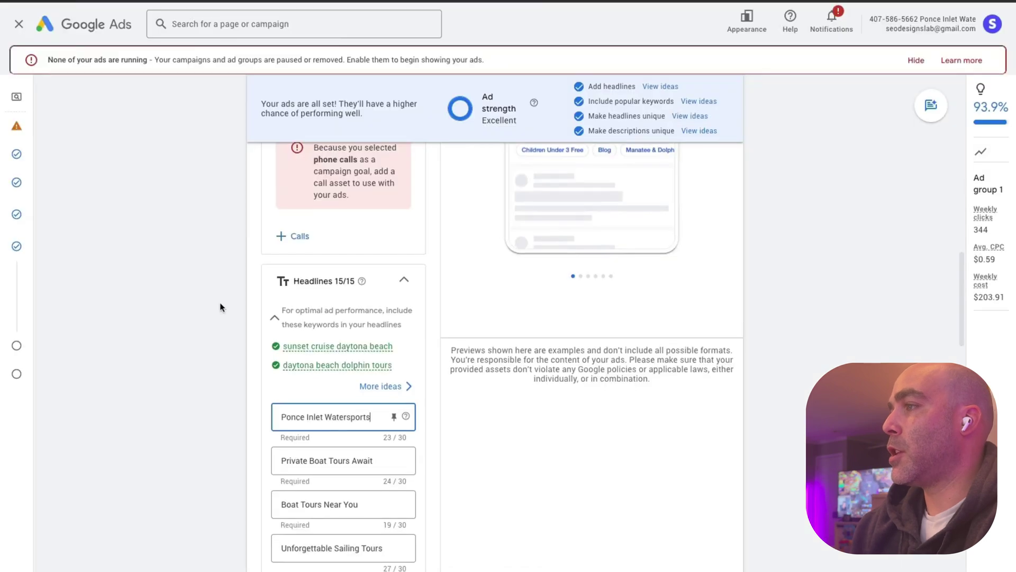
- Scroll the ad editor past the four filled descriptions and sitelinks to the Images section
scroll(245, 320, "down", 2)
scroll(363, 365, "down", 1)
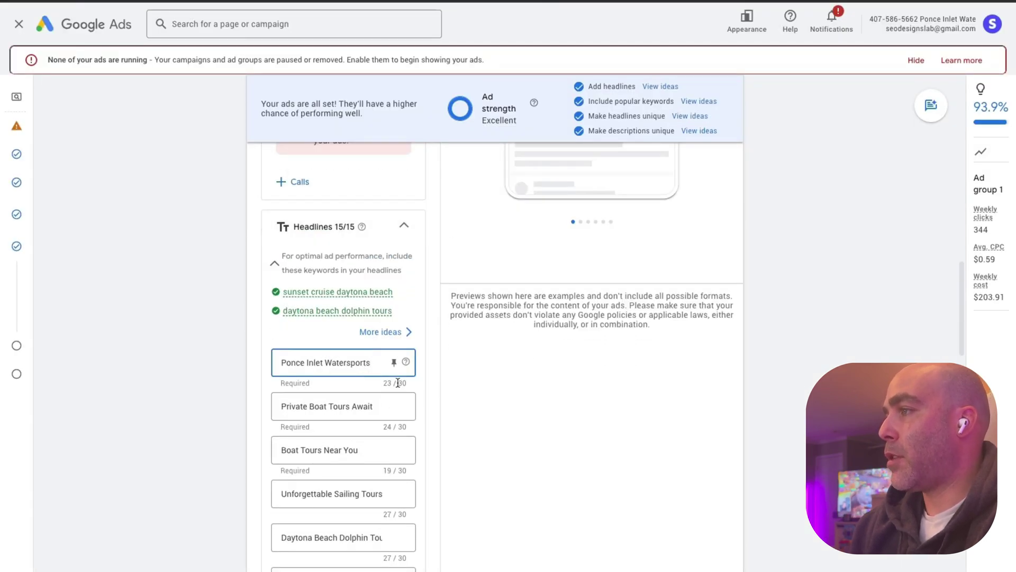
scroll(408, 391, "down", 15)
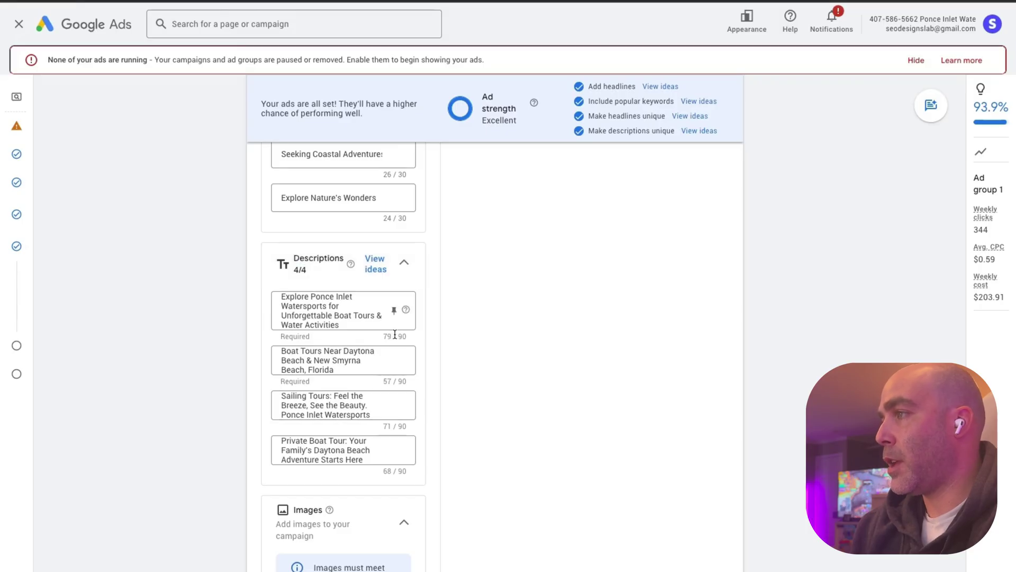
scroll(345, 422, "down", 9)
scroll(390, 420, "down", 4)
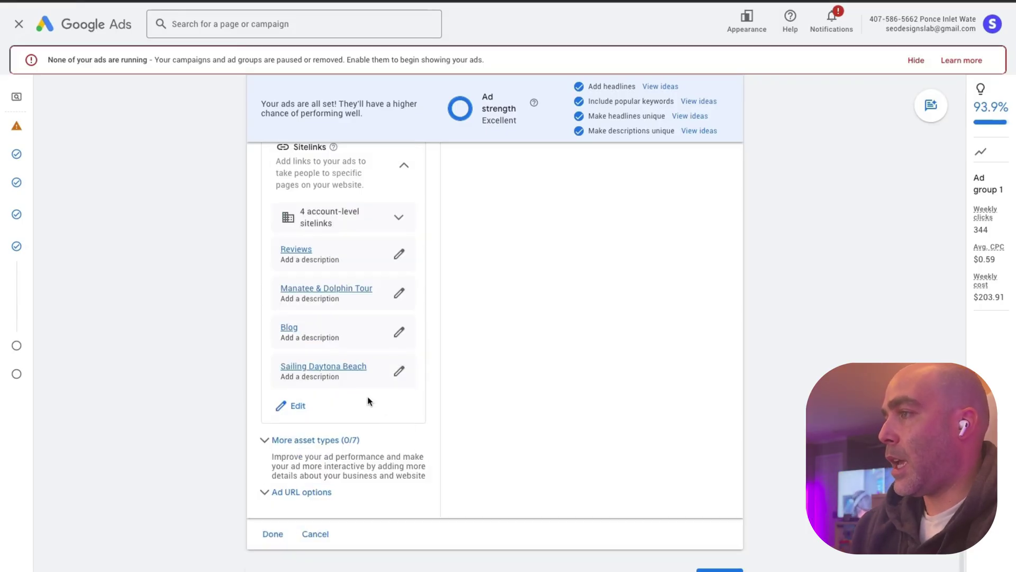
scroll(397, 401, "up", 5)
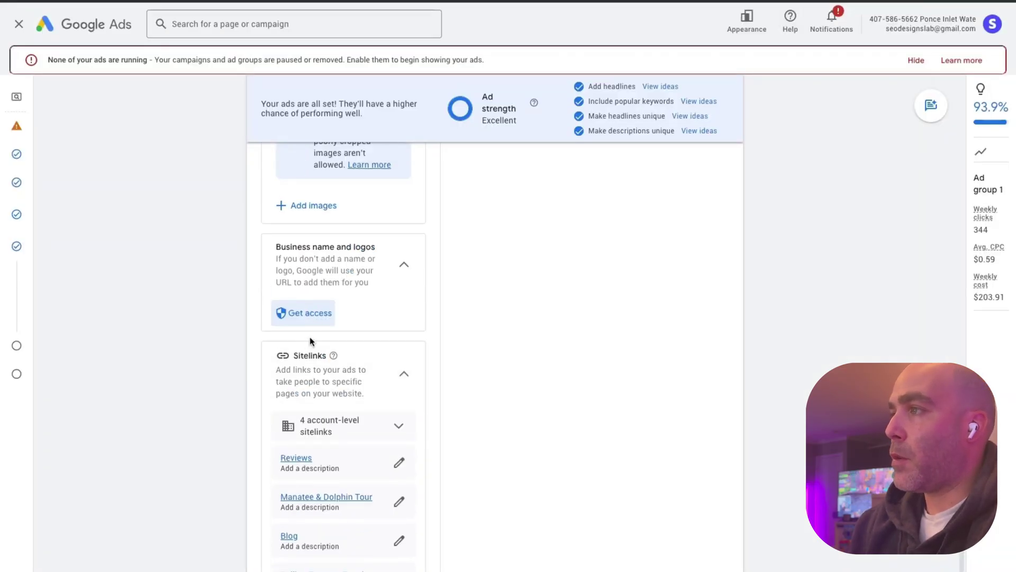
scroll(311, 339, "up", 4)
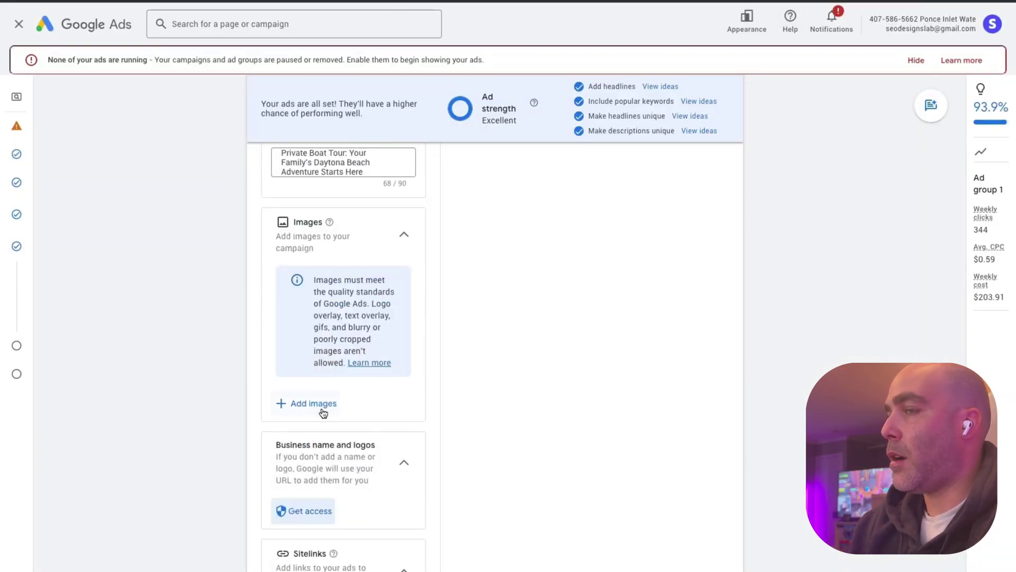
scroll(301, 514, "down", 1)
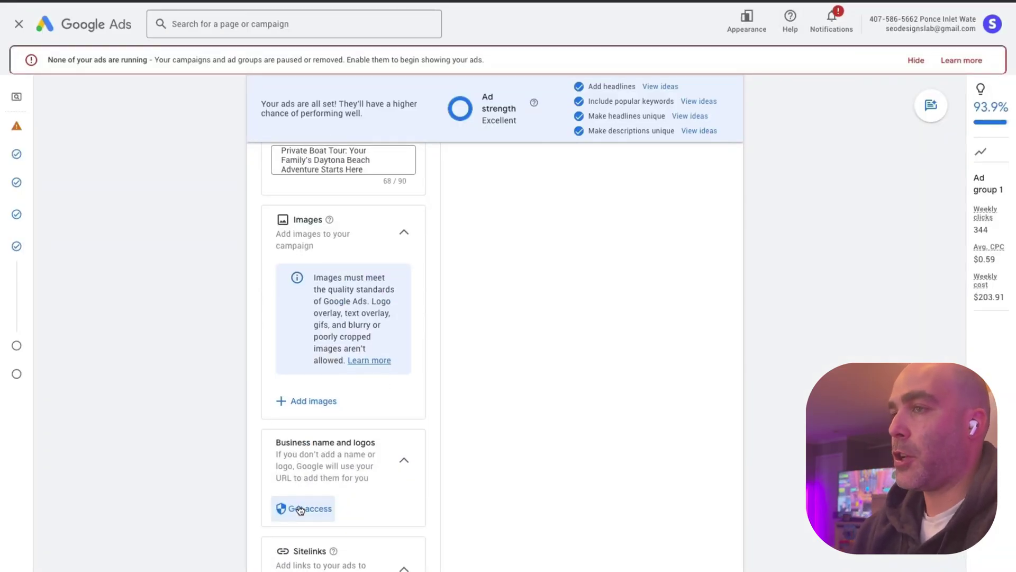
scroll(315, 495, "down", 1)
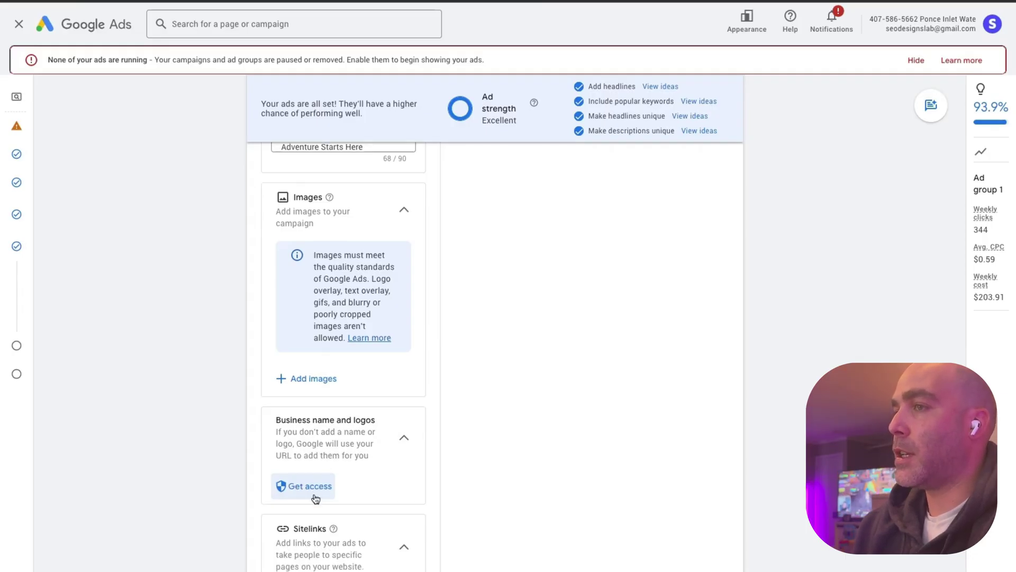
scroll(312, 494, "up", 2)
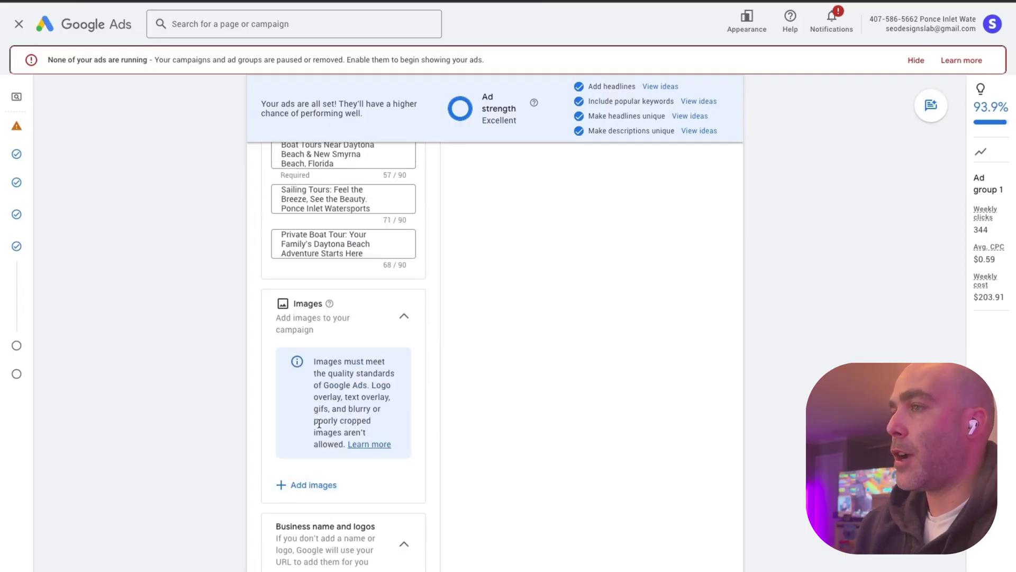
- Add the suggested boat photo and two beach photos from the asset library, leaving out the jet ski
left_click(314, 492)
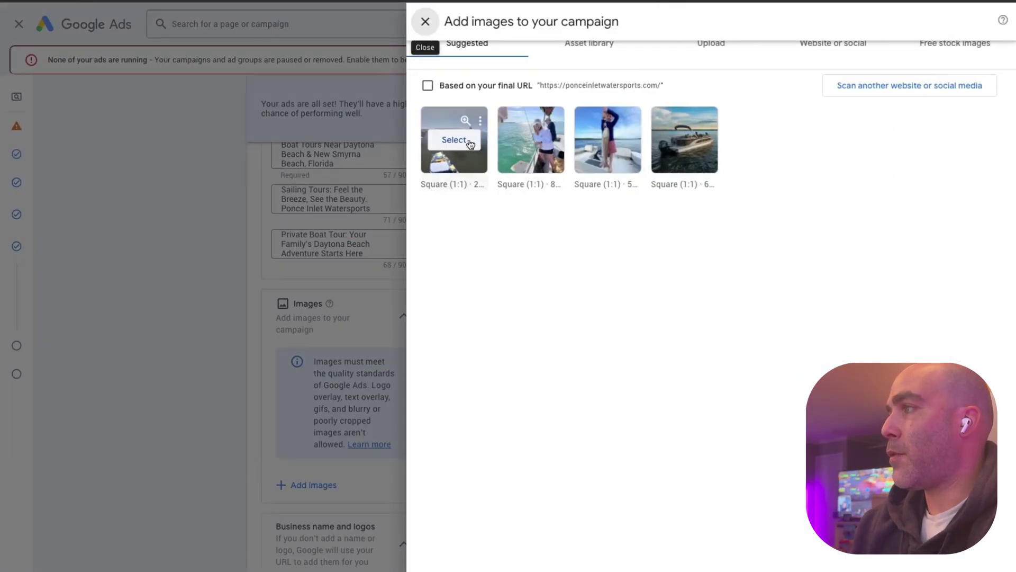
left_click(686, 141)
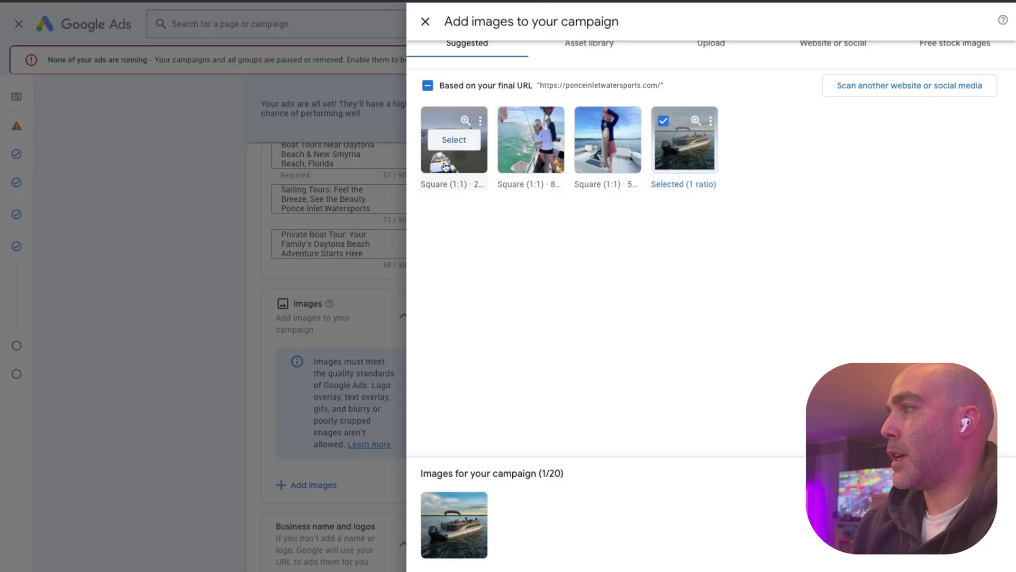
left_click(582, 45)
scroll(705, 338, "down", 1)
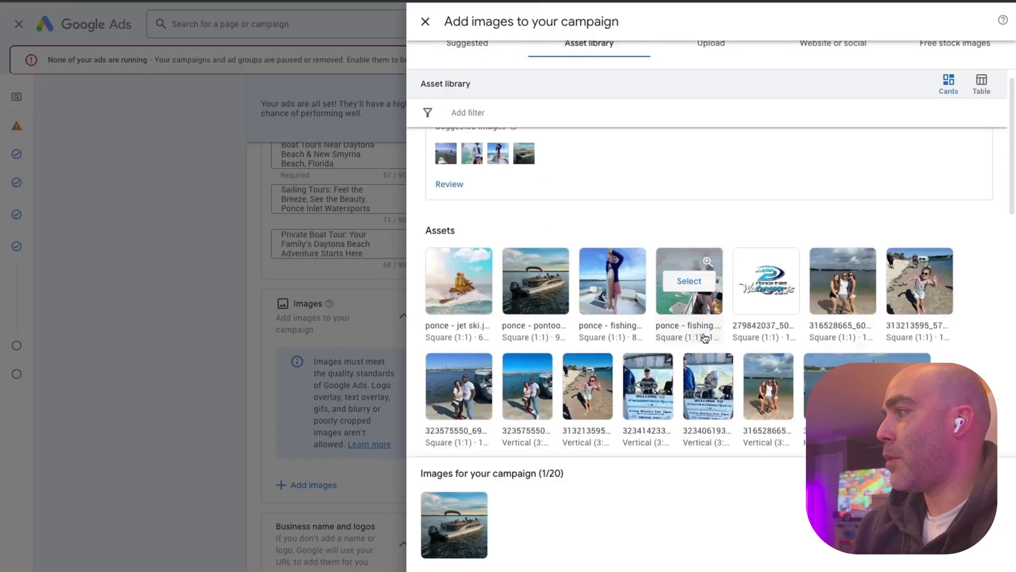
scroll(705, 338, "down", 1)
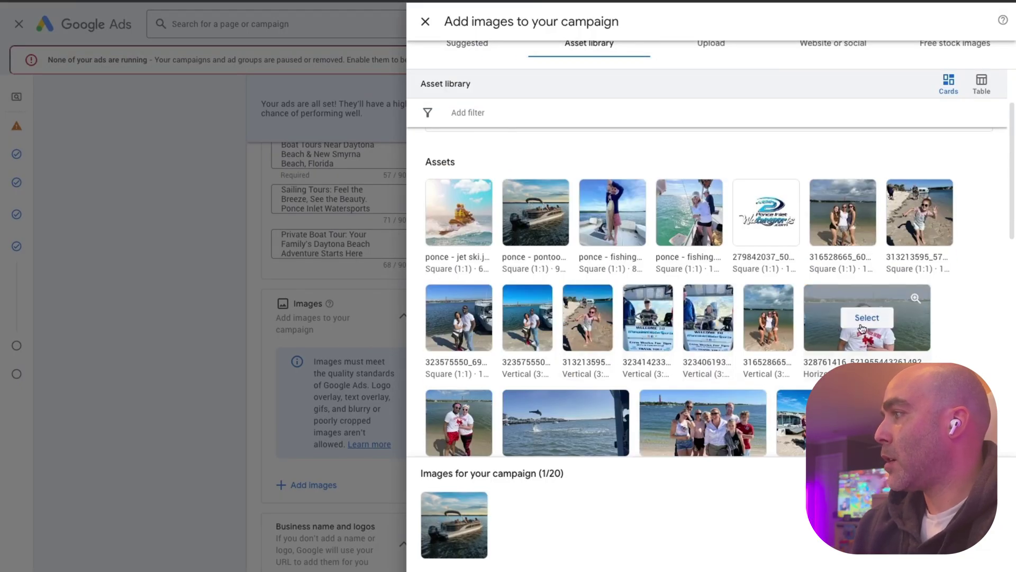
left_click(861, 320)
left_click(843, 212)
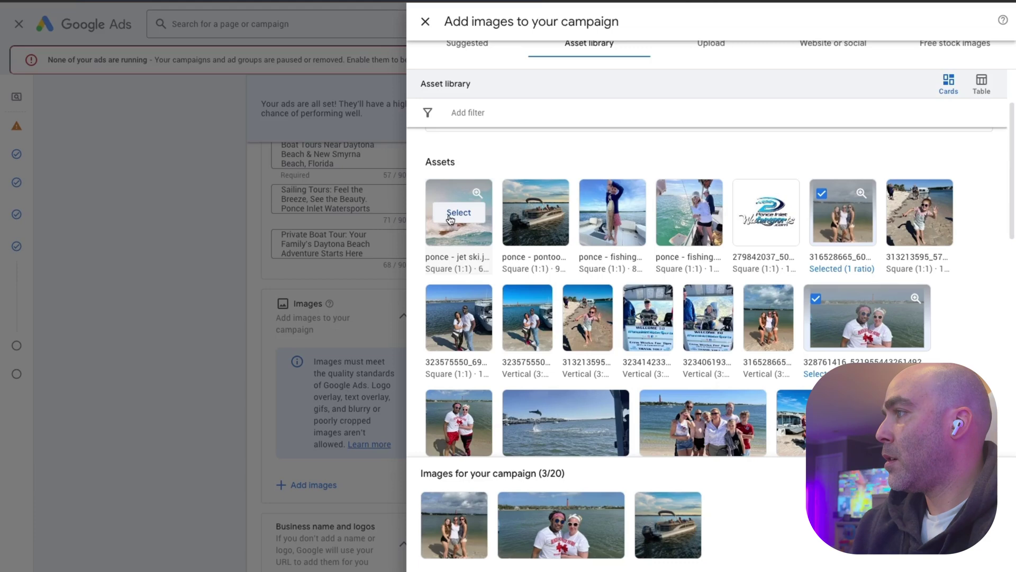
left_click(457, 214)
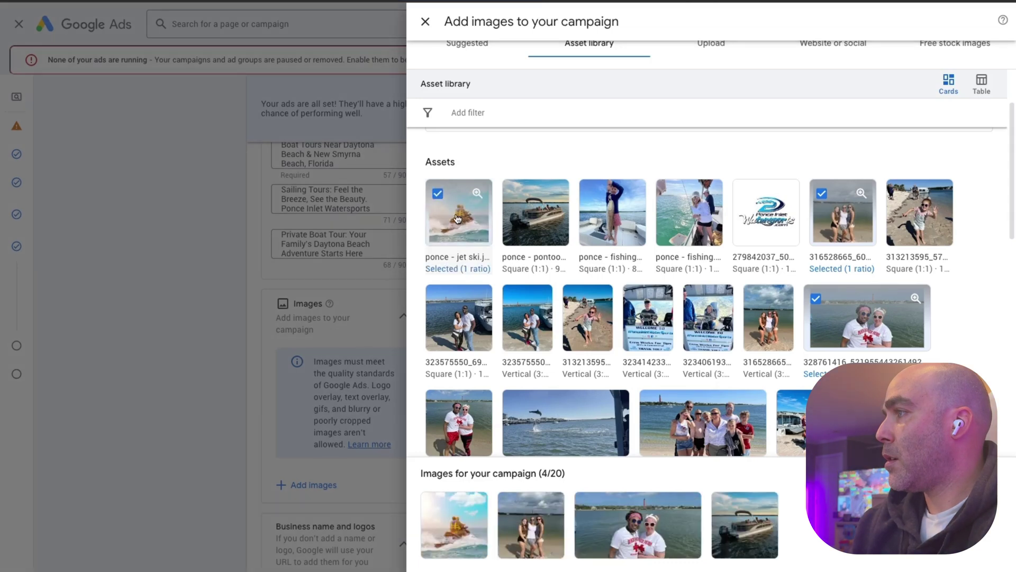
left_click(457, 217)
scroll(487, 336, "down", 3)
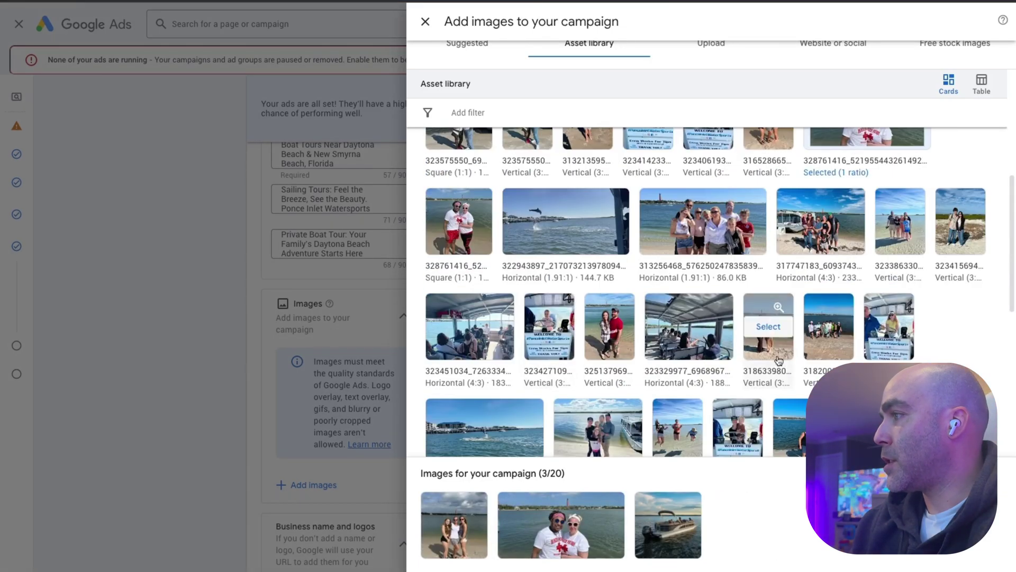
- Add the passengers, dolphin, water-and-sky and waterfront photos and save all ten images
left_click(469, 327)
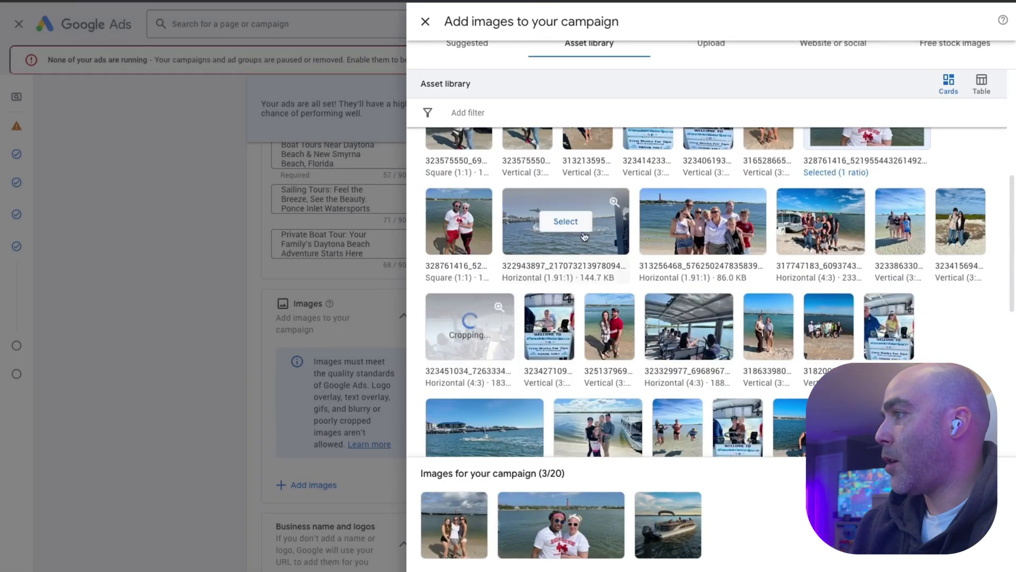
left_click(582, 232)
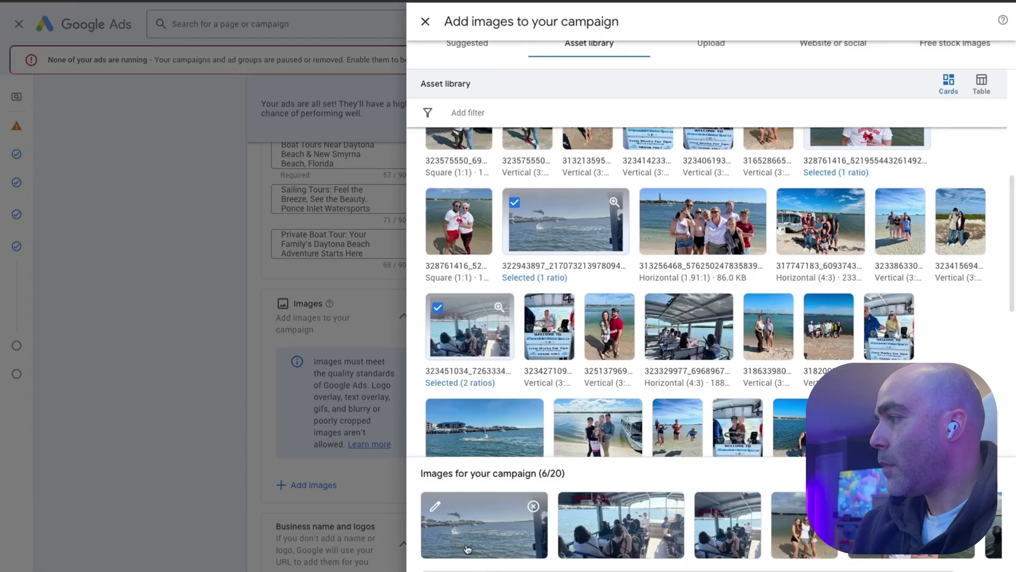
scroll(576, 366, "down", 10)
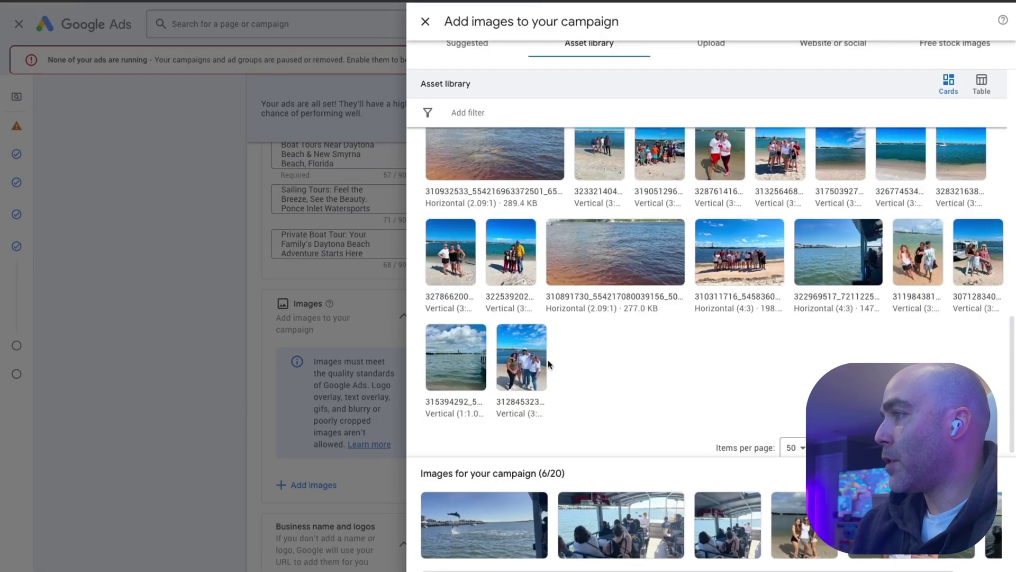
left_click(454, 355)
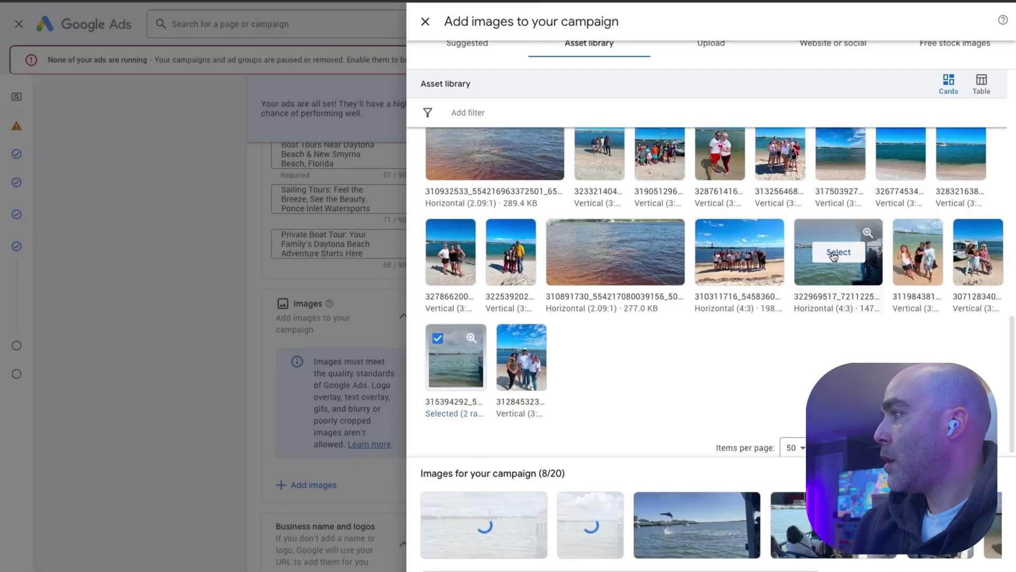
left_click(834, 254)
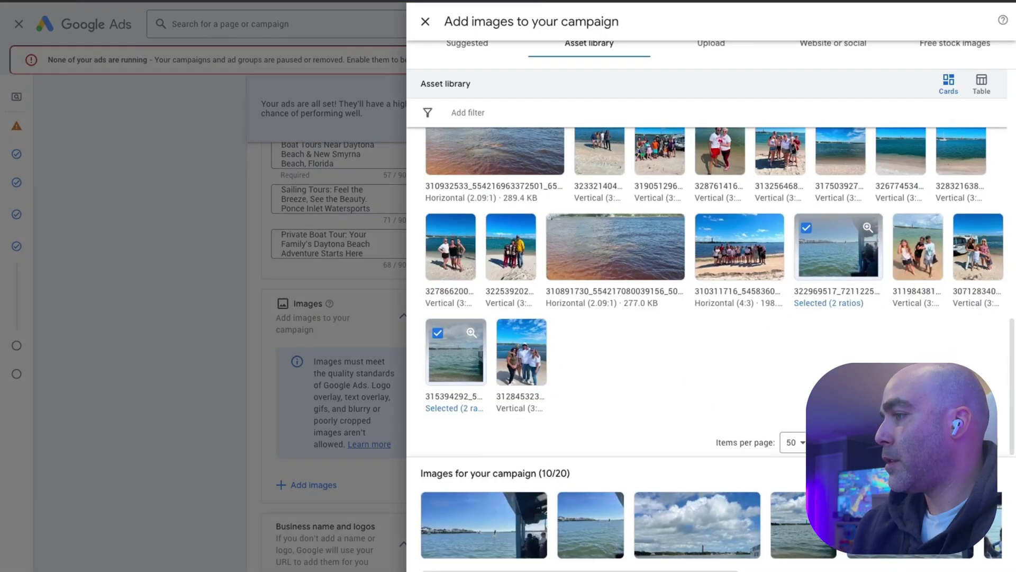
left_click(316, 522)
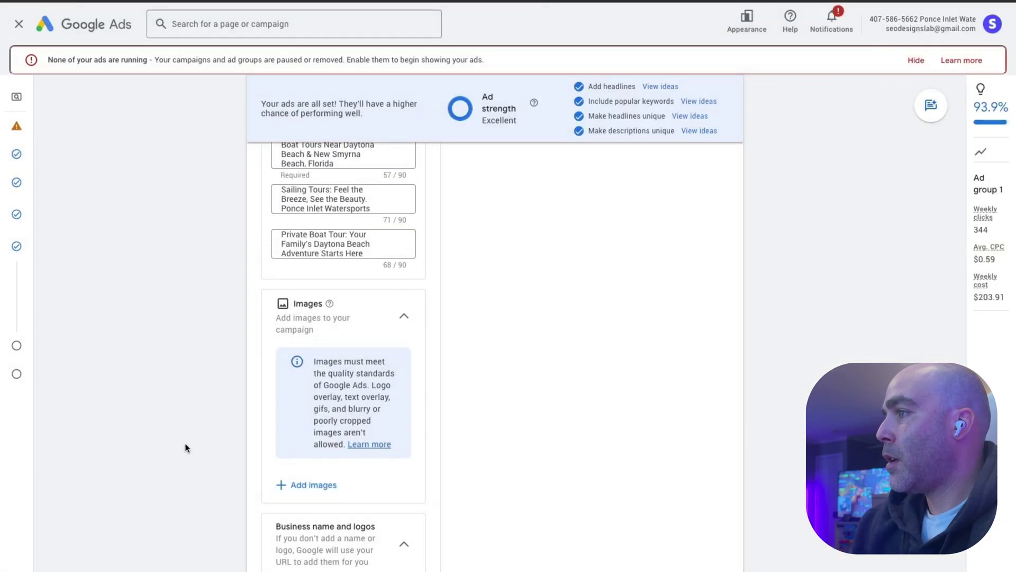
scroll(187, 448, "down", 1)
scroll(273, 431, "up", 3)
scroll(313, 452, "down", 2)
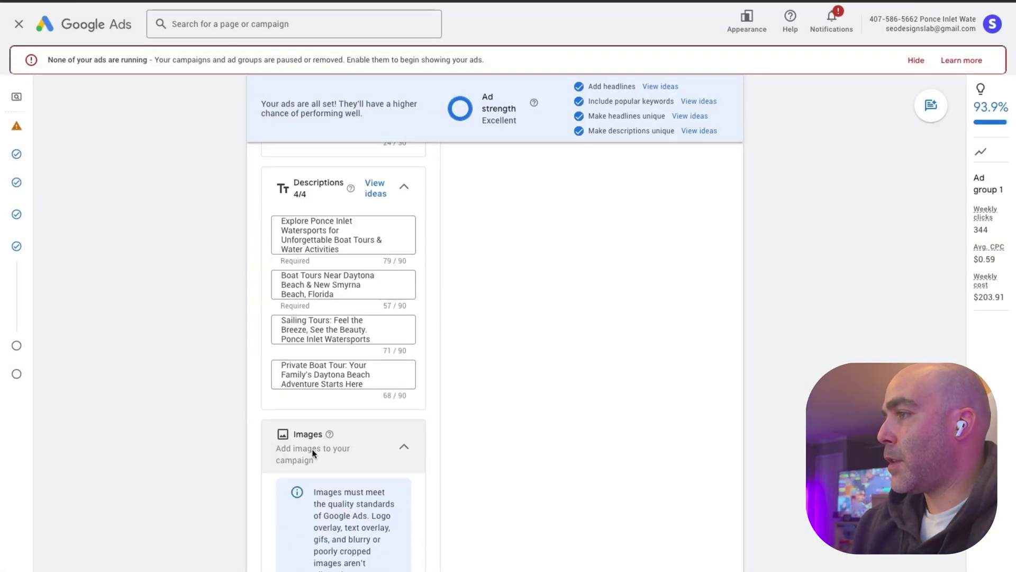
scroll(289, 472, "up", 4)
scroll(289, 472, "up", 10)
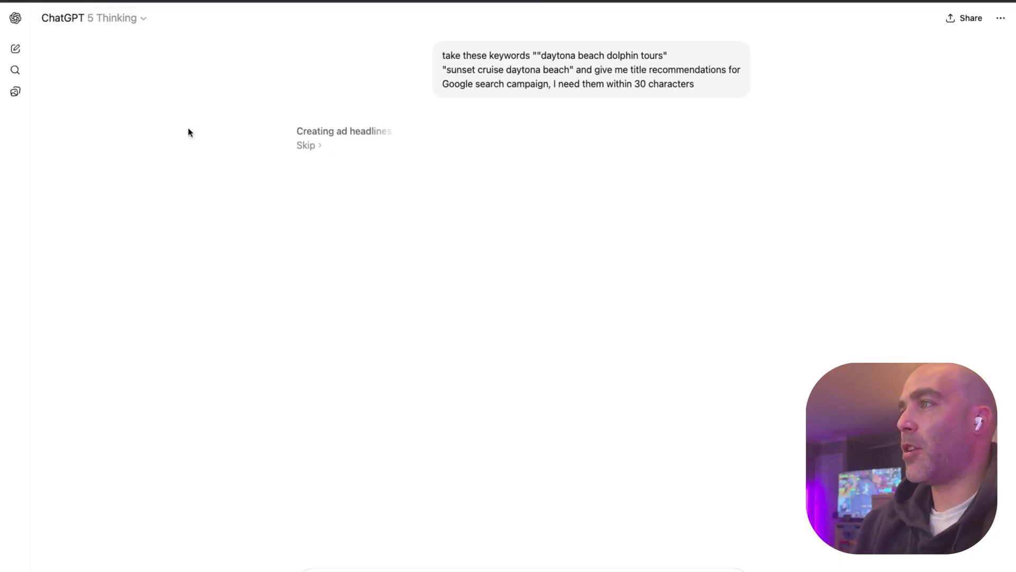
- Get ChatGPT's headline ideas, then send the 90-minute tour, snacks and kids-3-and-under-free details
left_click(318, 147)
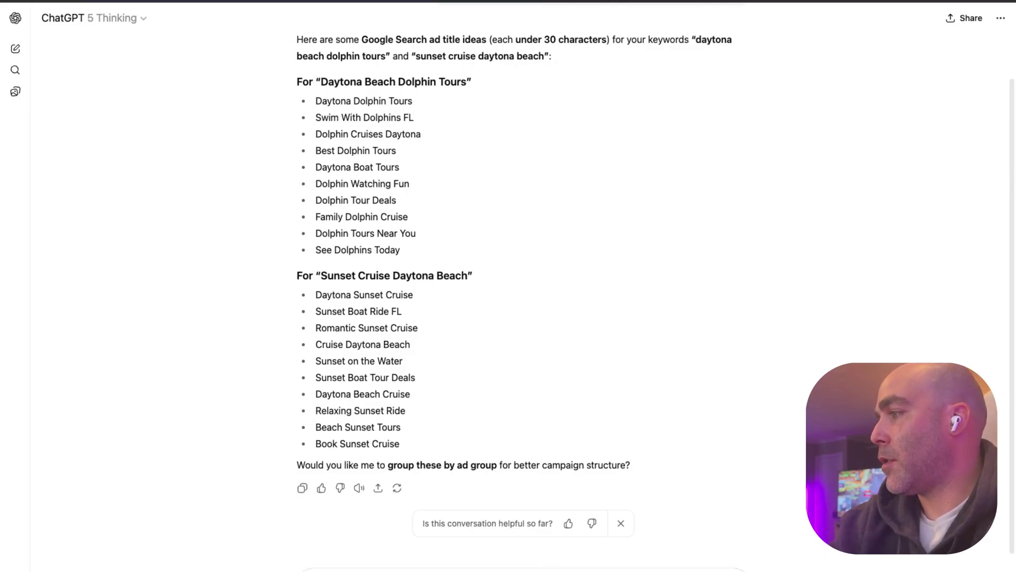
type("the tour is 90 minutes, bring your own snacks and drinks children 3 and under are free")
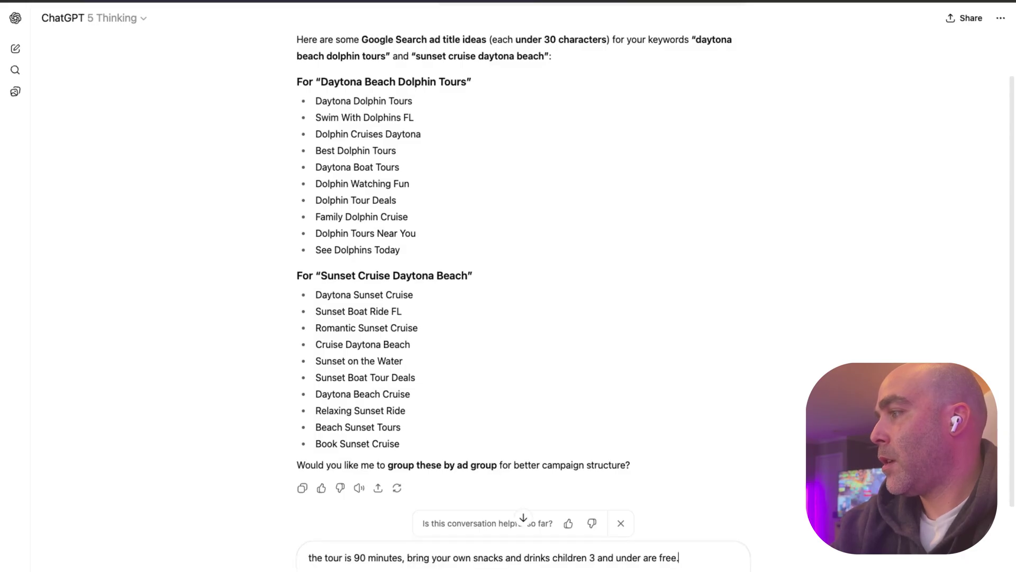
key("Return")
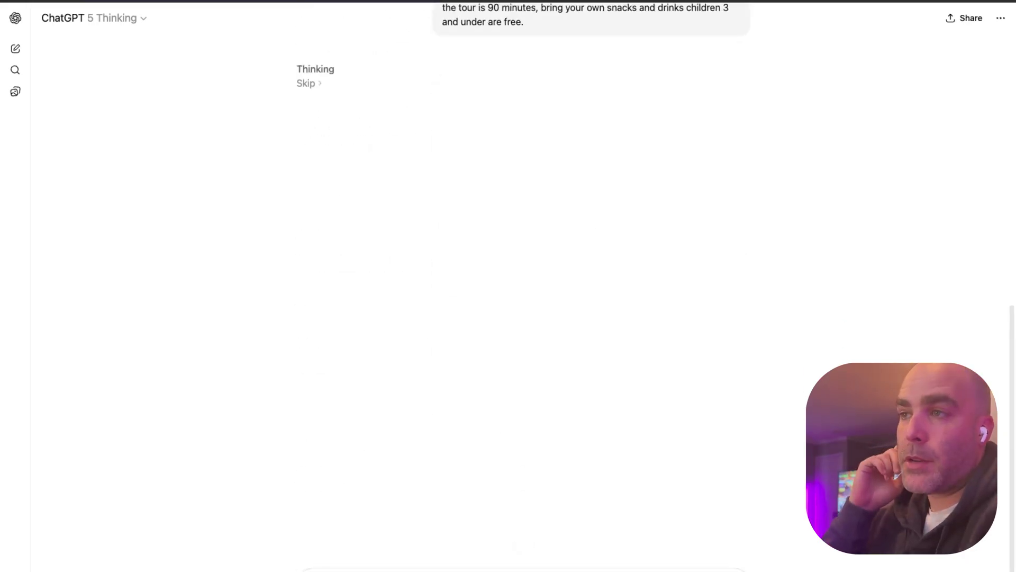
scroll(184, 406, "up", 5)
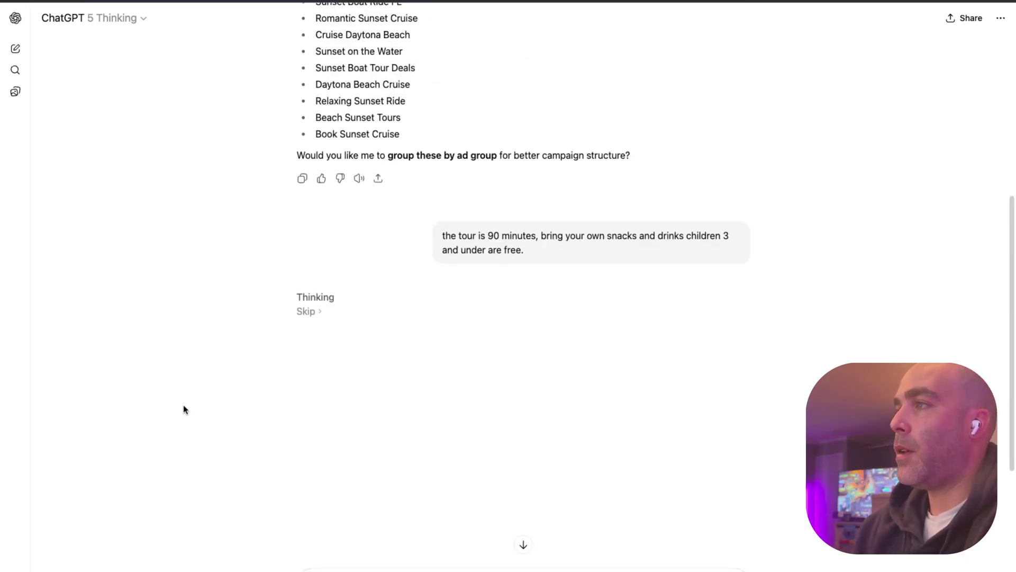
scroll(183, 406, "up", 1)
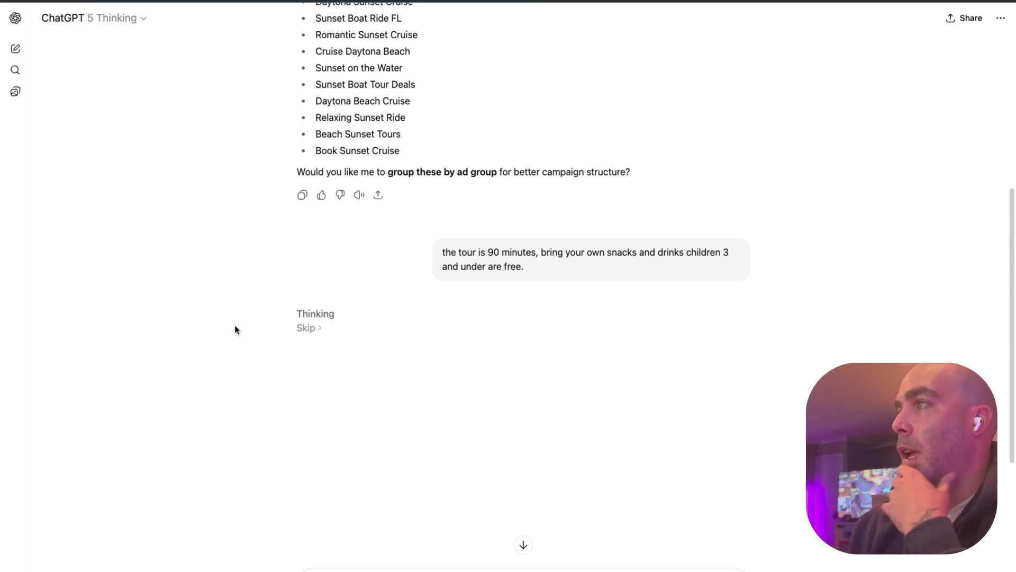
- Start drafting a new 'Children Under 3 Free' sitelink in the campaign's sitelink settings
key("super+Tab")
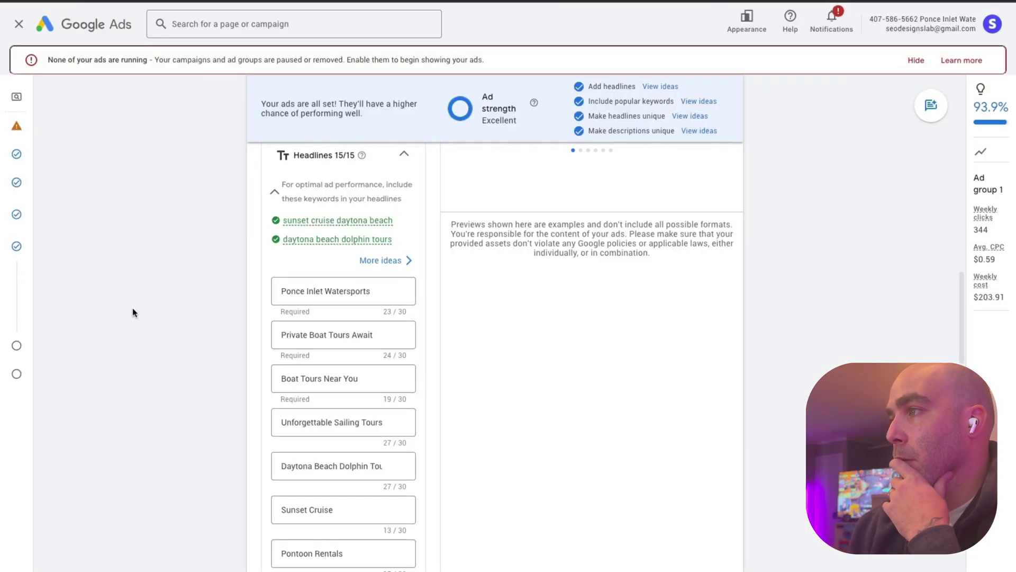
scroll(207, 304, "down", 15)
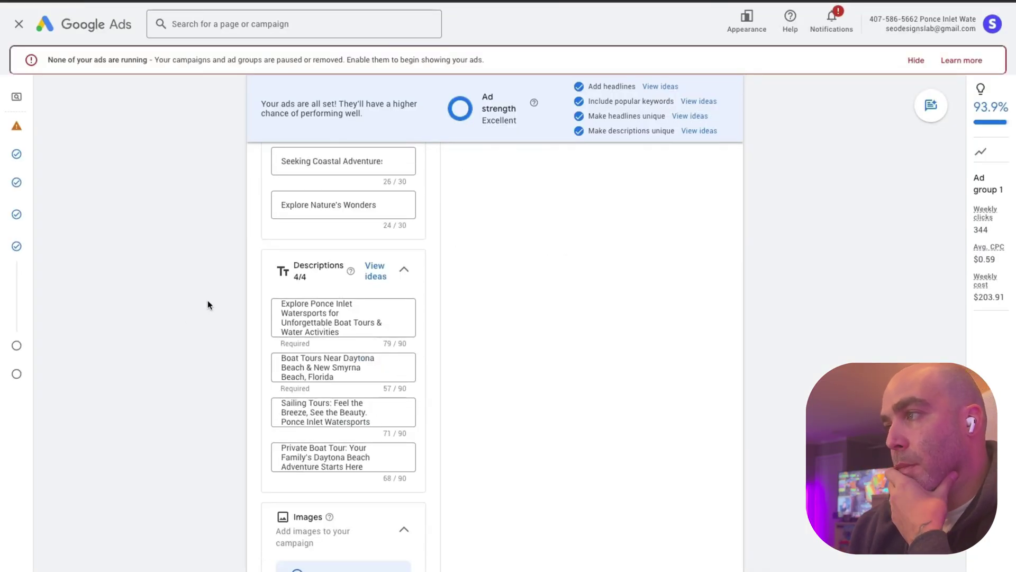
scroll(209, 302, "down", 8)
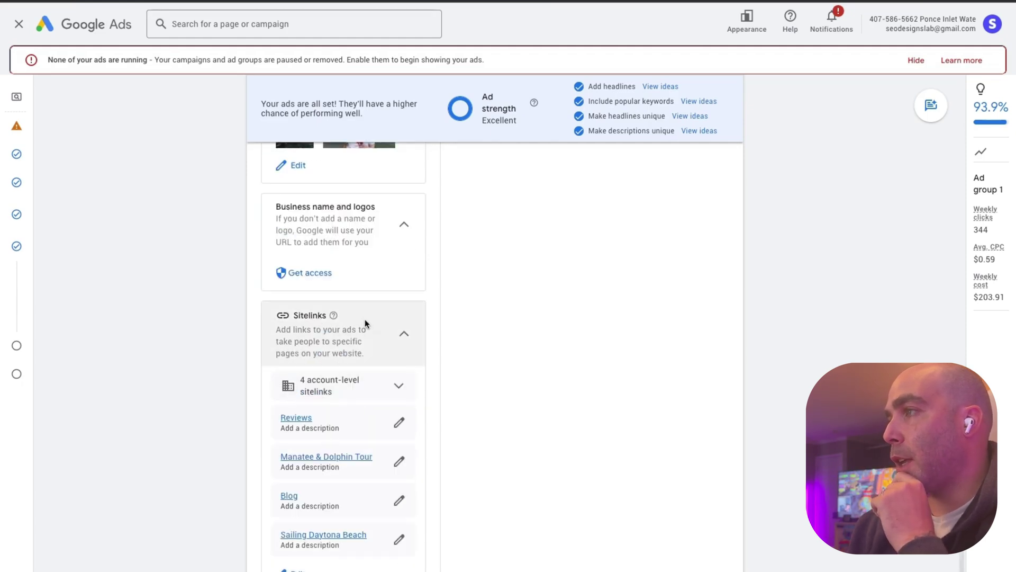
scroll(389, 369, "down", 2)
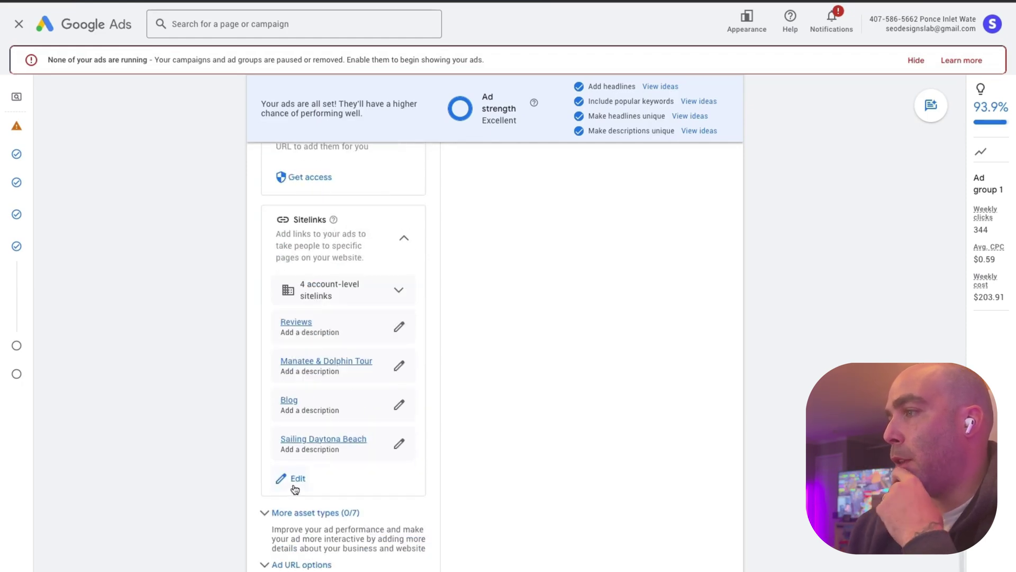
left_click(295, 482)
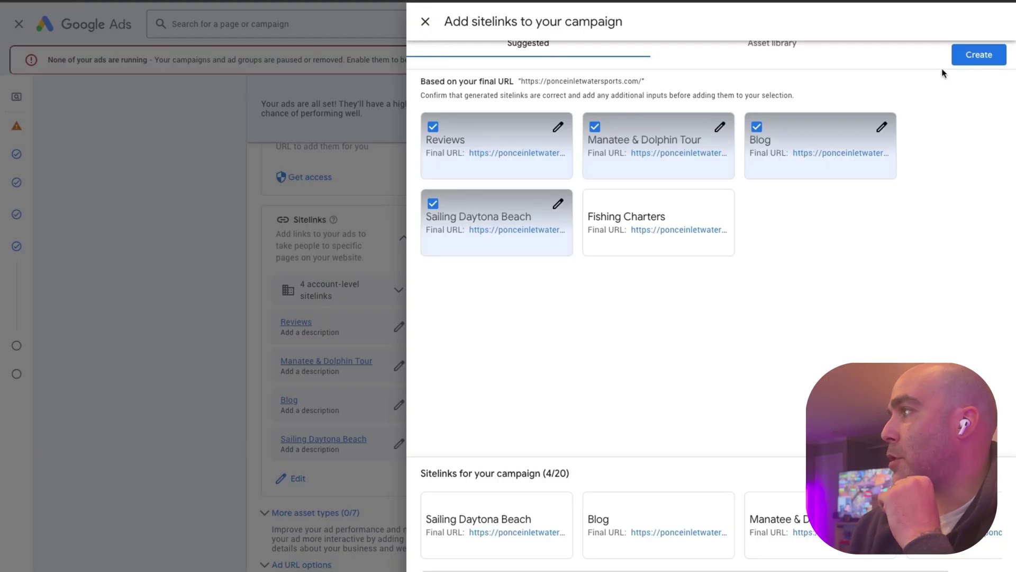
left_click(970, 55)
left_click(294, 133)
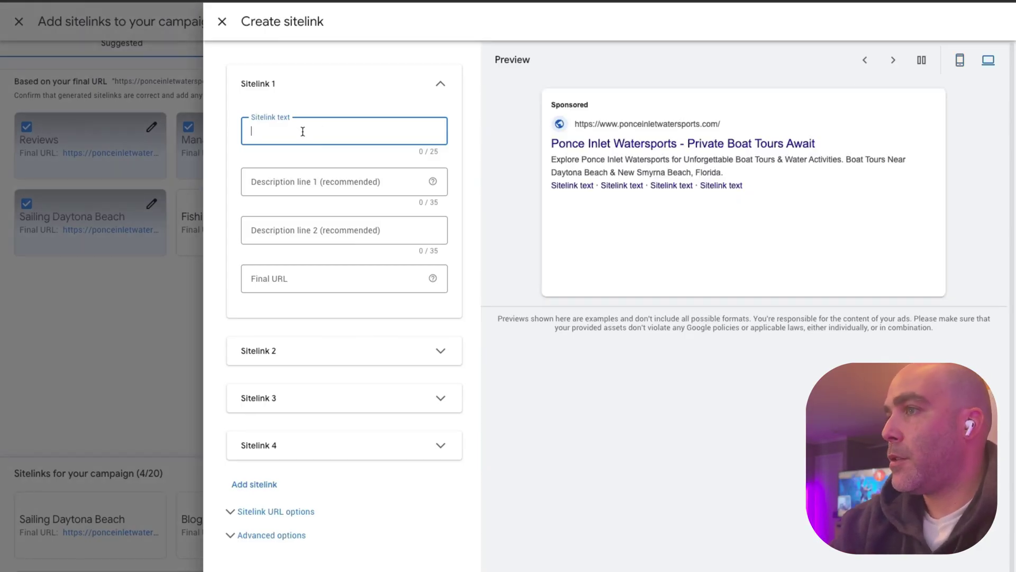
type("Children Und")
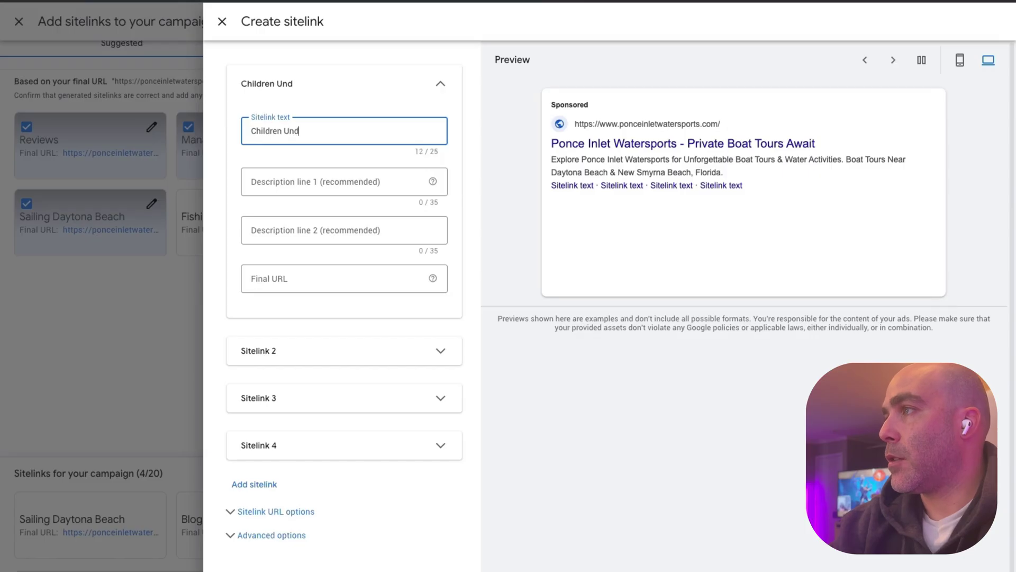
type("er 3 Free")
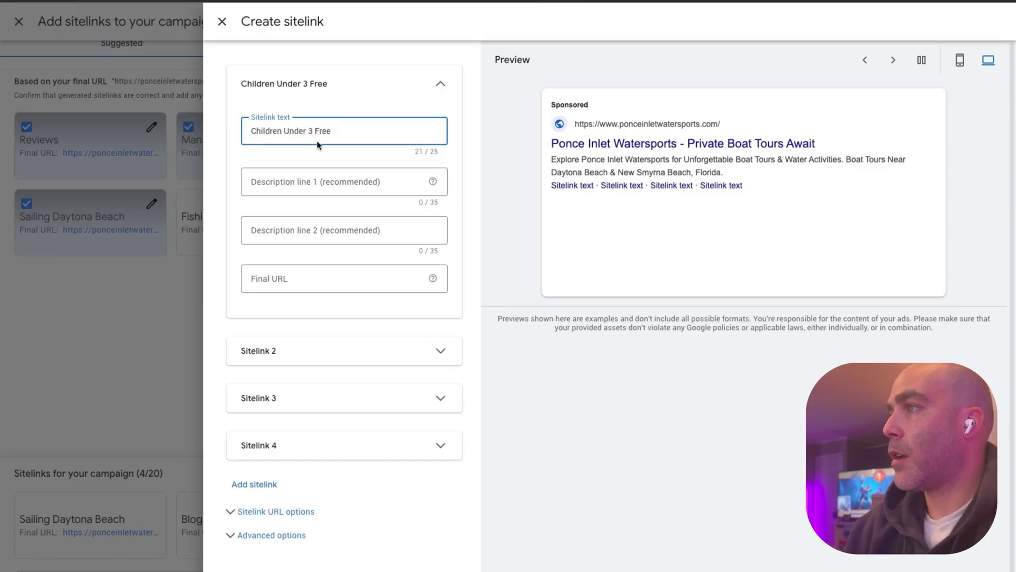
left_click(310, 180)
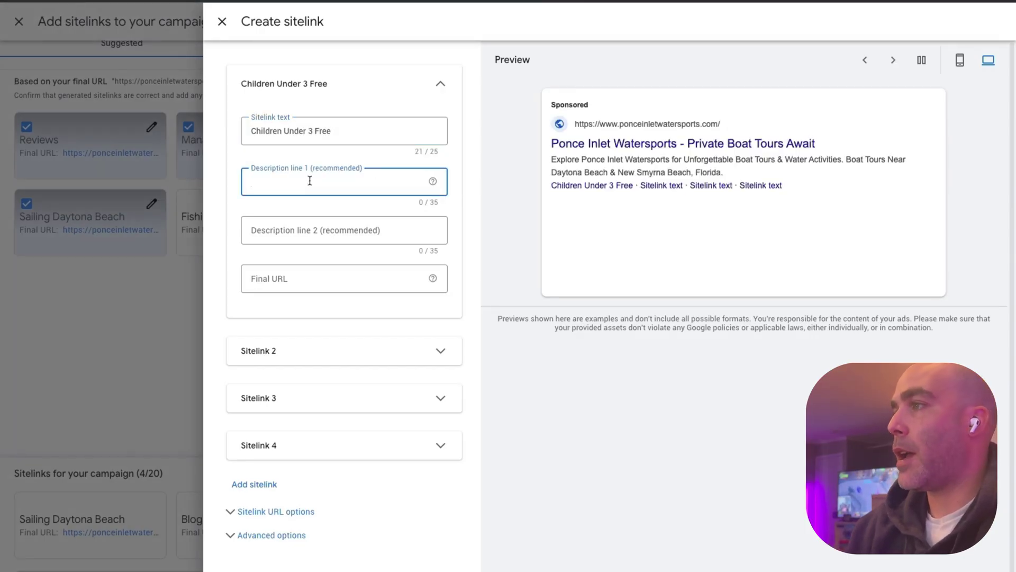
left_click(278, 281)
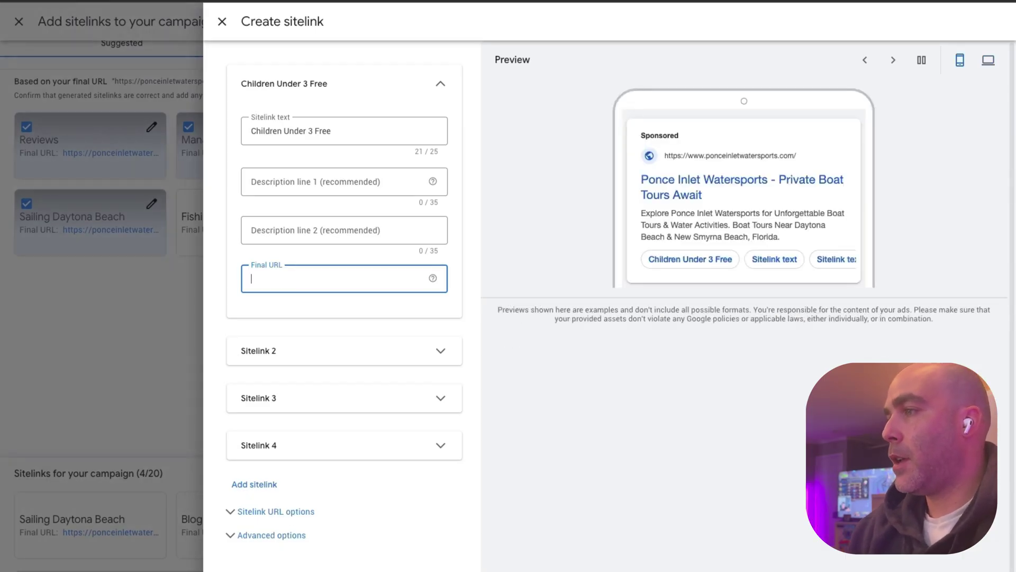
- Discard the sitelink draft and add the suggested Fishing Charters sitelink instead
key("Escape")
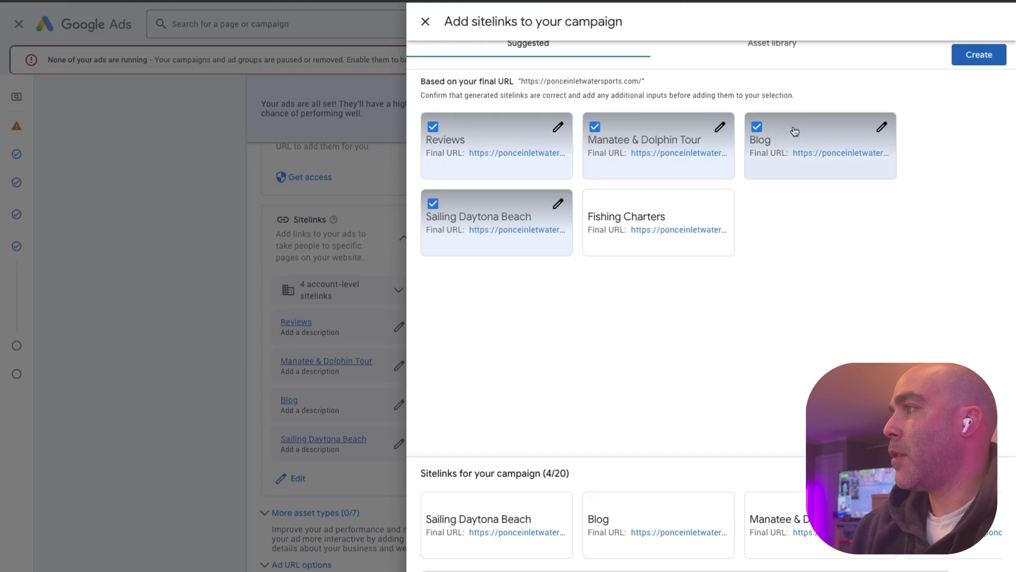
mouse_move(717, 224)
left_click(595, 204)
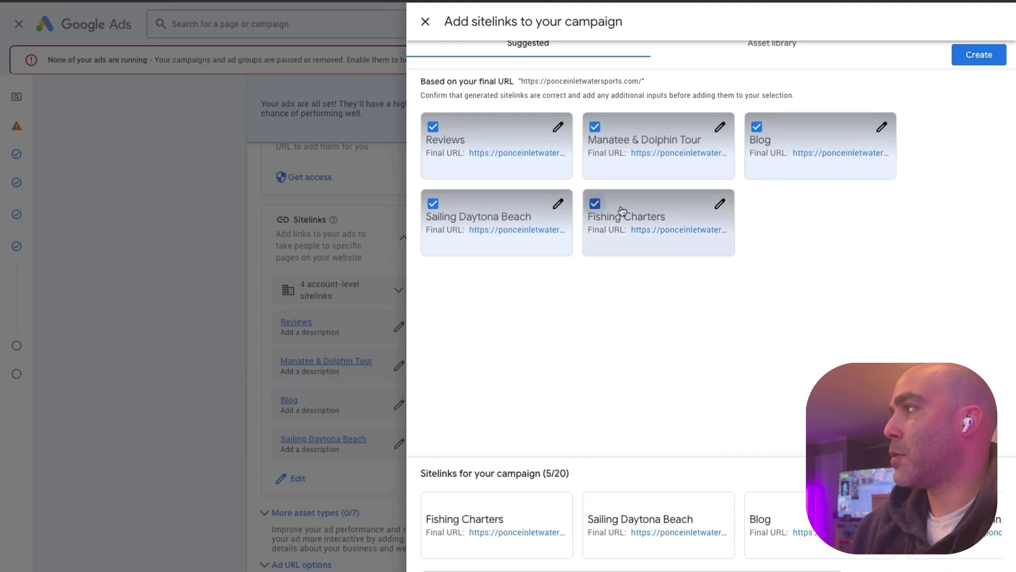
left_click(188, 334)
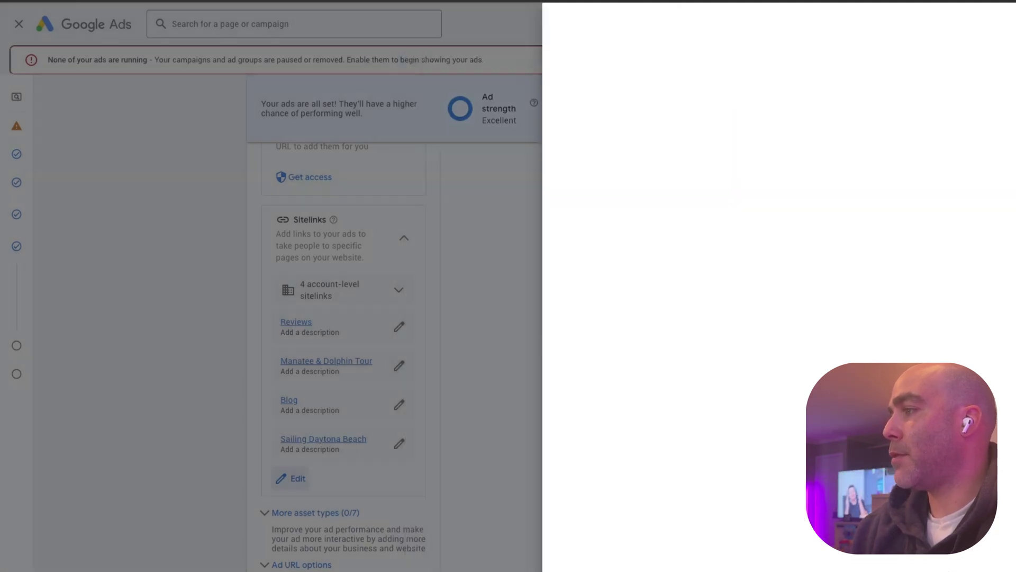
- Skip ChatGPT's thinking for the revised titles and select '90 Min Dolphin Tour'
scroll(183, 339, "up", 15)
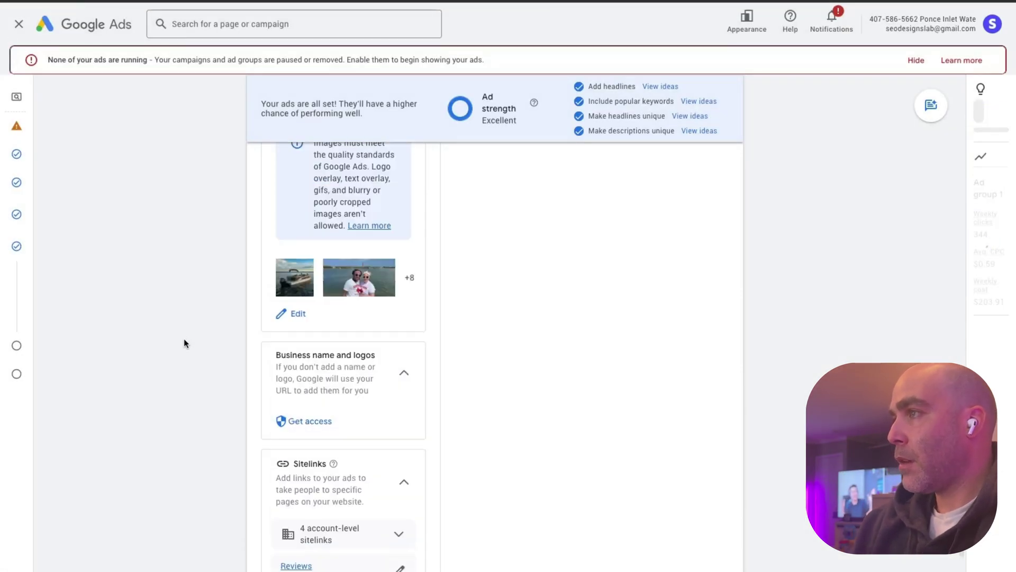
key("super+Tab")
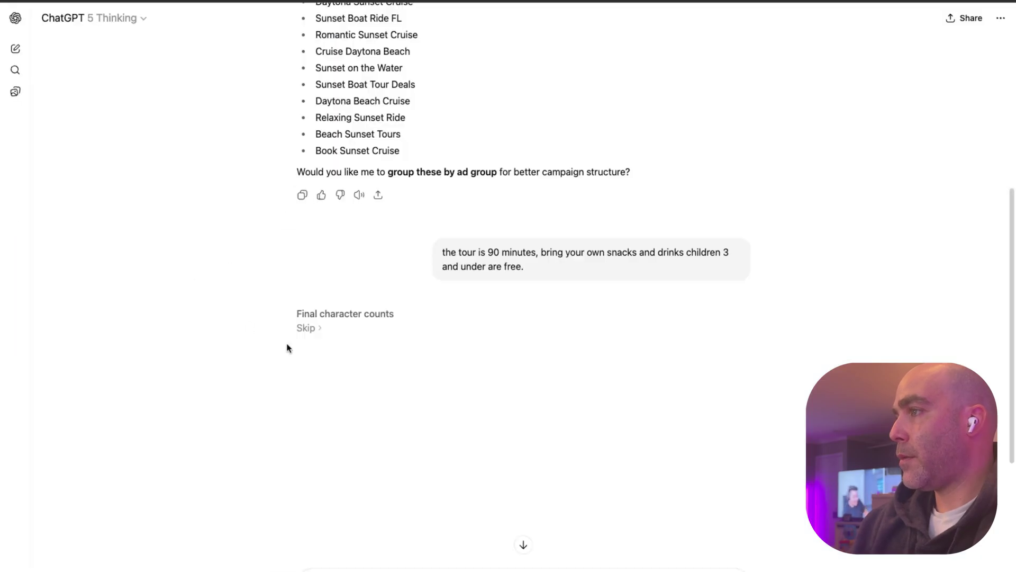
left_click(308, 328)
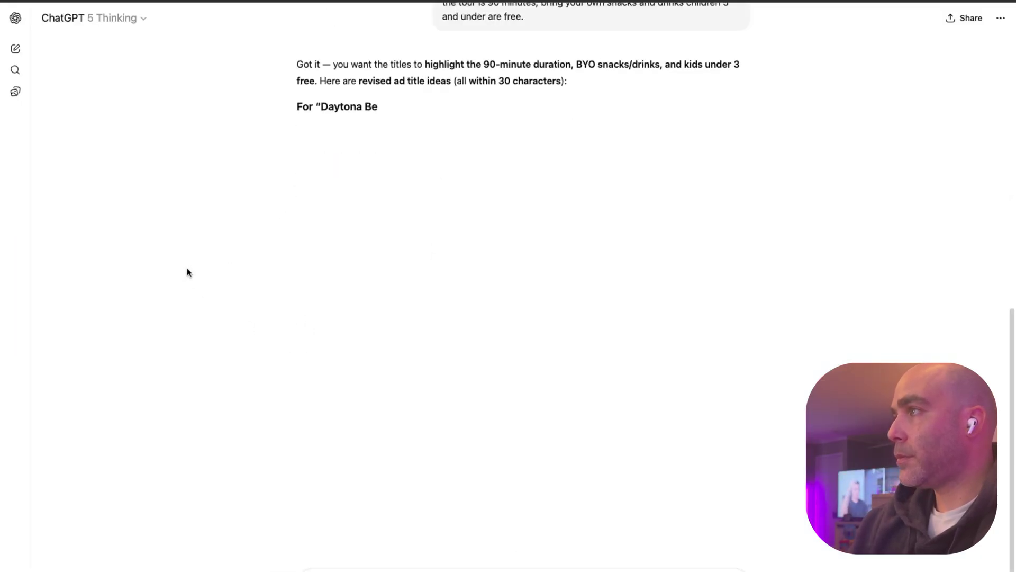
left_click_drag(316, 125, 401, 125)
key("super+c")
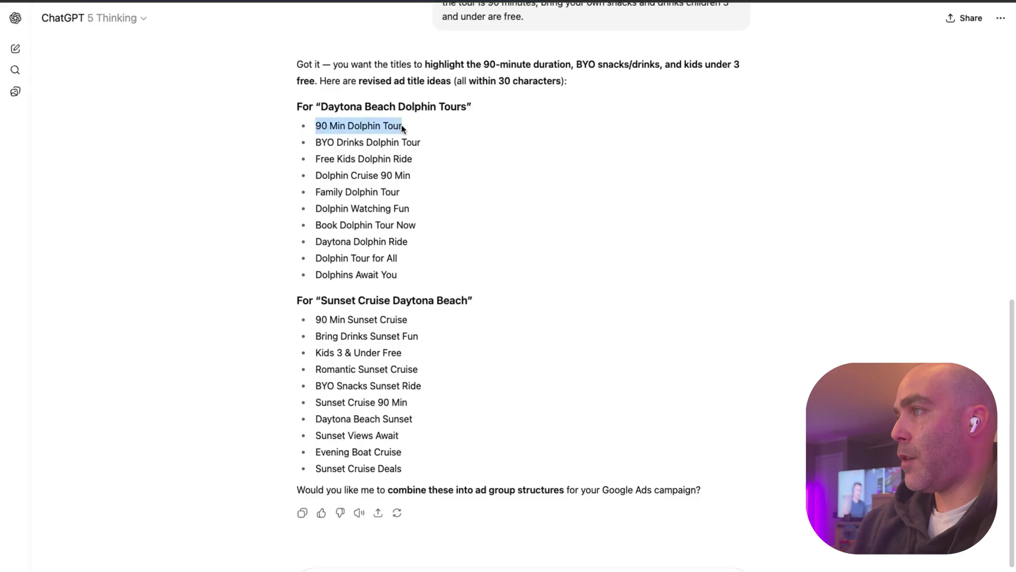
- Replace the Pontoon Rentals headline with '90 Min Dolphin Tour'
key("super+Tab")
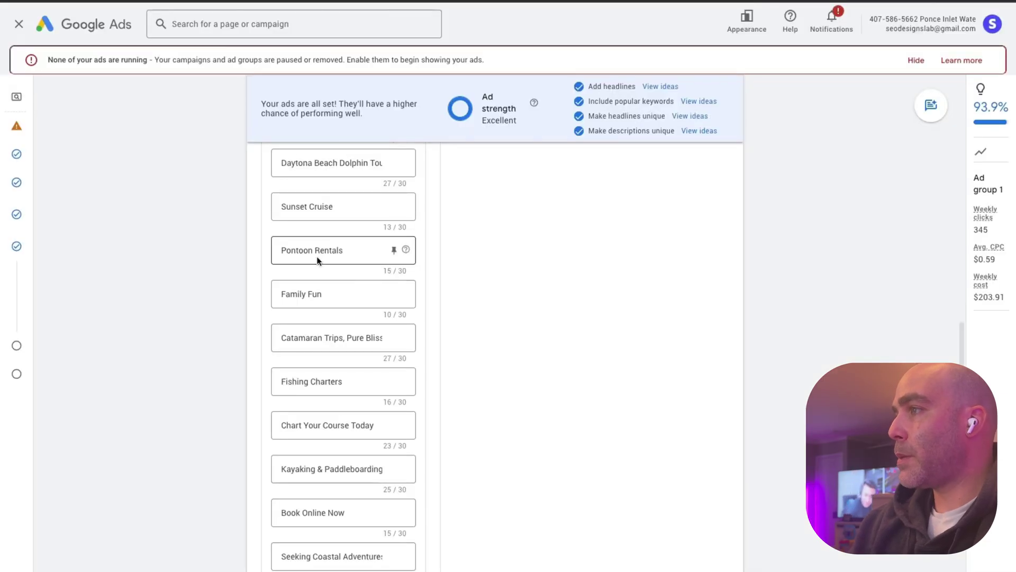
left_click(331, 249)
triple_click(351, 249)
key("super+v")
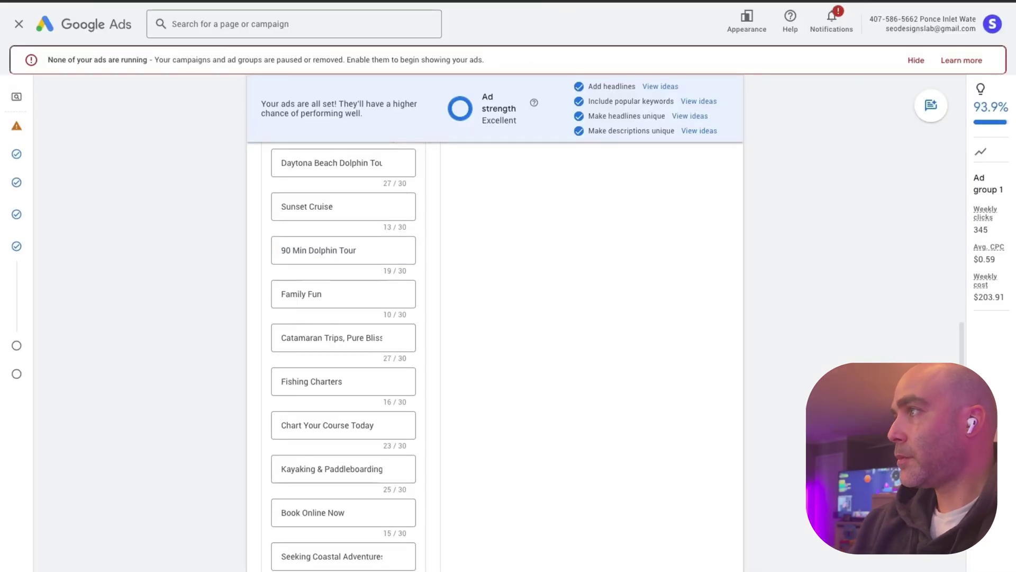
- Copy 'Sunset Cruise 90 Min' from ChatGPT and paste it over the Fishing Charters headline
key("super+Tab")
left_click_drag(422, 225, 321, 225)
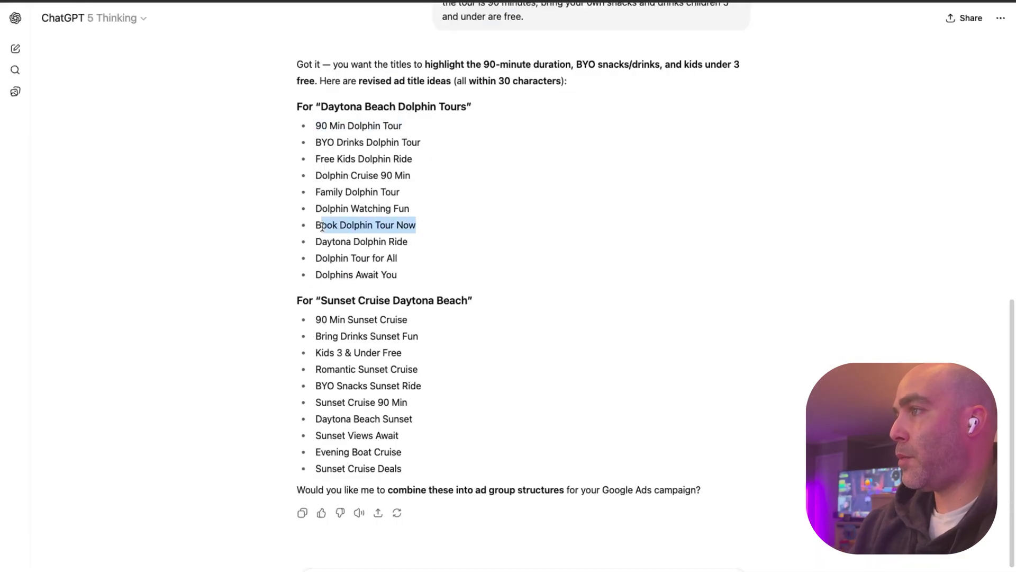
left_click(324, 206)
scroll(320, 210, "down", 2)
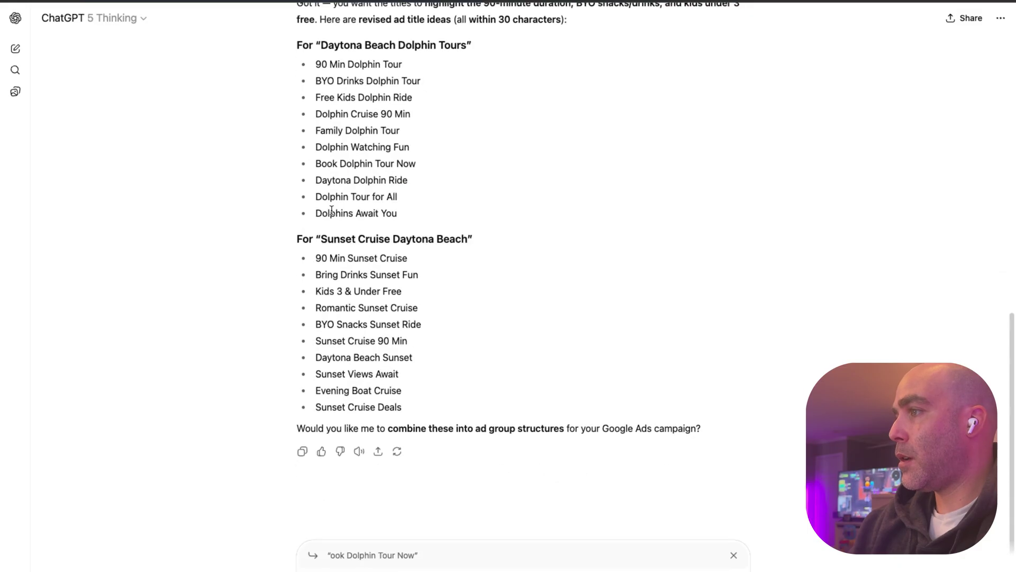
left_click_drag(316, 340, 411, 343)
key("ctrl+c")
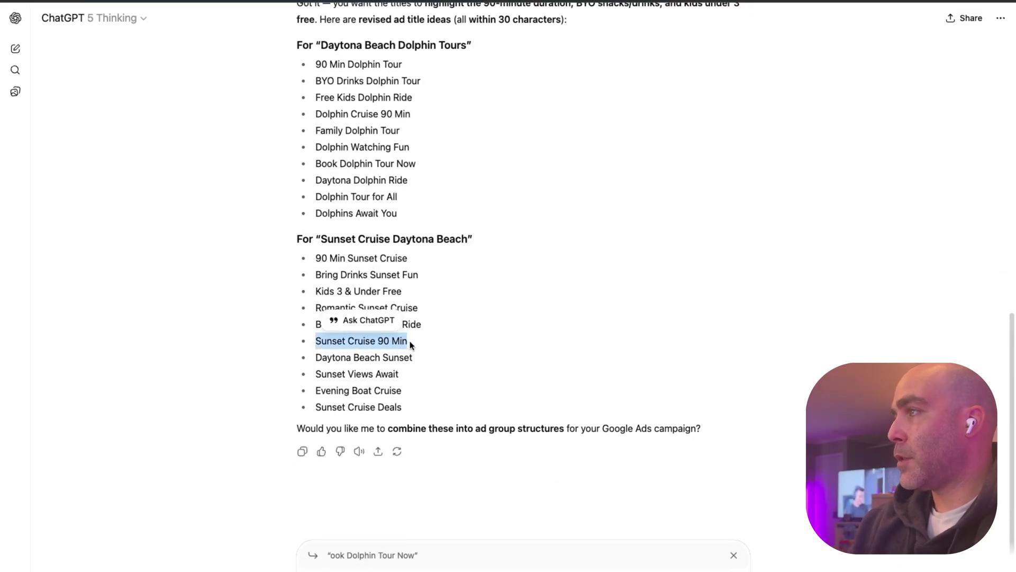
key("super+Tab")
left_click(336, 381)
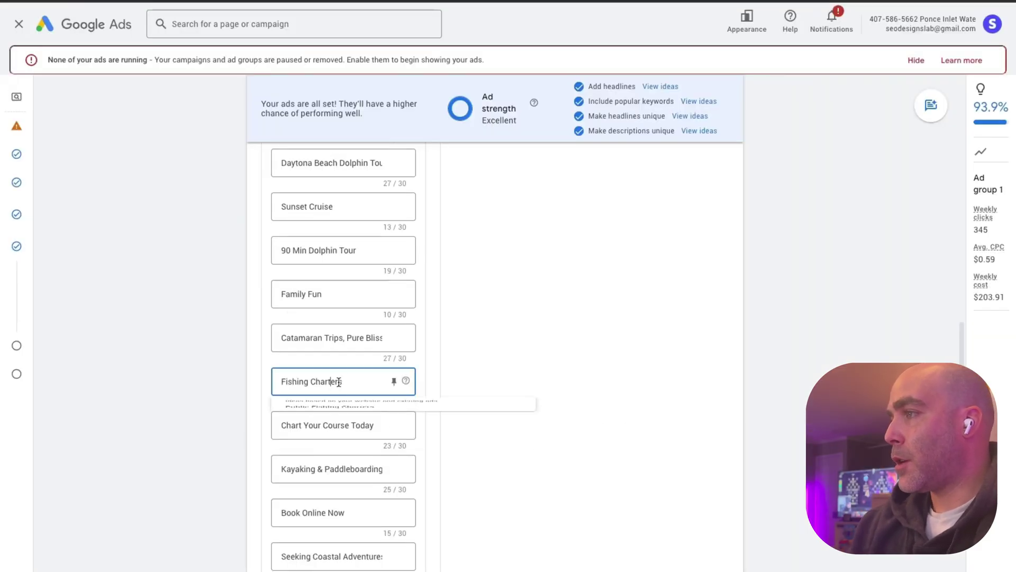
key("ctrl+a")
key("ctrl+v")
left_click(182, 356)
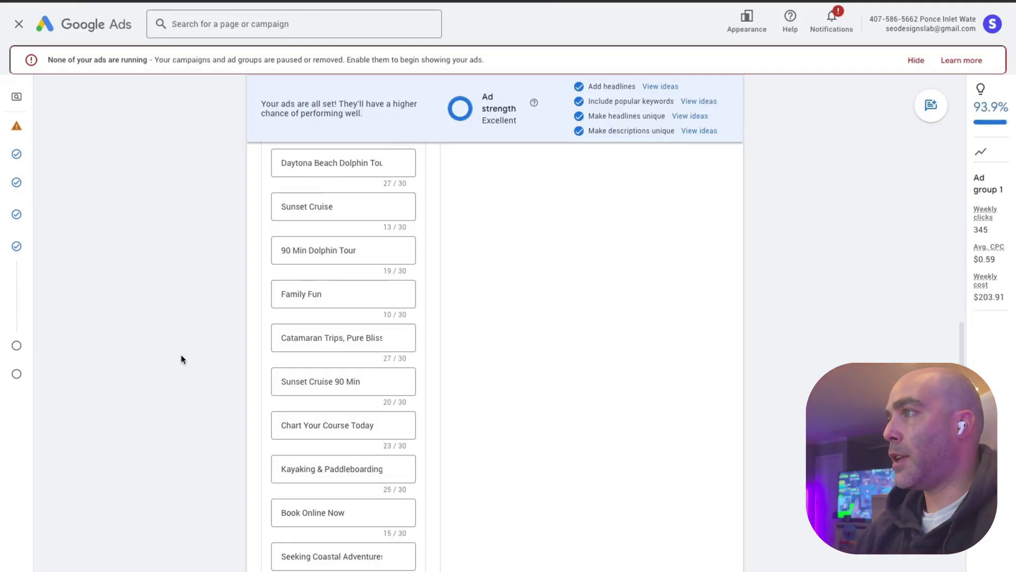
scroll(350, 269, "up", 4)
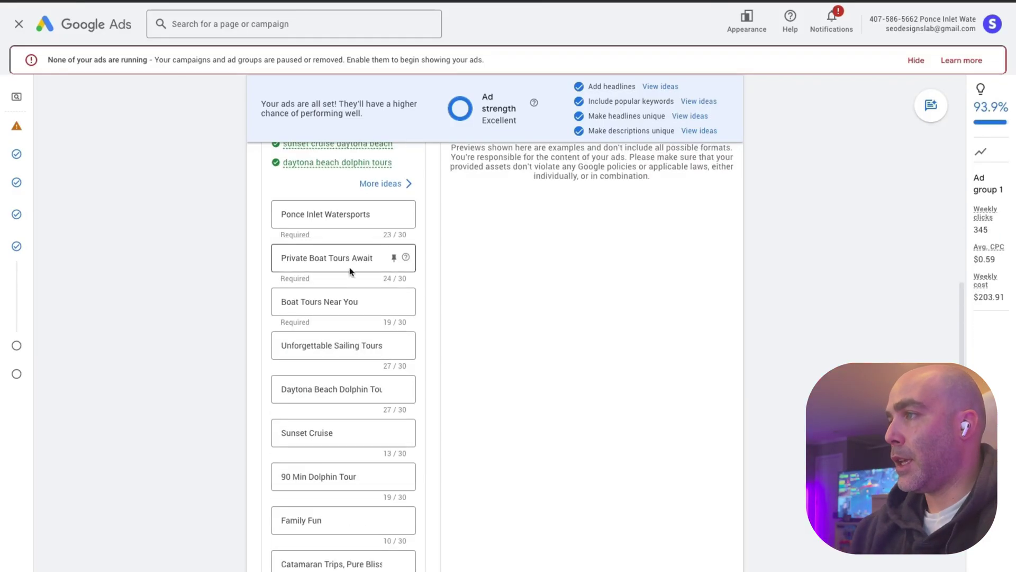
scroll(349, 270, "up", 2)
scroll(266, 261, "down", 15)
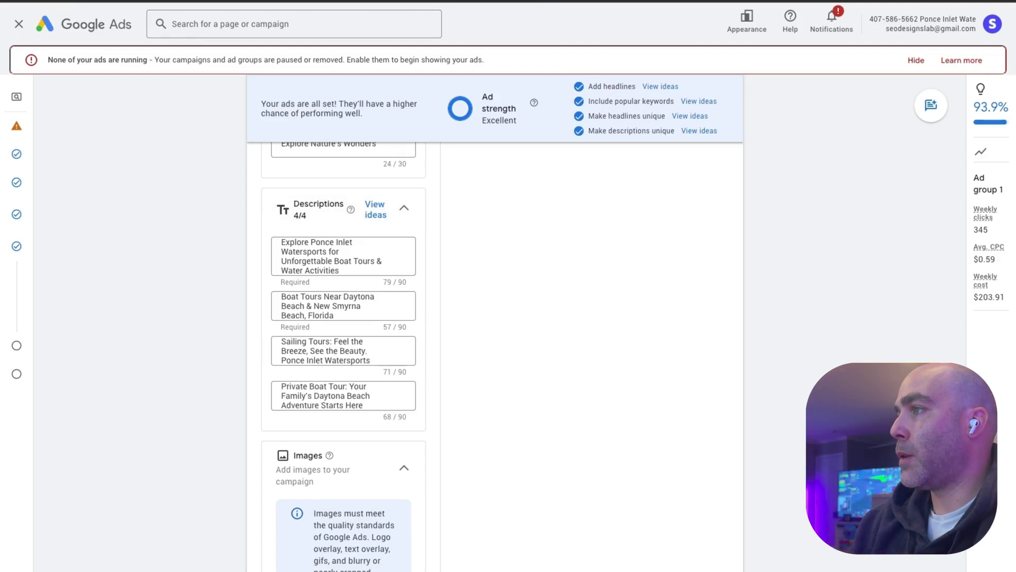
key("alt+Tab")
- Clear the quoted snippet and ask ChatGPT for 8 description variations under 90 characters
left_click(378, 565)
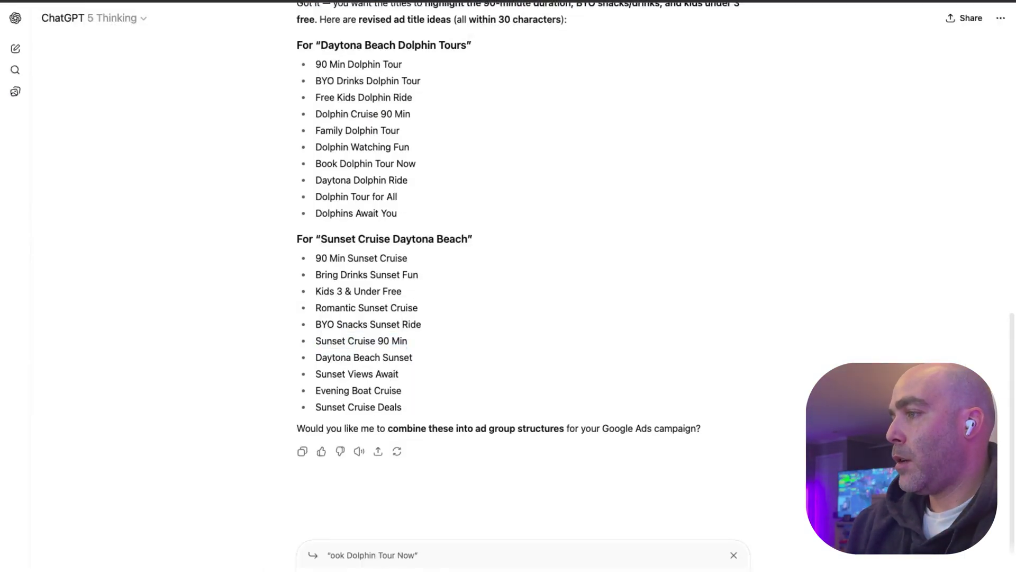
left_click(733, 555)
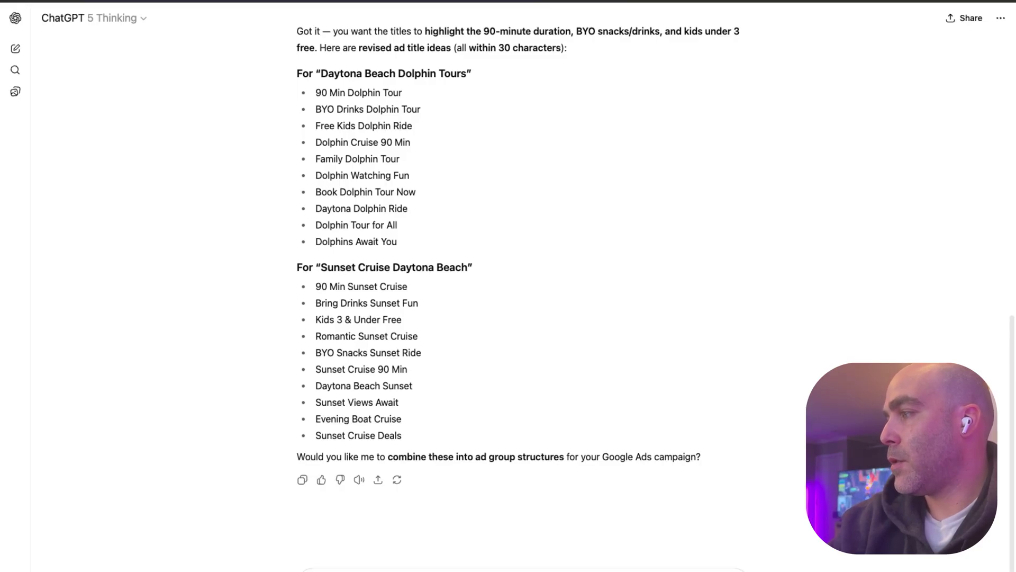
key("Return")
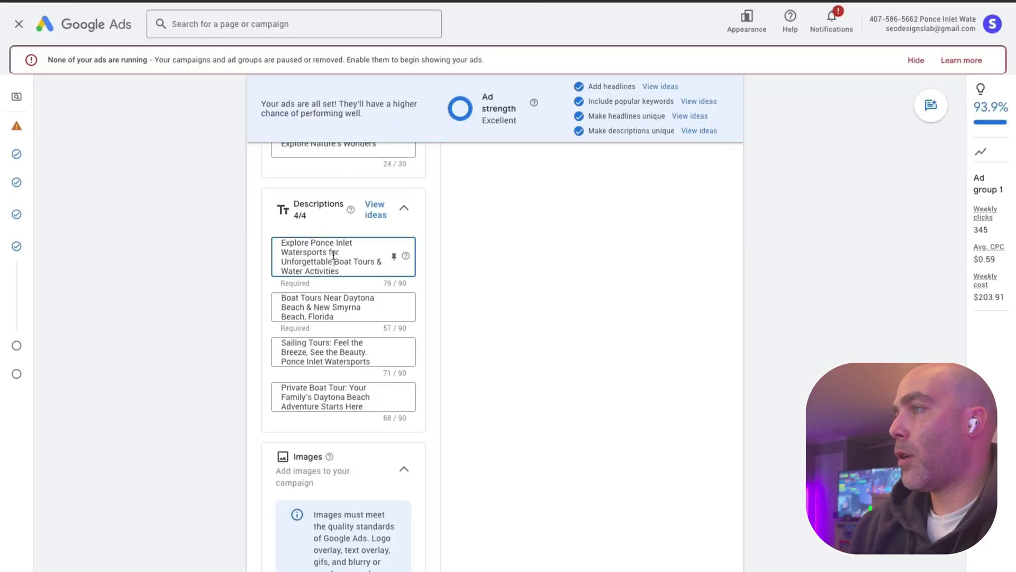
- Reveal the seven additional asset types and expand, then collapse, Promotions
scroll(235, 259, "up", 6)
scroll(234, 263, "up", 5)
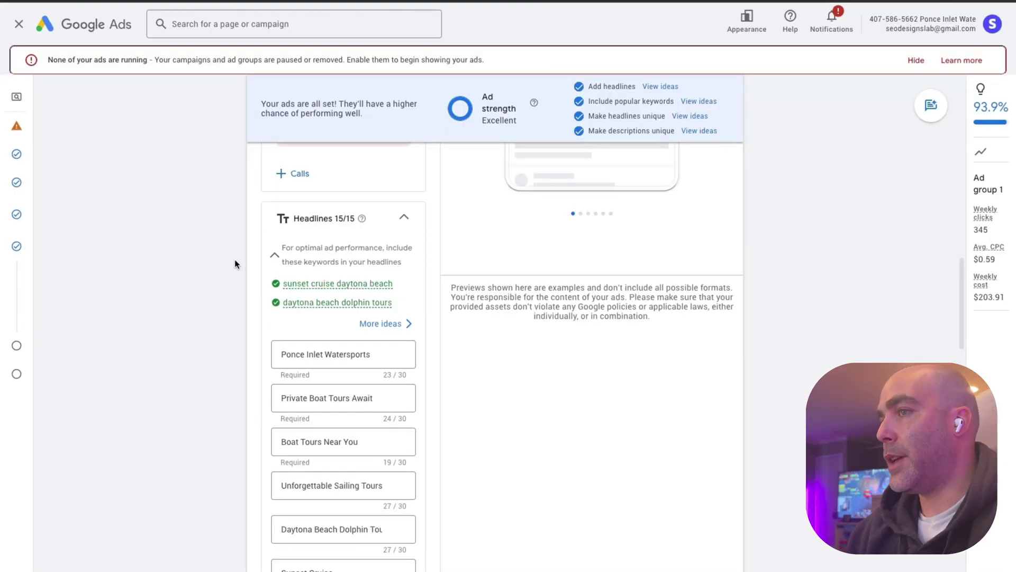
scroll(233, 268, "down", 15)
scroll(228, 268, "down", 11)
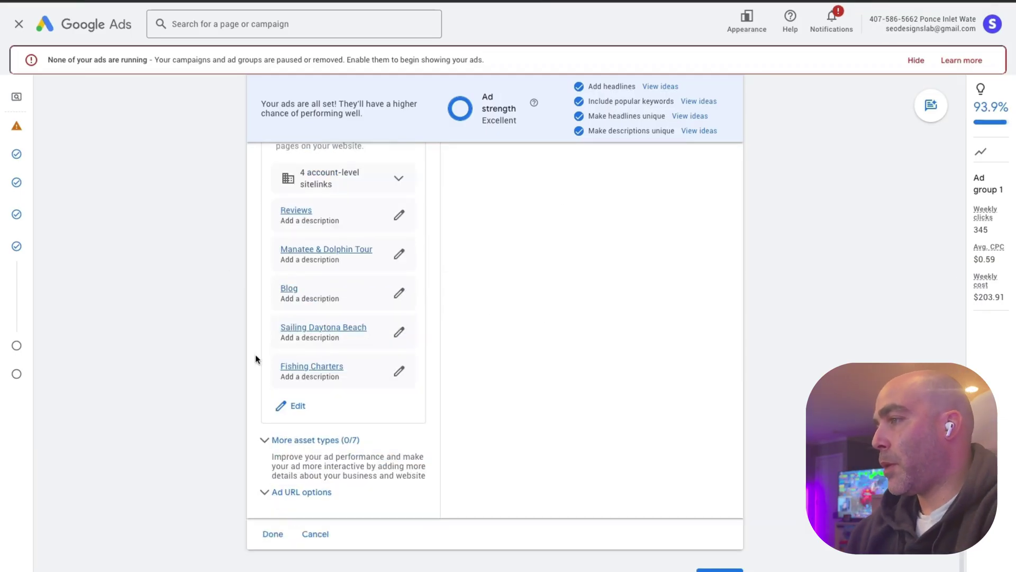
scroll(250, 377, "up", 9)
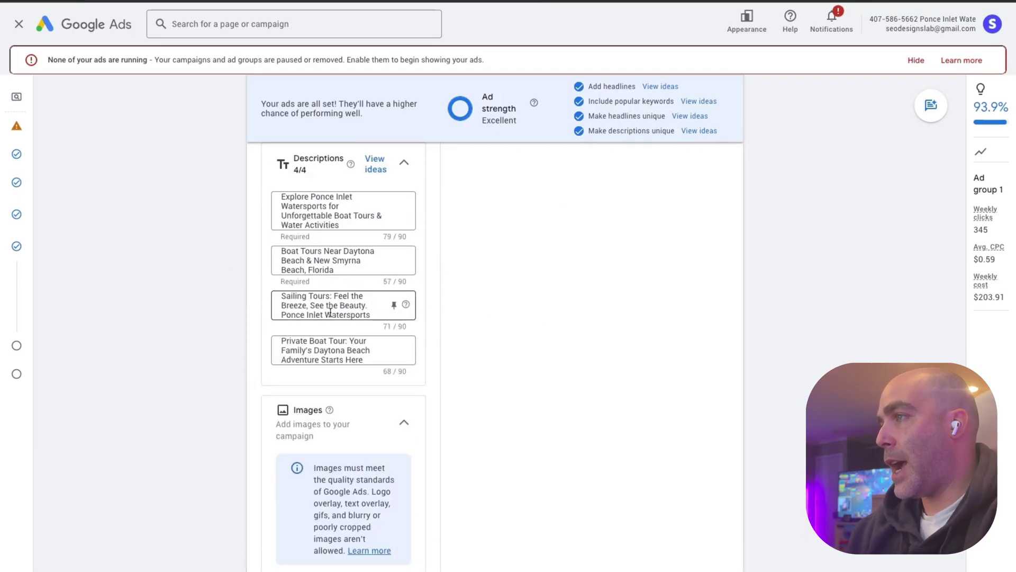
scroll(208, 316, "down", 10)
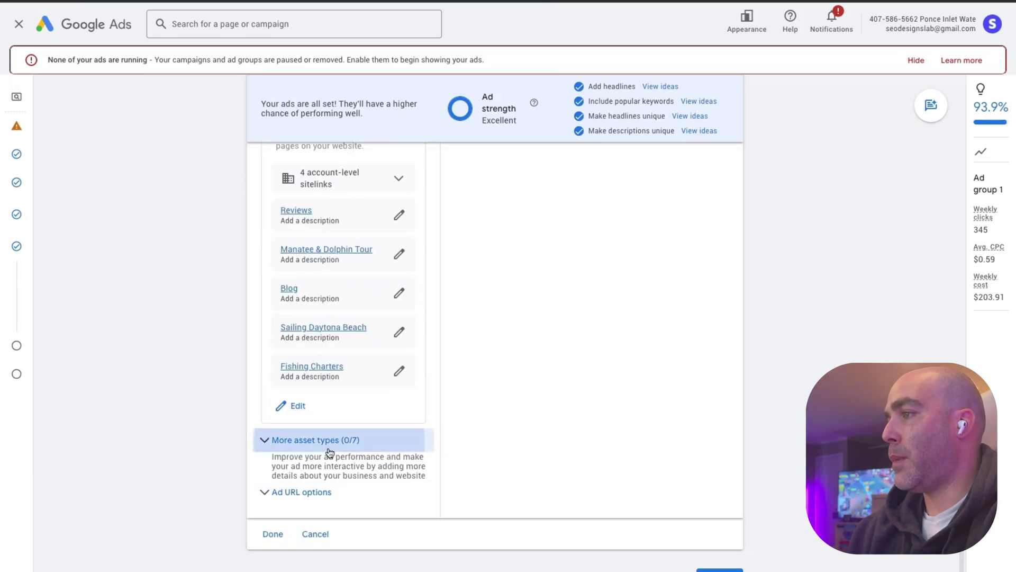
left_click(286, 440)
scroll(306, 492, "down", 2)
left_click(404, 401)
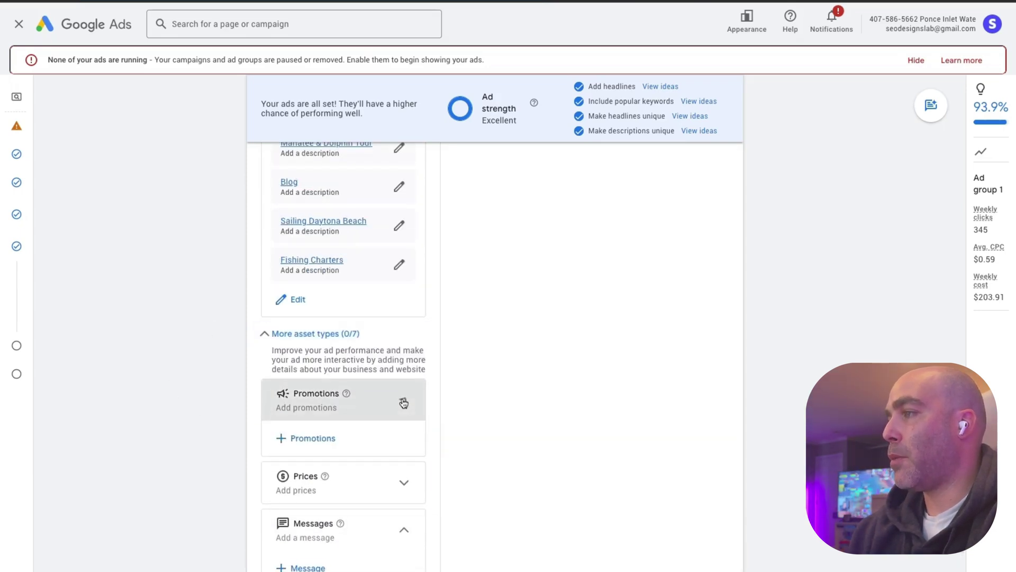
left_click(404, 402)
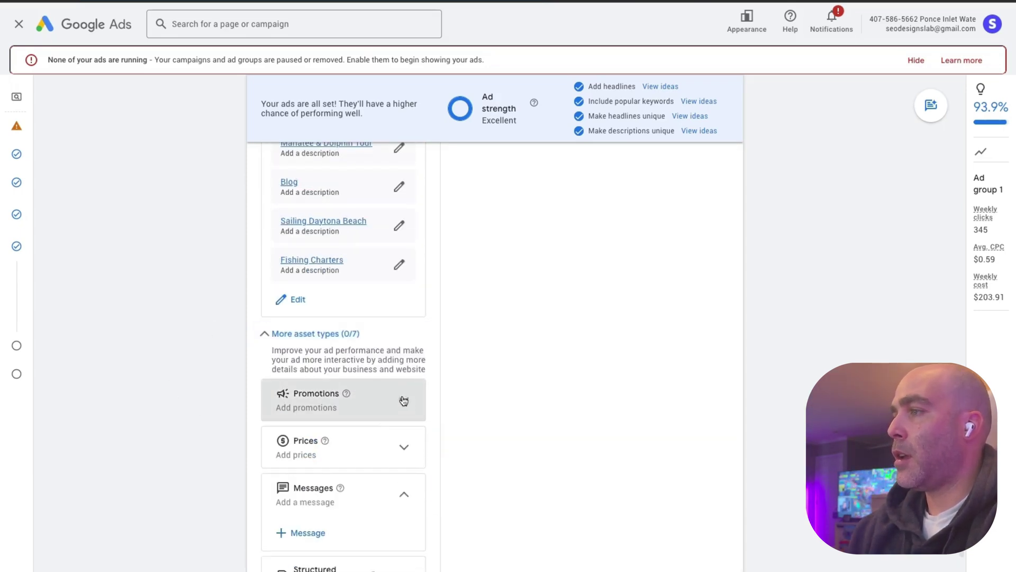
- Inspect the Prices, Messages and Structured snippets asset sections
scroll(398, 404, "down", 2)
left_click(406, 347)
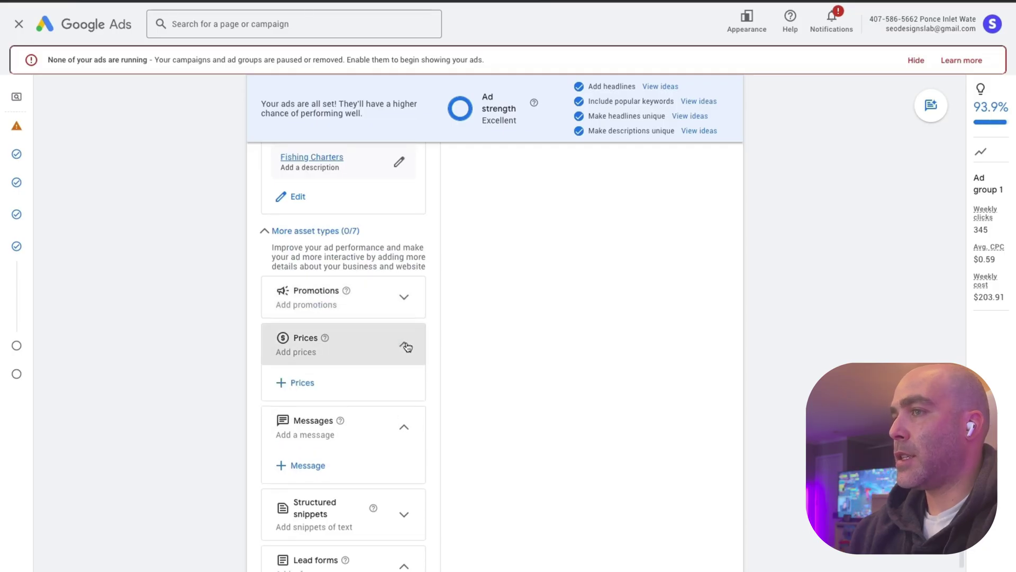
left_click(406, 344)
scroll(391, 371, "down", 2)
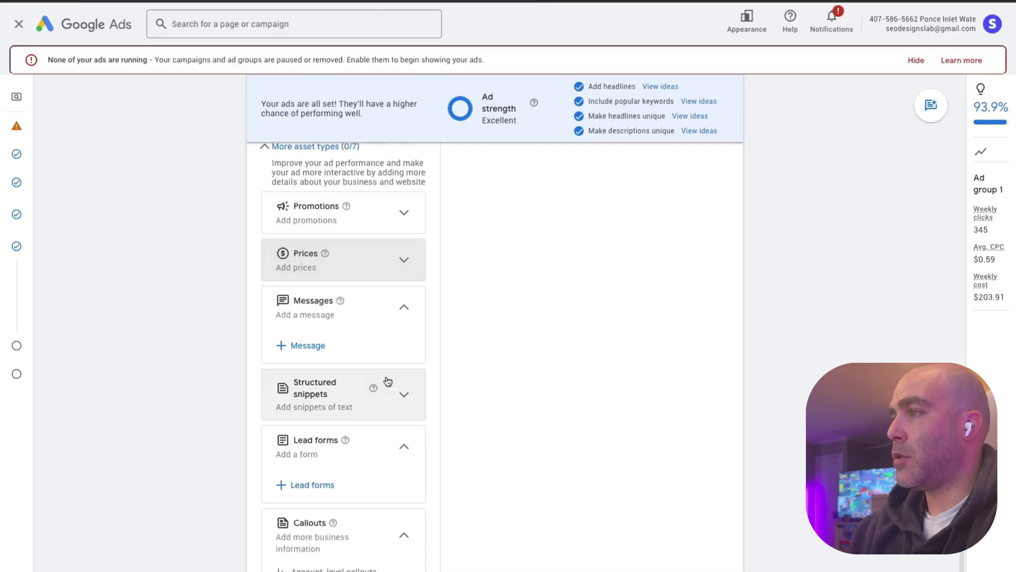
left_click(401, 311)
left_click(401, 311)
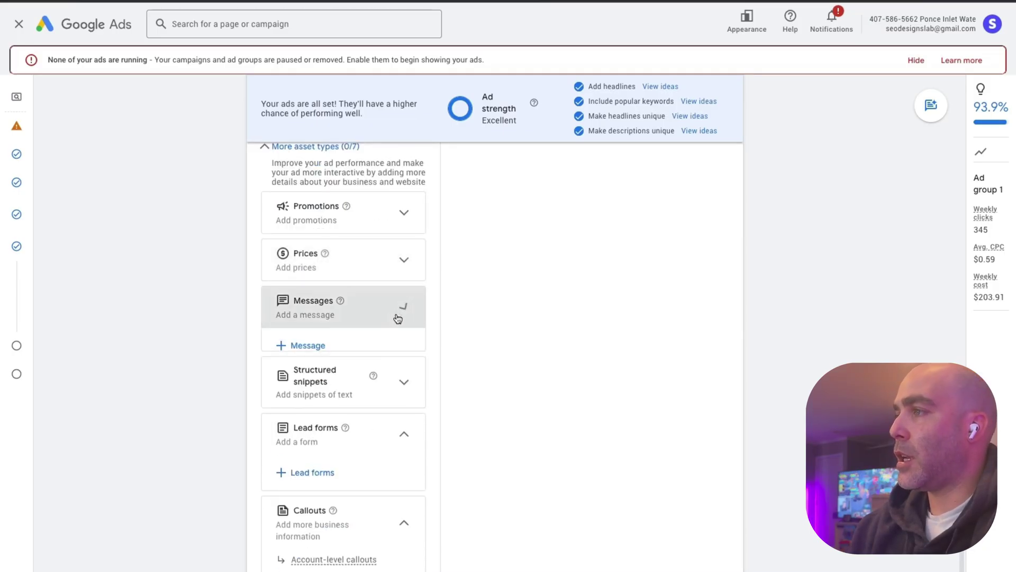
scroll(399, 381, "down", 1)
left_click(403, 379)
scroll(400, 382, "down", 2)
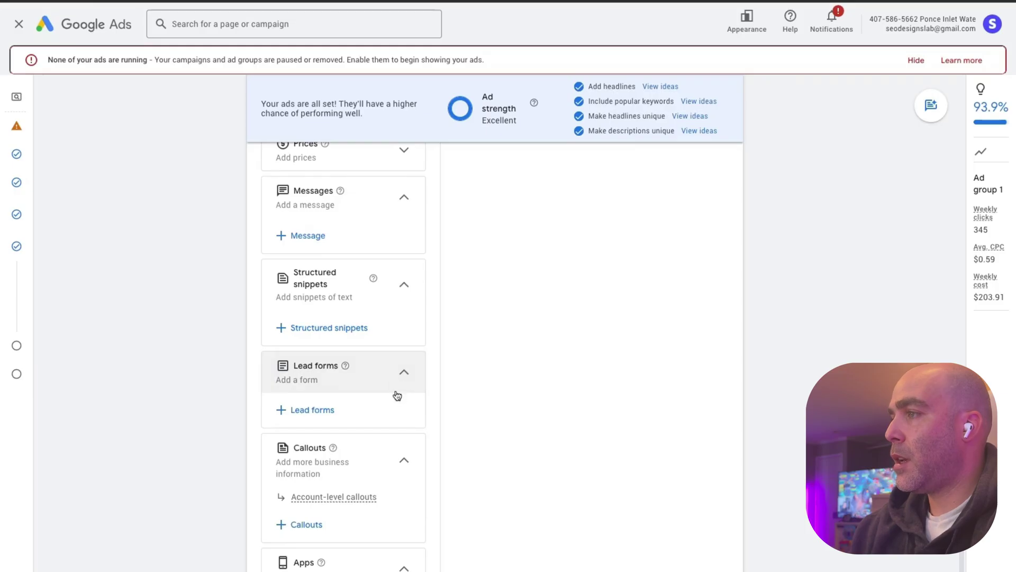
scroll(344, 395, "down", 3)
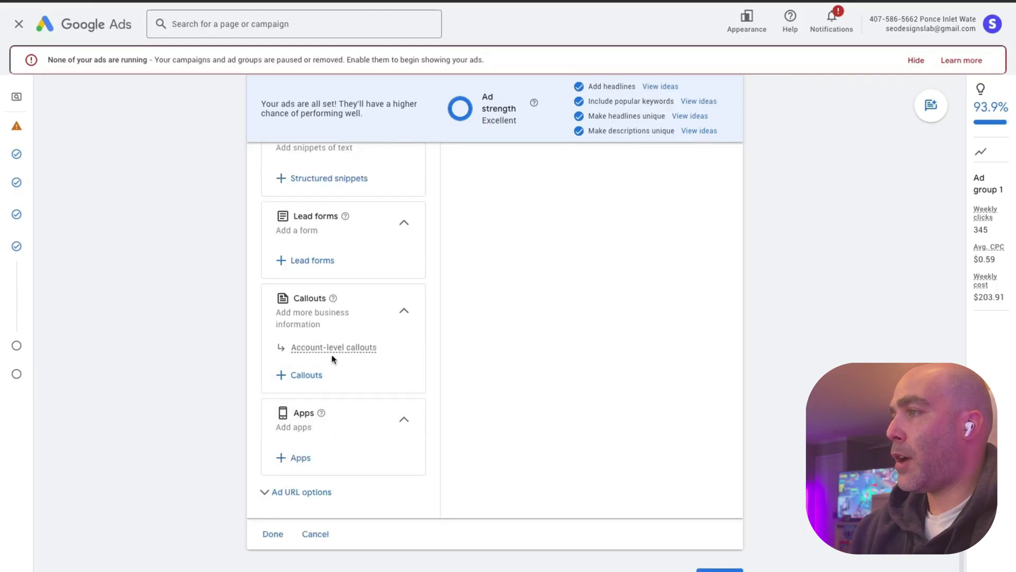
mouse_move(332, 348)
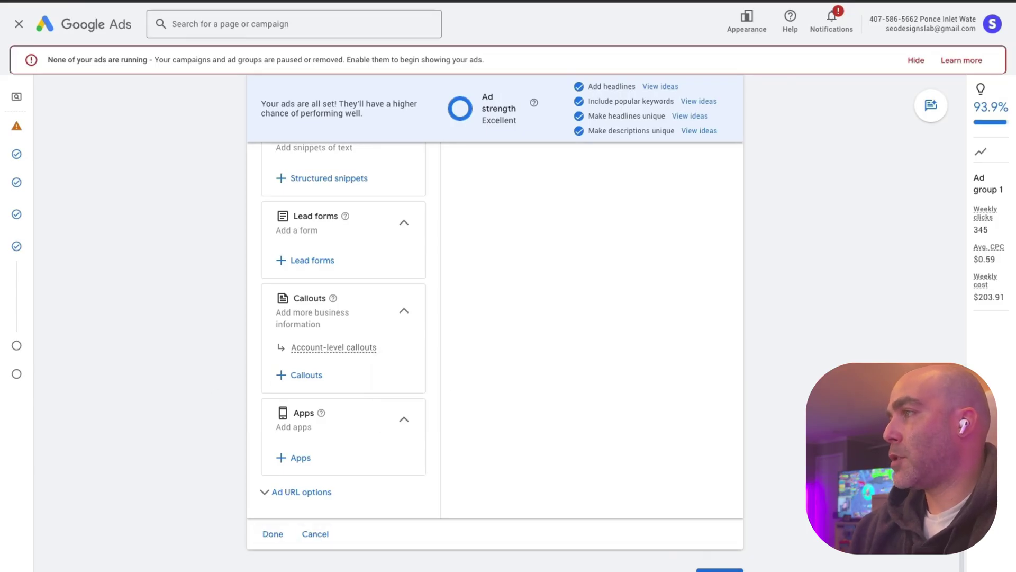
- Replace Description 1 with ChatGPT's first description option
key("super+Tab")
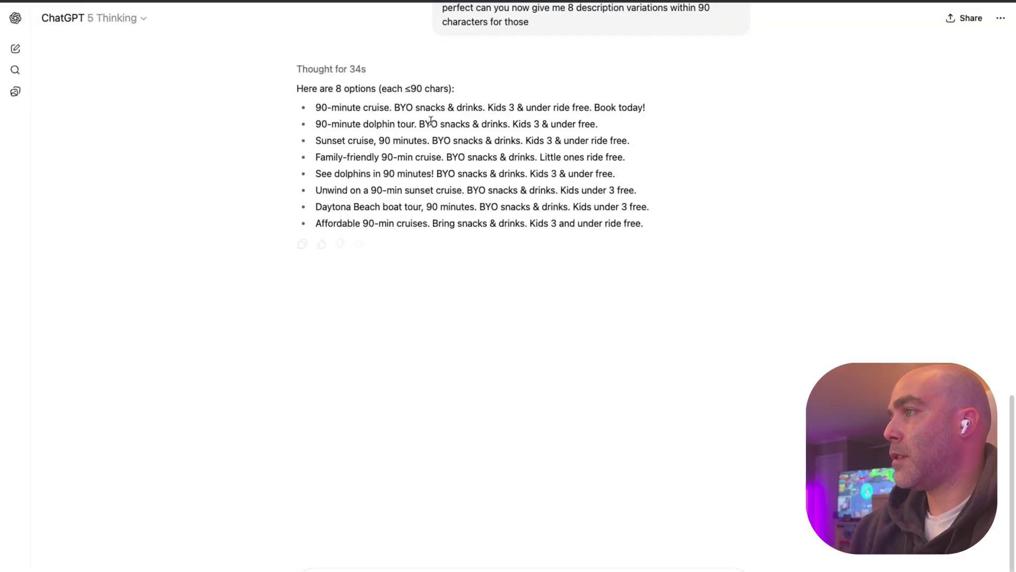
scroll(326, 191, "up", 2)
left_click_drag(314, 202, 654, 207)
key("ctrl+c")
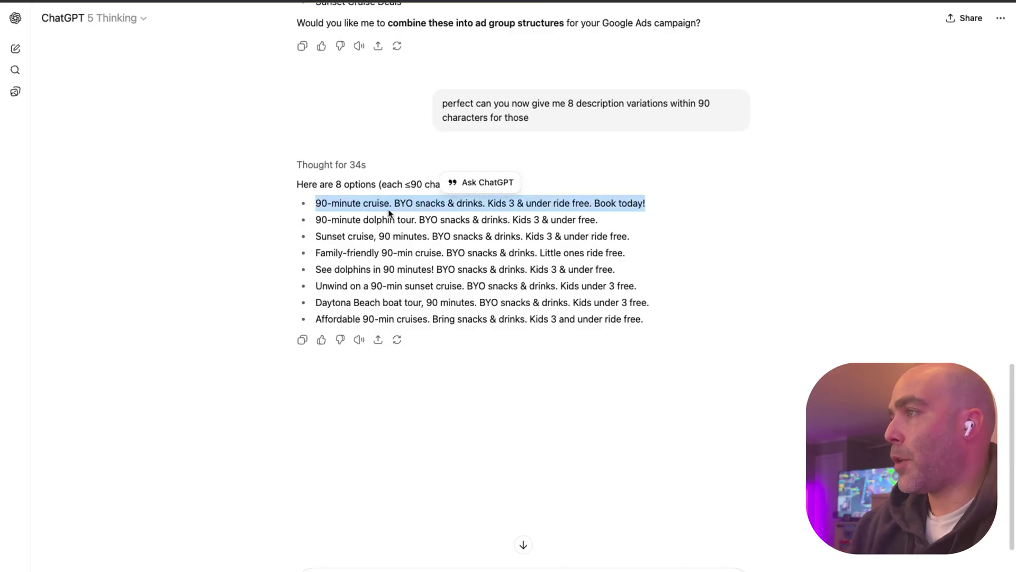
key("super+Tab")
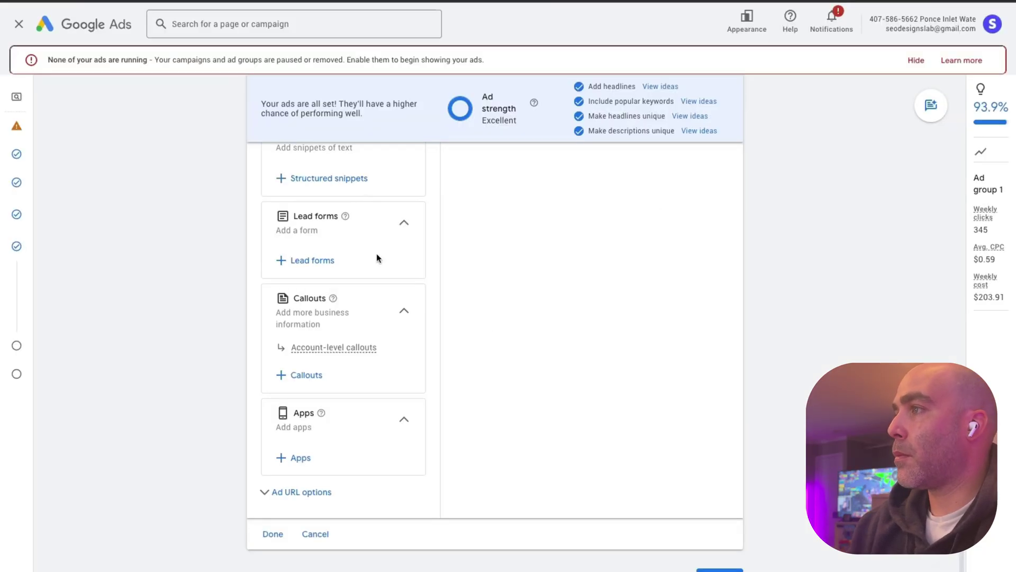
scroll(376, 255, "up", 10)
scroll(322, 335, "up", 3)
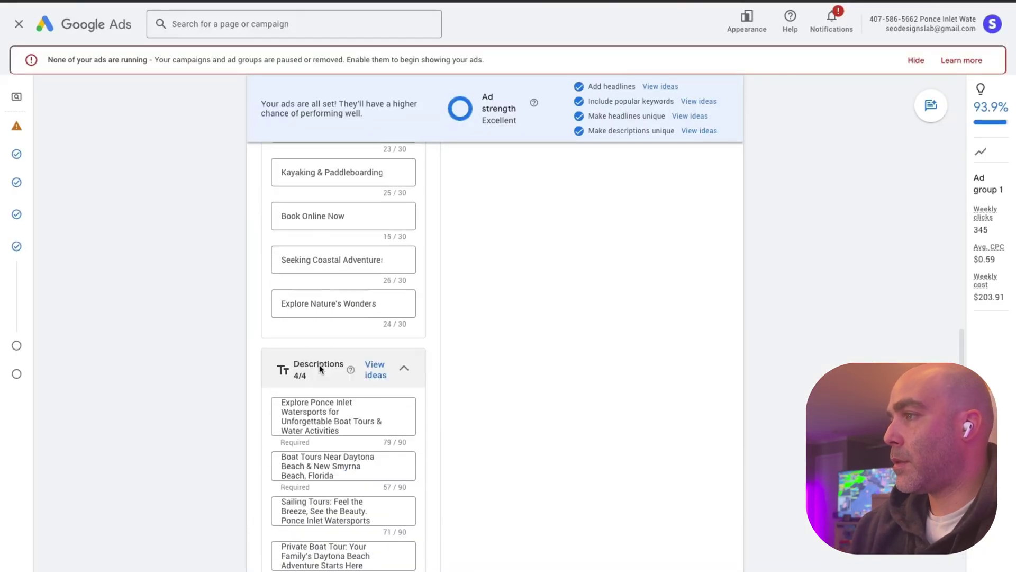
left_click(339, 417)
key("ctrl+a")
key("ctrl+v")
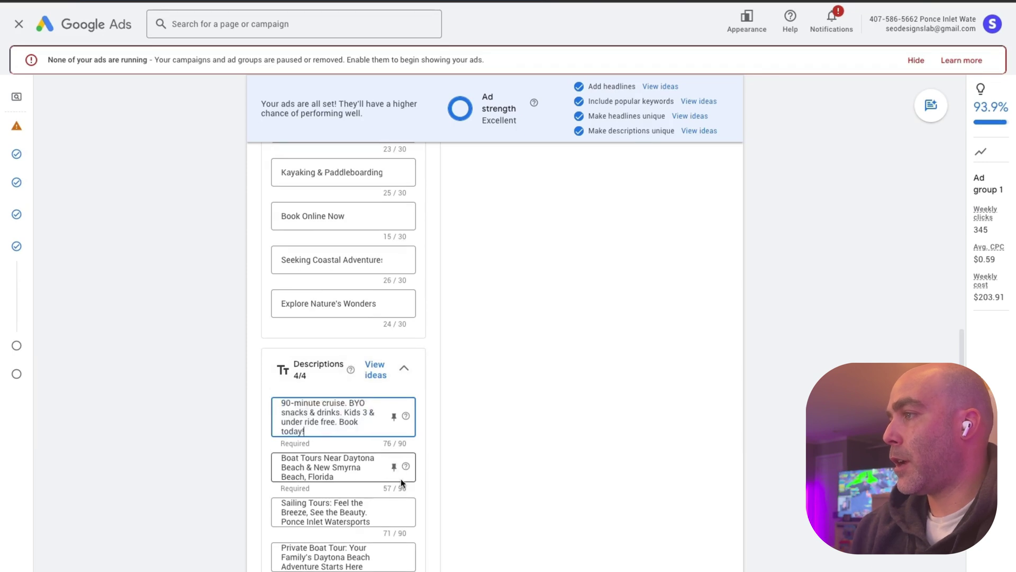
- Replace Description 4 with ChatGPT's fourth, Family-friendly cruise line, and finish the ad
key("super+Tab")
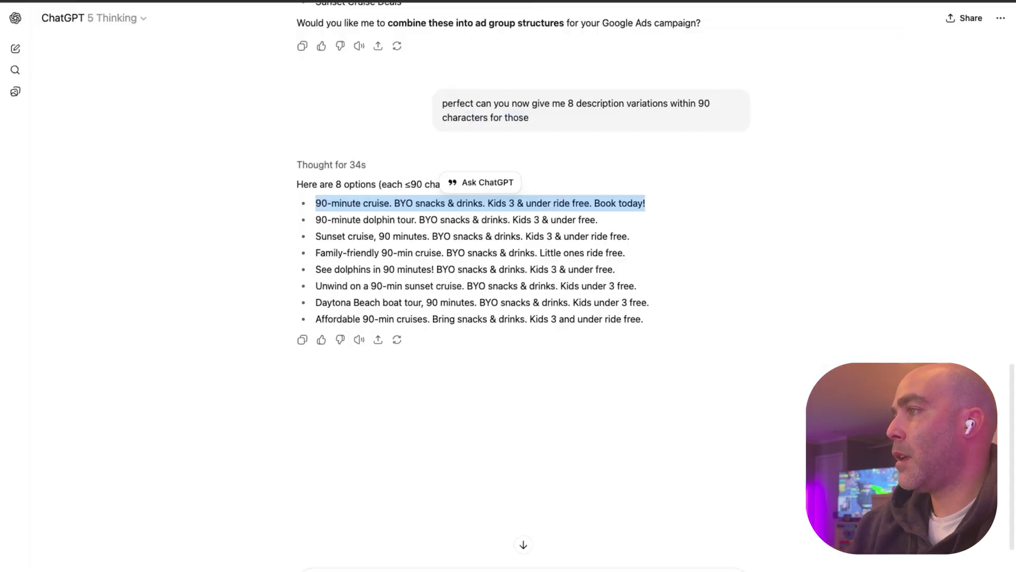
left_click_drag(314, 256, 630, 252)
key("super+c")
key("super+Tab")
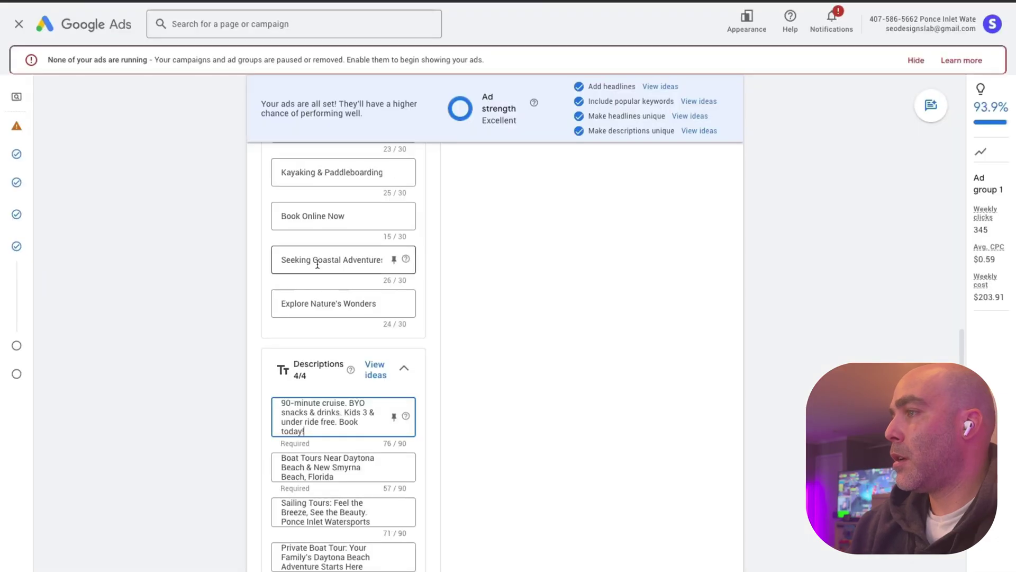
scroll(326, 370, "down", 1)
left_click(329, 525)
key("super+a")
key("super+v")
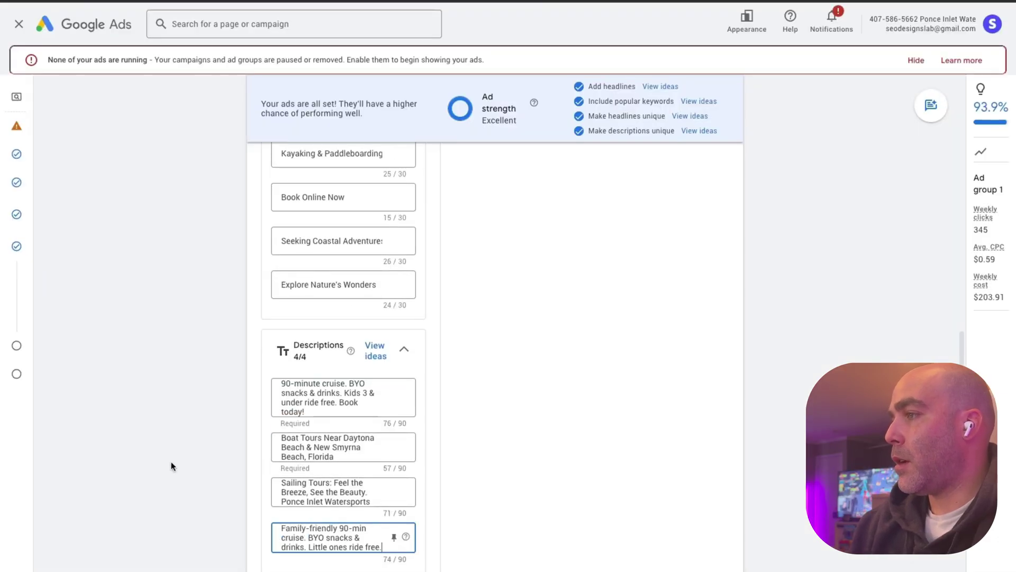
scroll(172, 456, "down", 15)
scroll(178, 462, "down", 5)
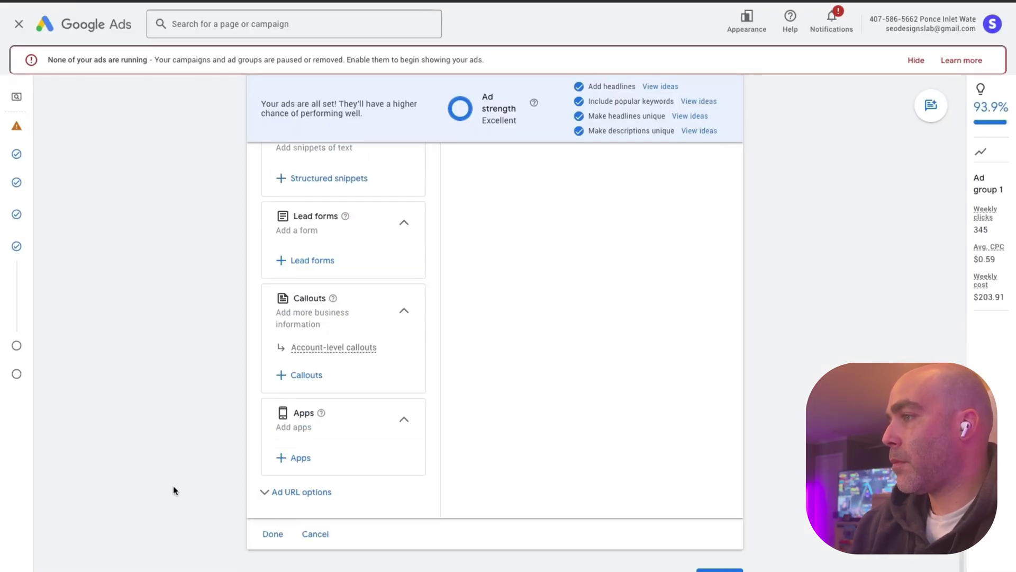
left_click(272, 533)
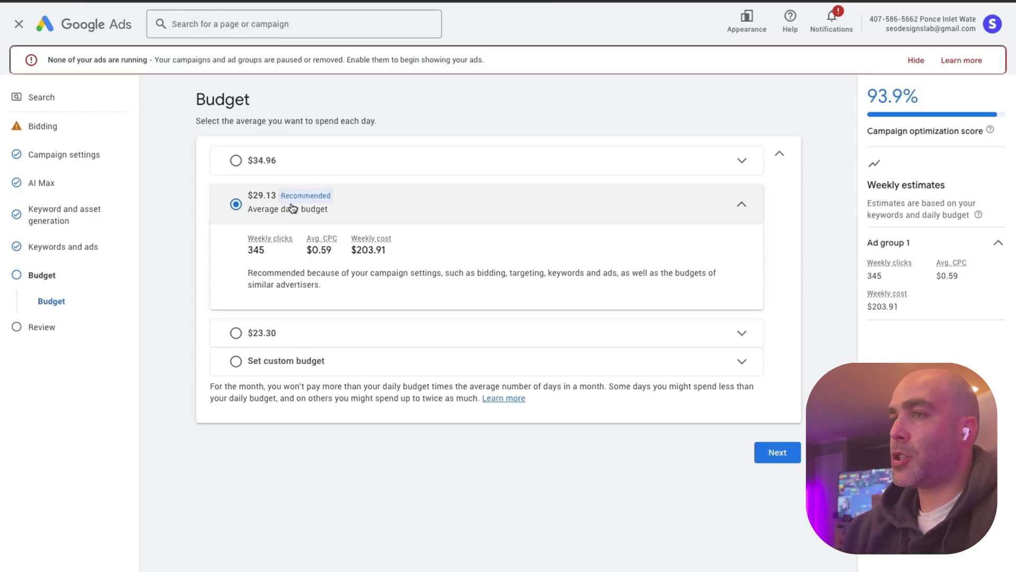
- Replace the recommended $29.13 with a custom $20.00 average daily budget
left_click(243, 363)
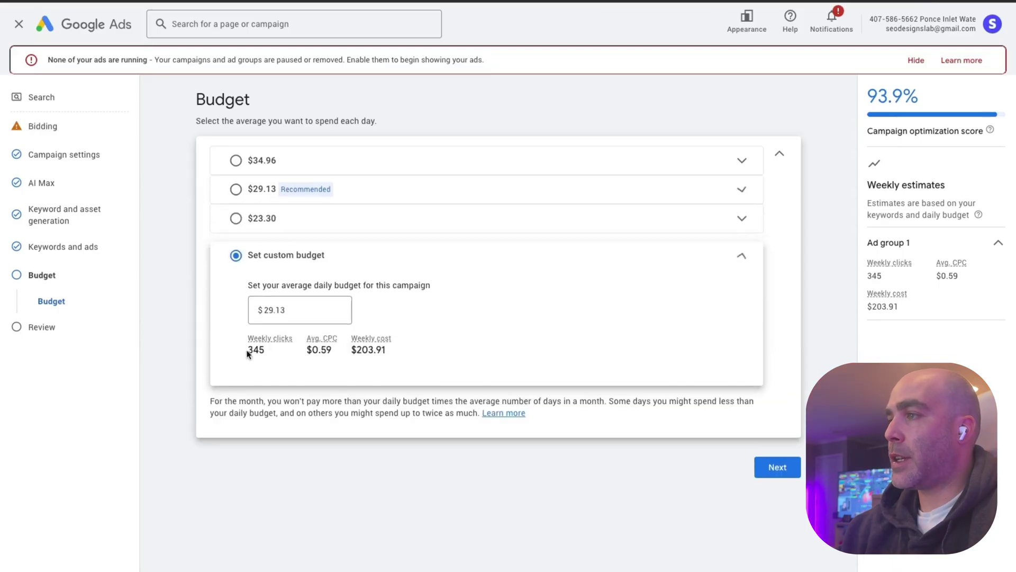
double_click(305, 306)
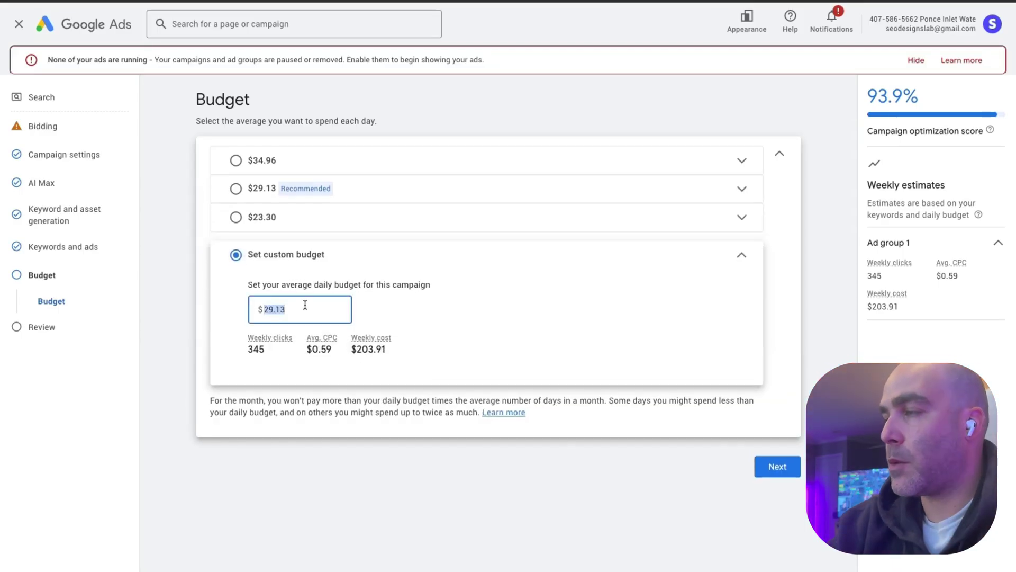
type("20")
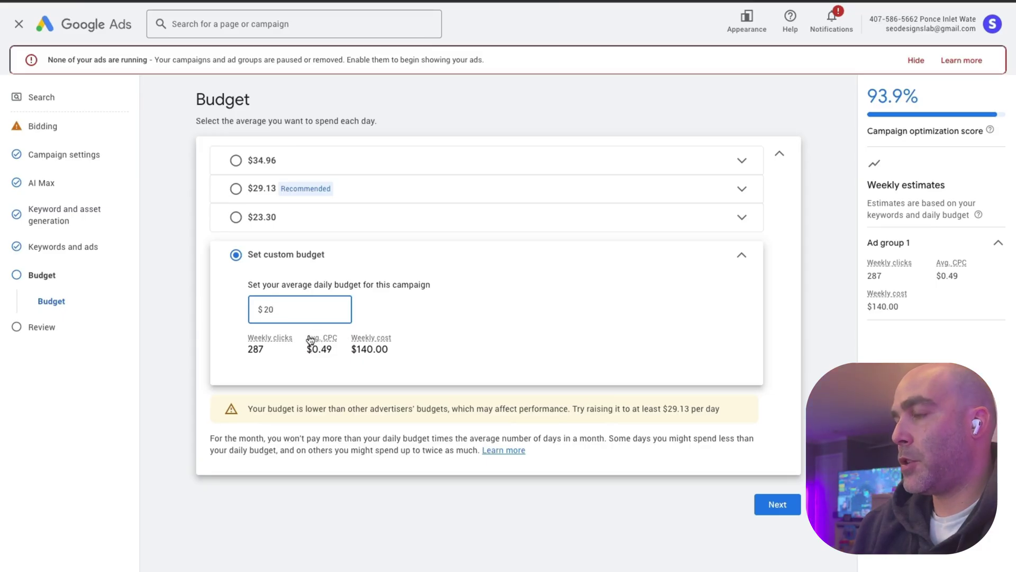
mouse_move(308, 337)
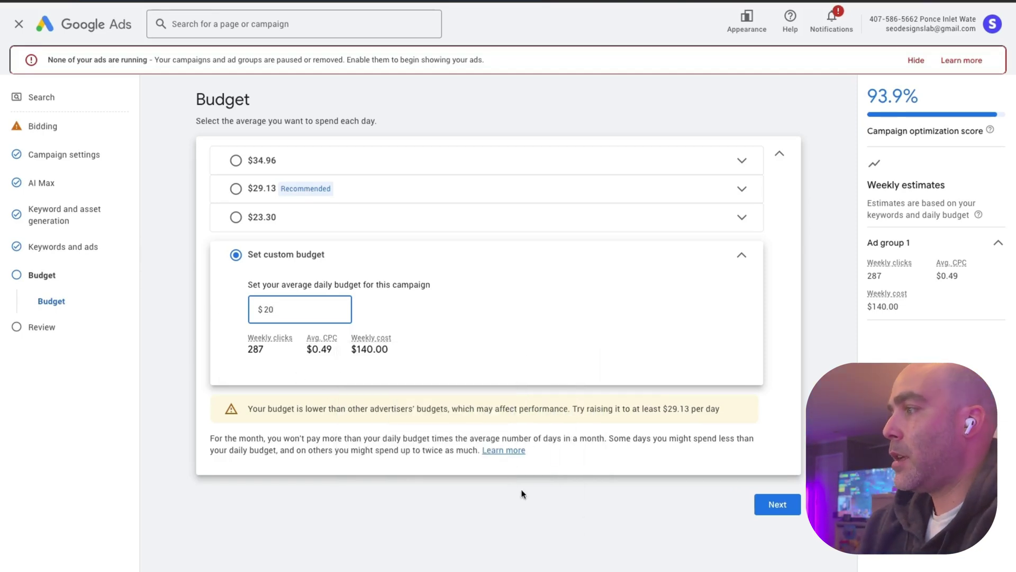
left_click(730, 501)
- On the Review page, rename the campaign from 'Beta' to 'Beta | YT Sample'
left_click(792, 505)
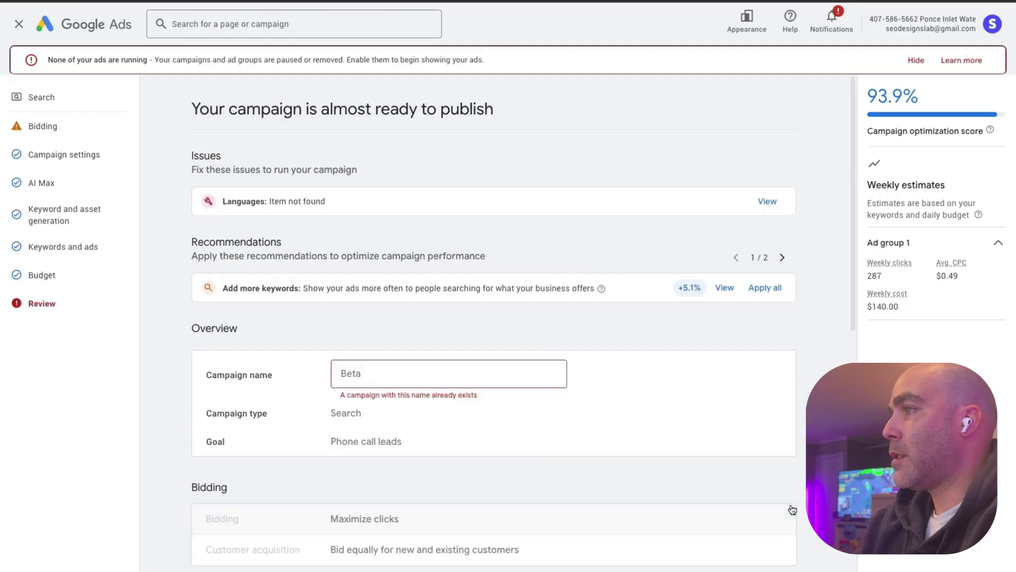
left_click(406, 370)
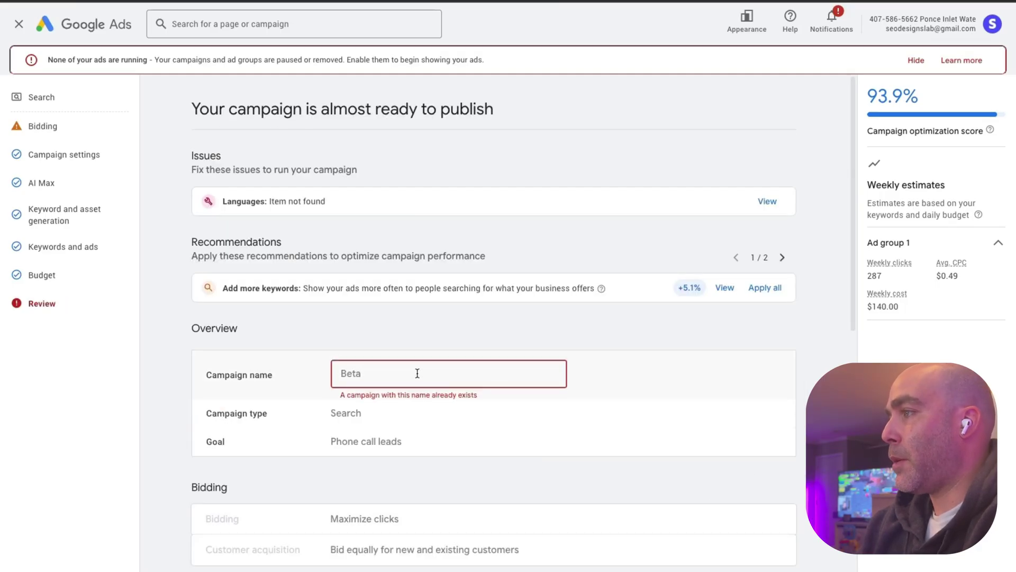
type("|")
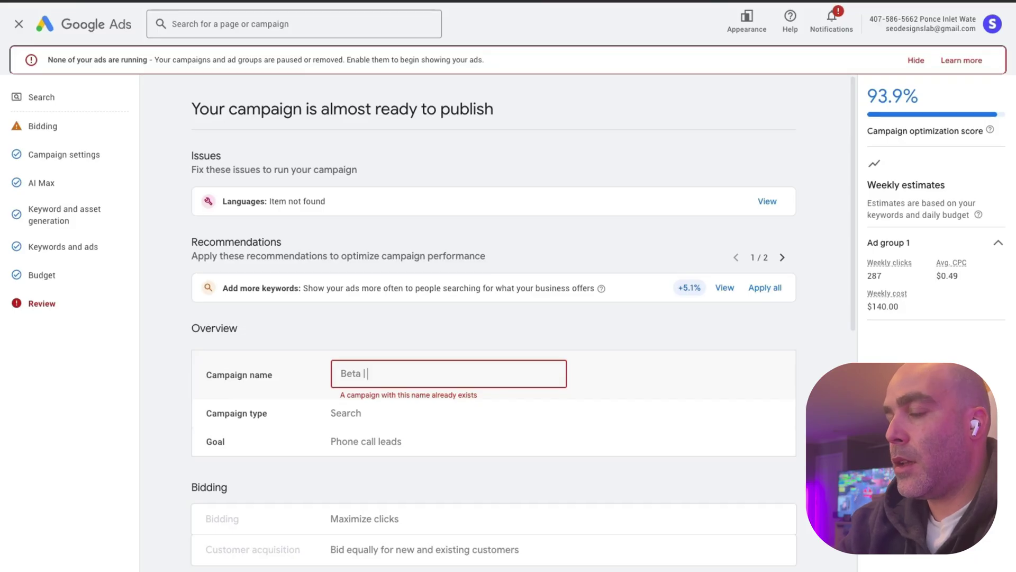
type(" Goo")
key("BackSpace")
key("BackSpace")
key("BackSpace")
type("YT ")
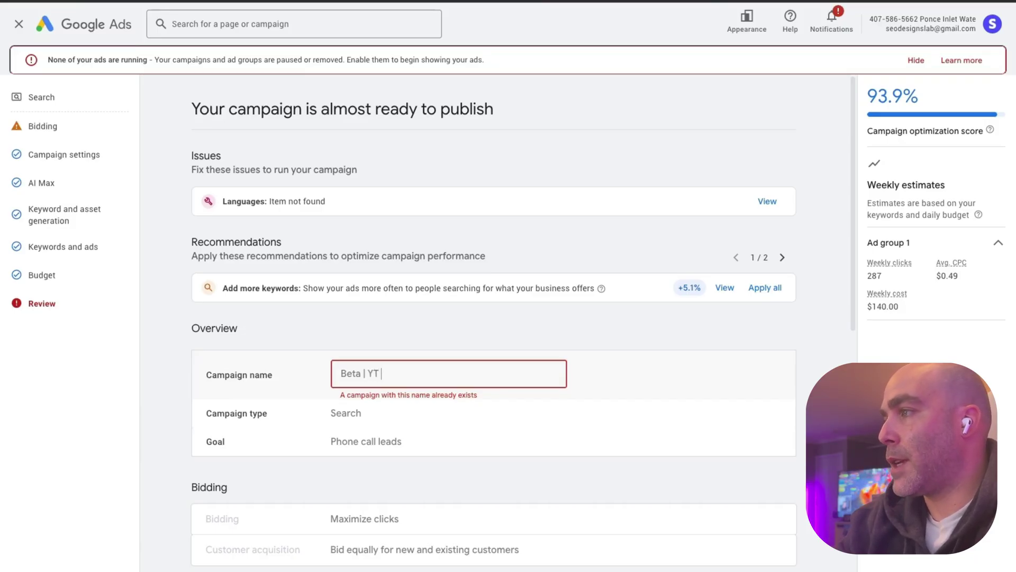
type("Sample")
scroll(183, 344, "down", 2)
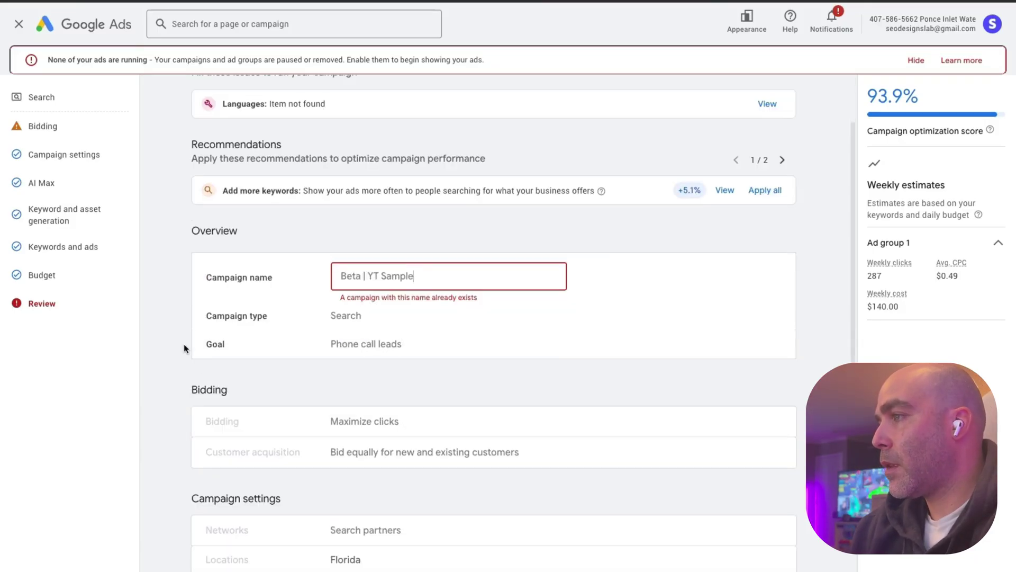
left_click(161, 340)
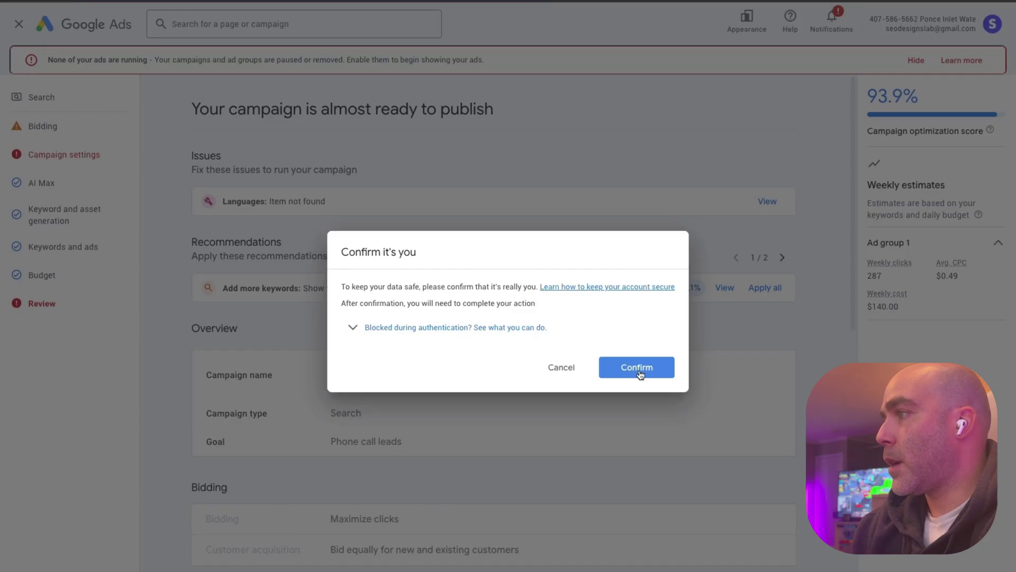
left_click(639, 369)
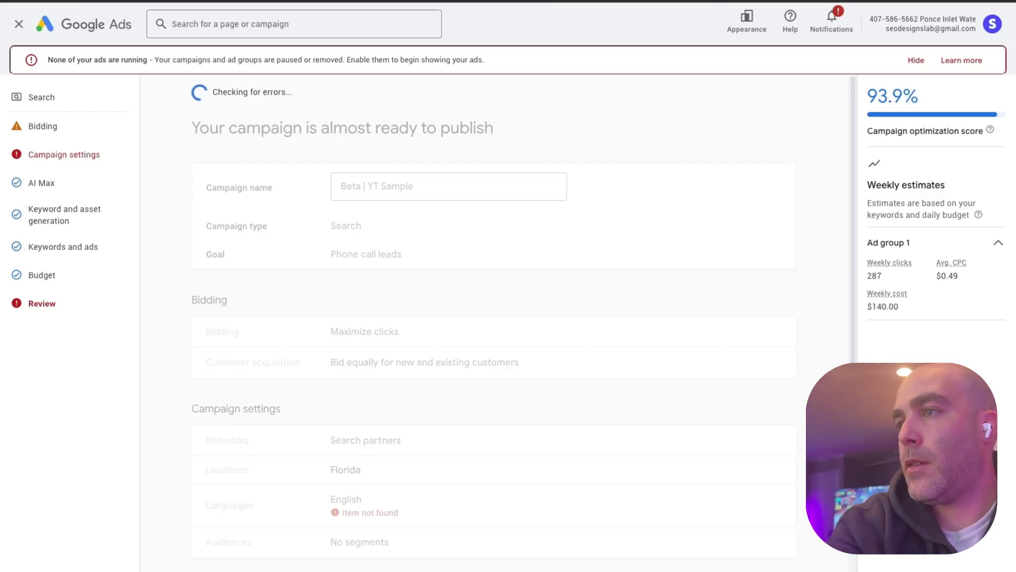
scroll(519, 156, "down", 8)
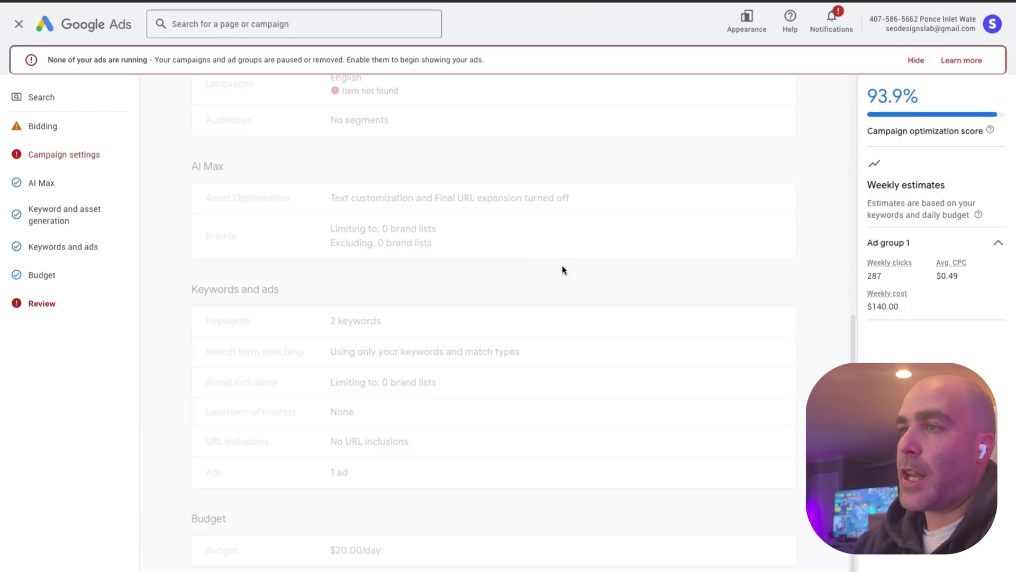
scroll(477, 235, "up", 8)
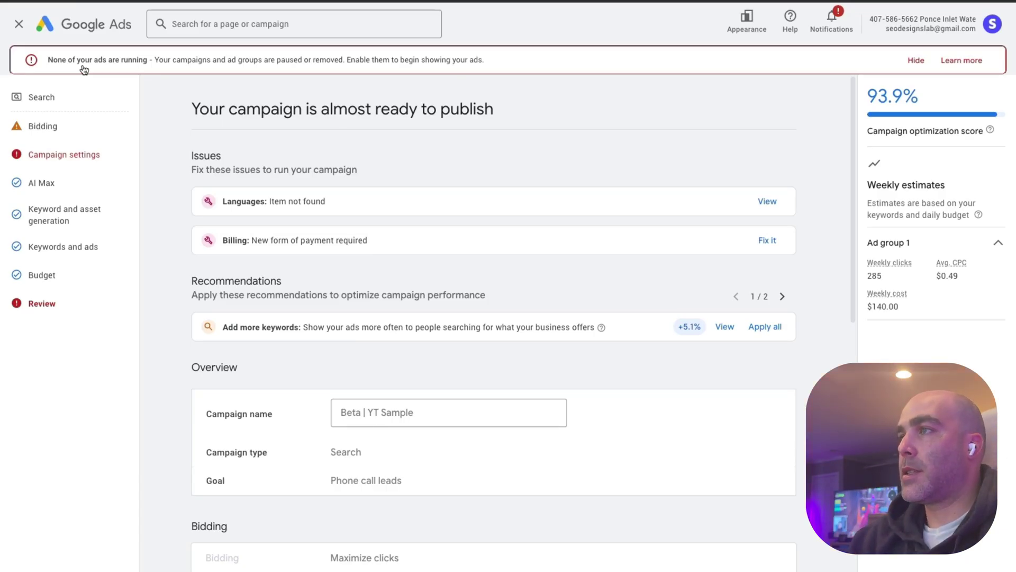
scroll(169, 182, "down", 2)
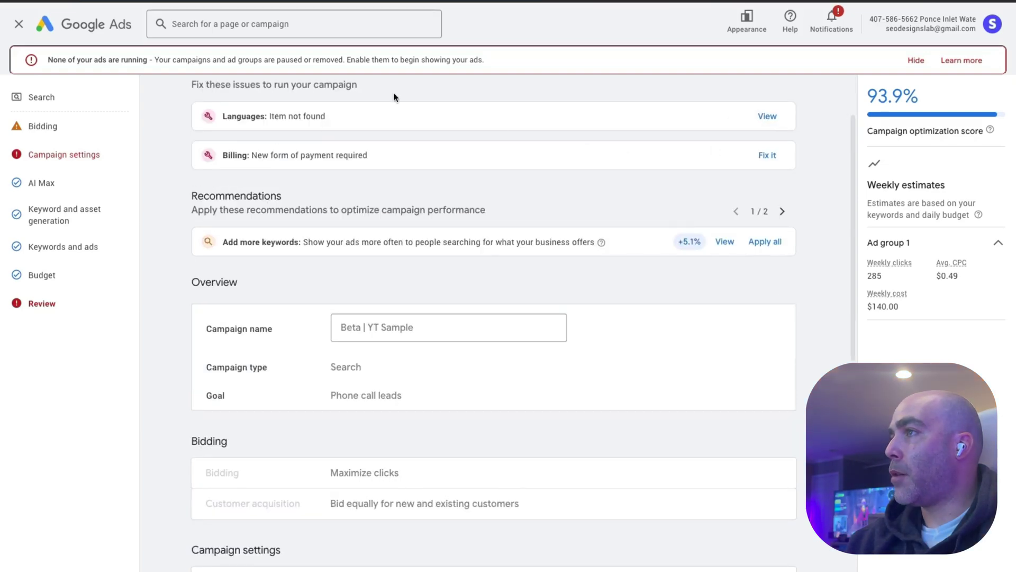
scroll(392, 95, "up", 2)
left_click_drag(191, 109, 508, 109)
scroll(364, 159, "down", 10)
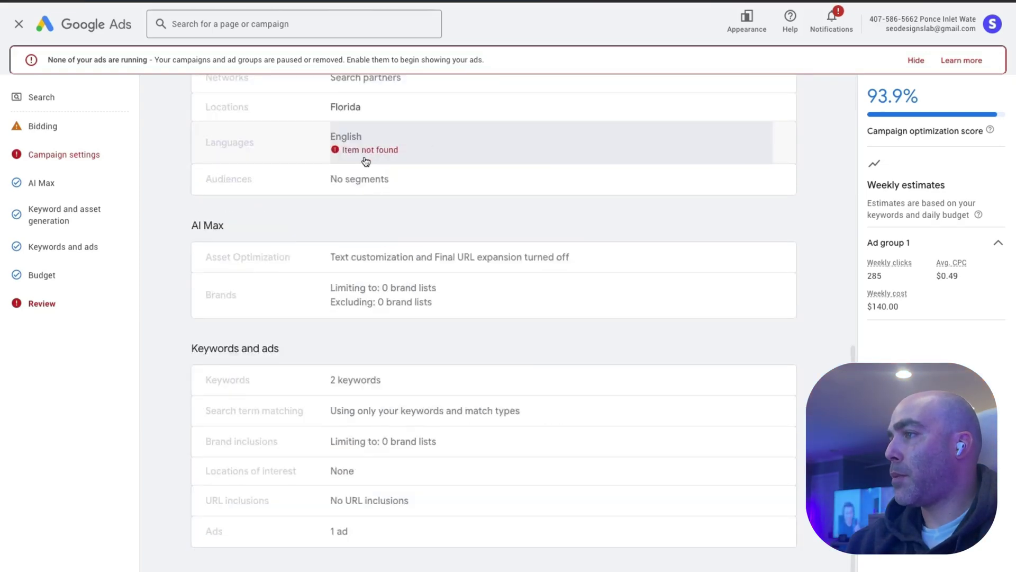
scroll(183, 296, "up", 10)
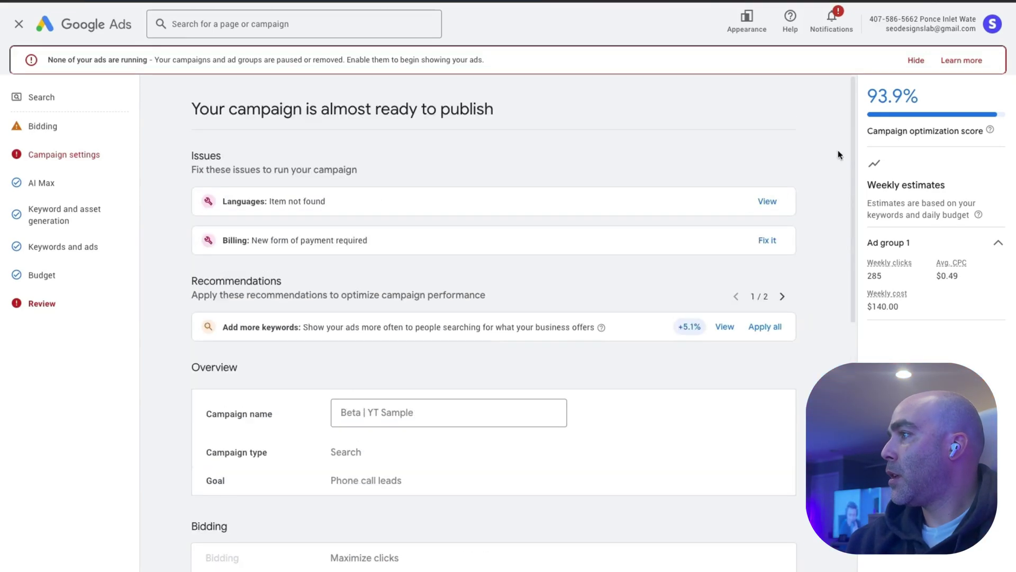